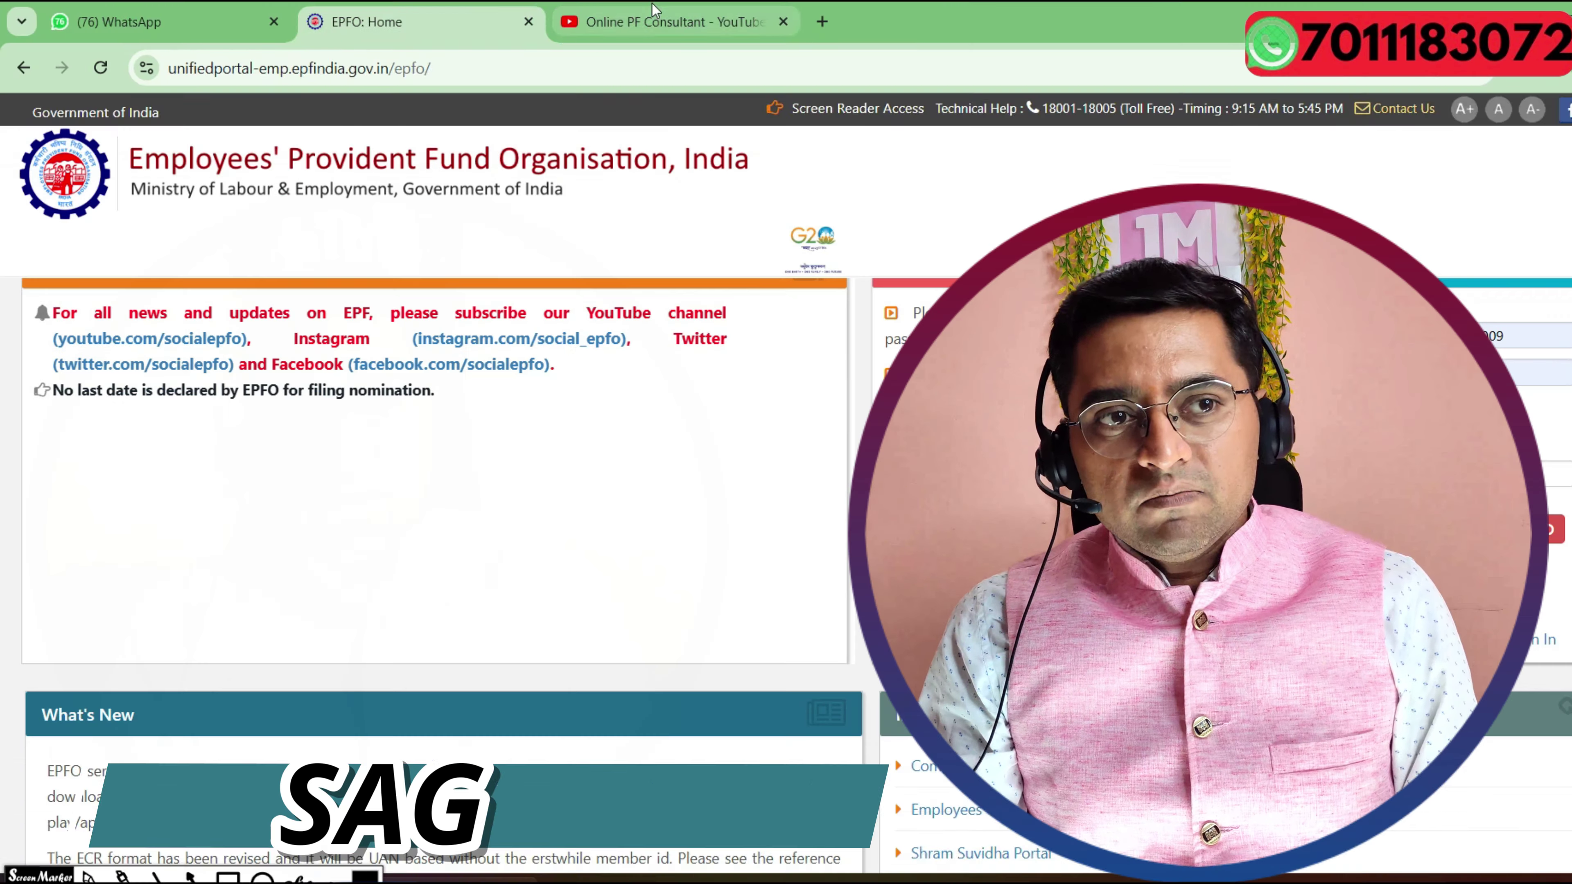
- View the Online PF Consultant YouTube channel and return to the EPFO portal
{"action": "left_click", "coordinate": [662, 21]}
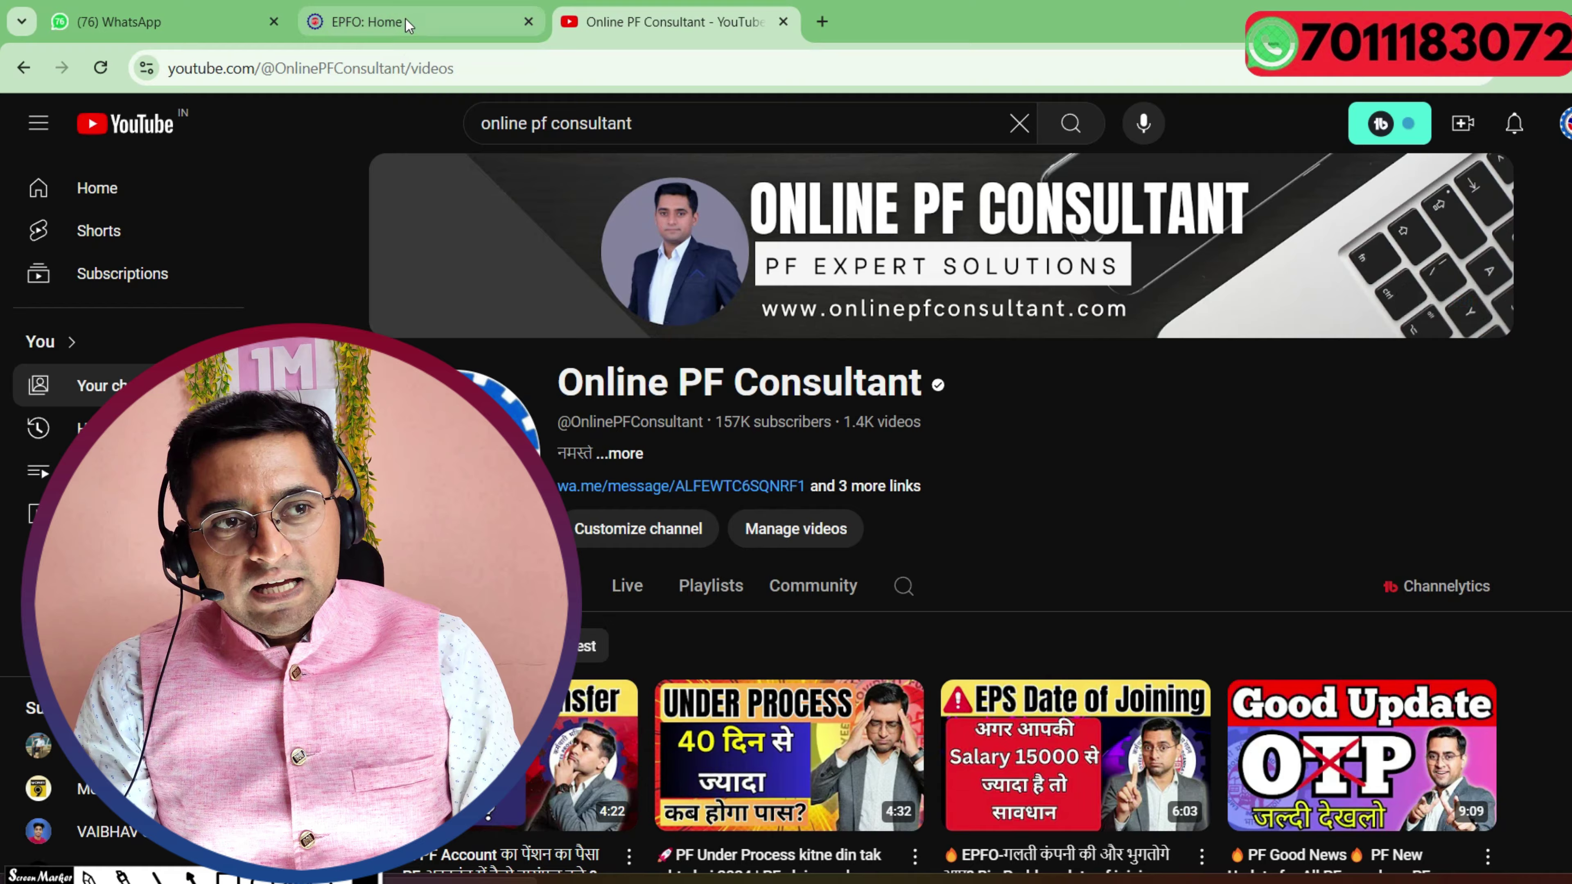
{"action": "left_click", "coordinate": [405, 27]}
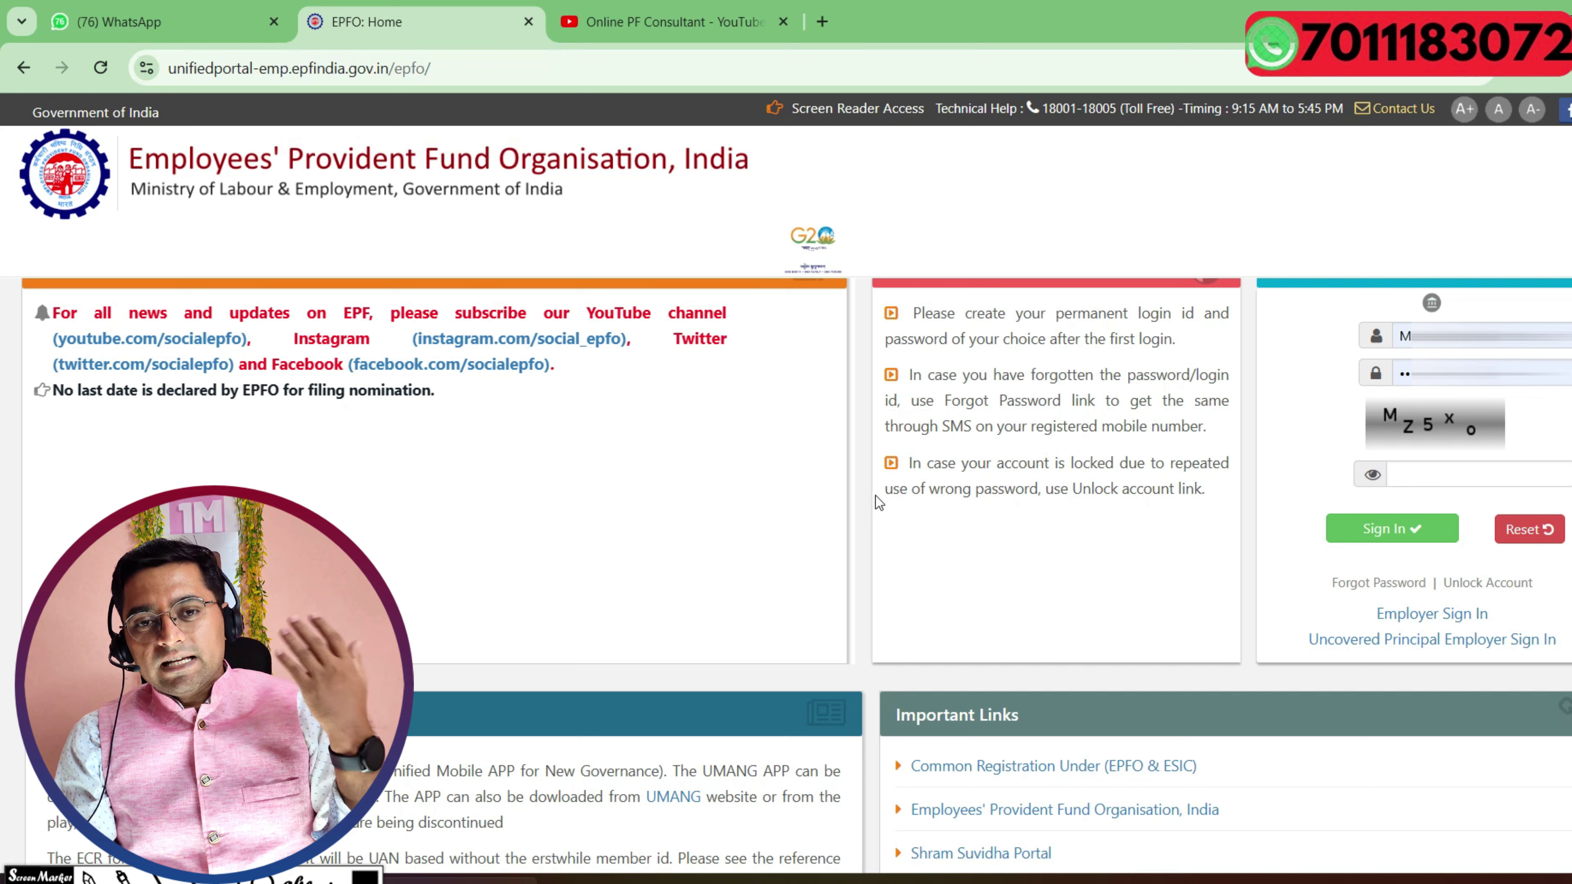
- Enter the captcha code for the saved credentials and sign in to the employer portal
{"action": "left_click", "coordinate": [1417, 474]}
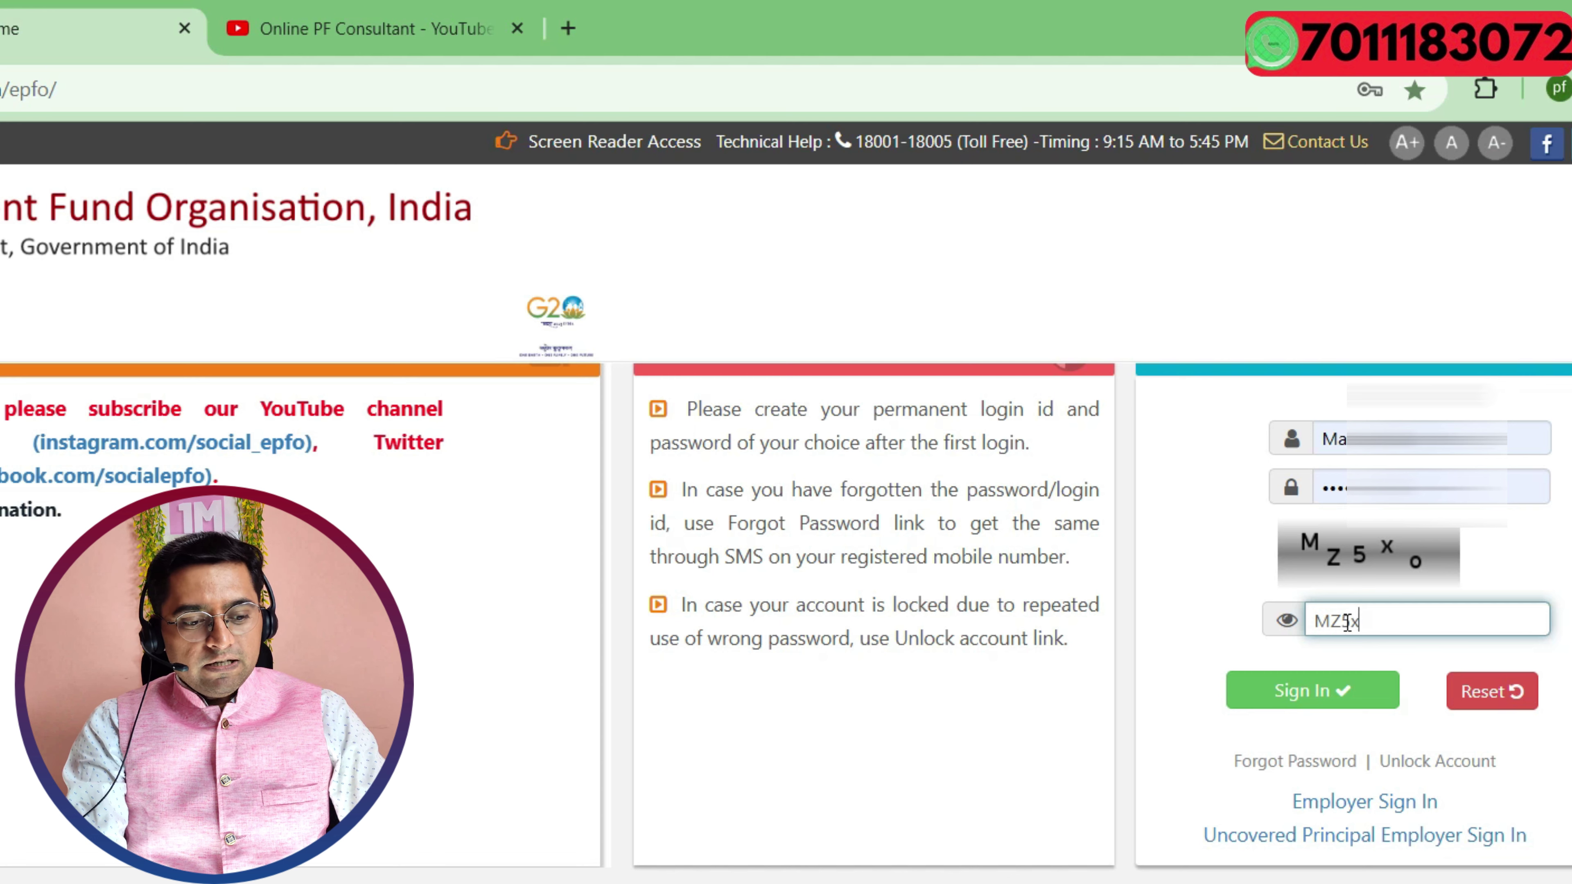
{"action": "type", "text": "MZ5xo"}
{"action": "key", "text": "Return"}
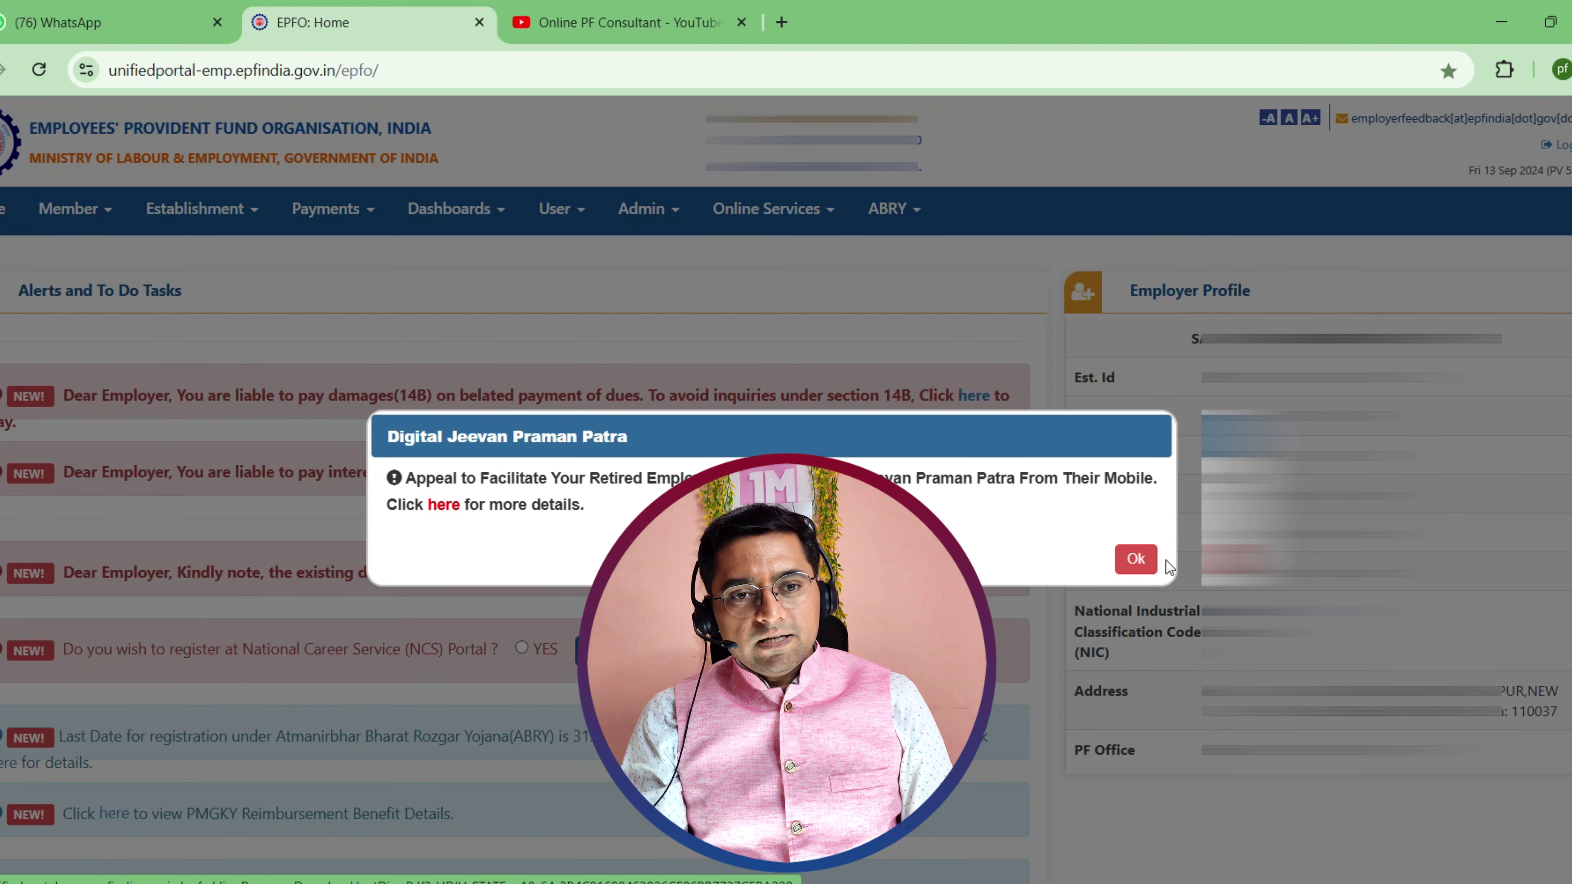
- Dismiss the Digital Jeevan Praman Patra notice and open the individual member registration form
{"action": "left_click", "coordinate": [1138, 560]}
{"action": "left_click", "coordinate": [88, 215]}
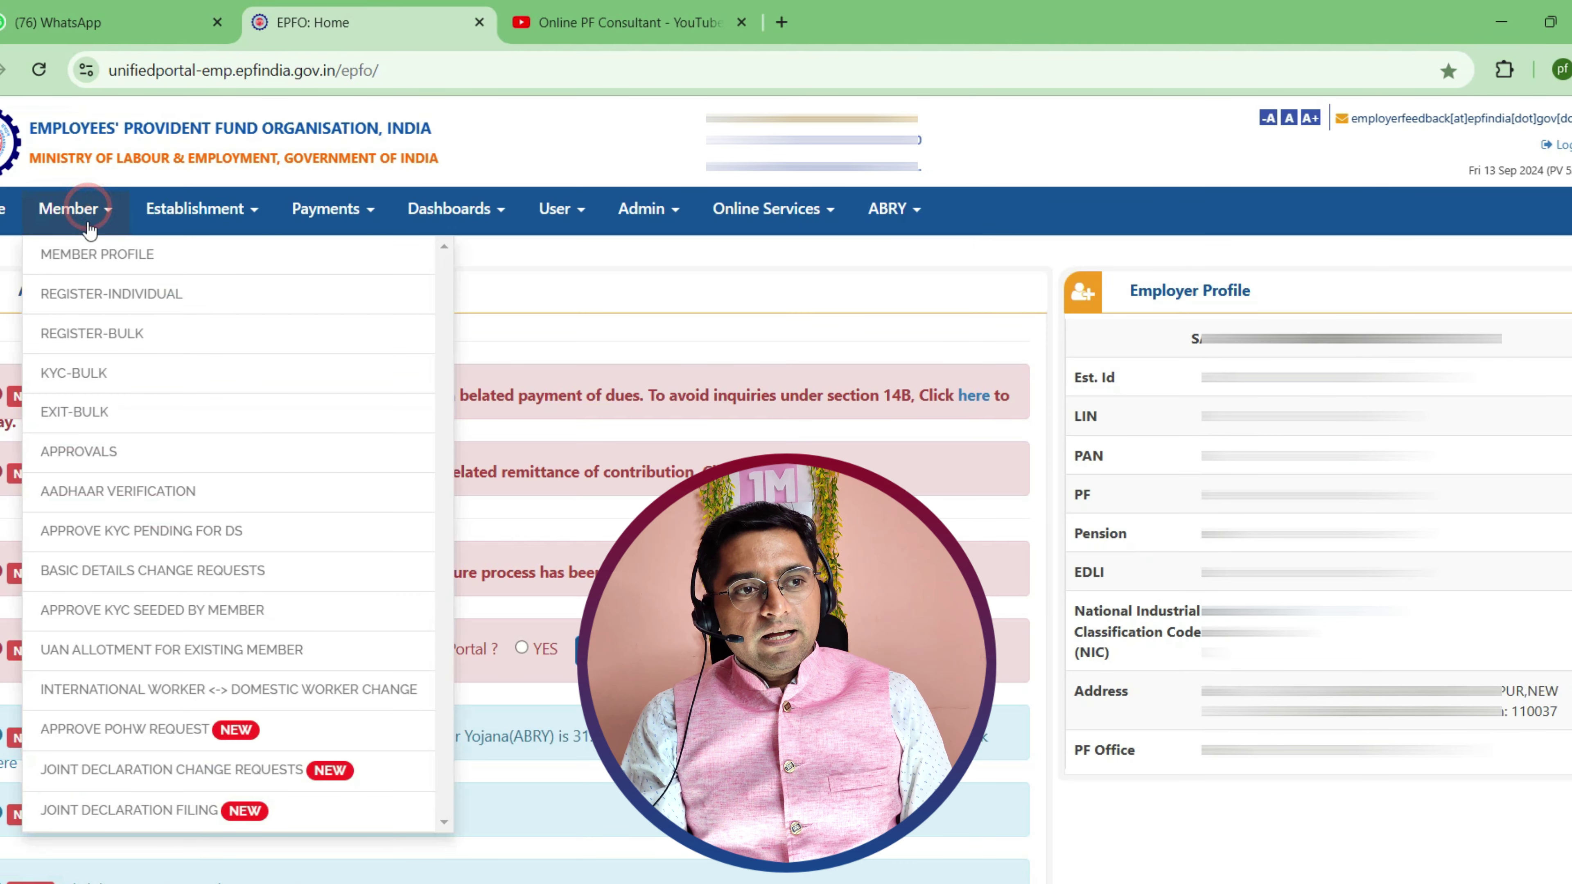
{"action": "left_click", "coordinate": [95, 297]}
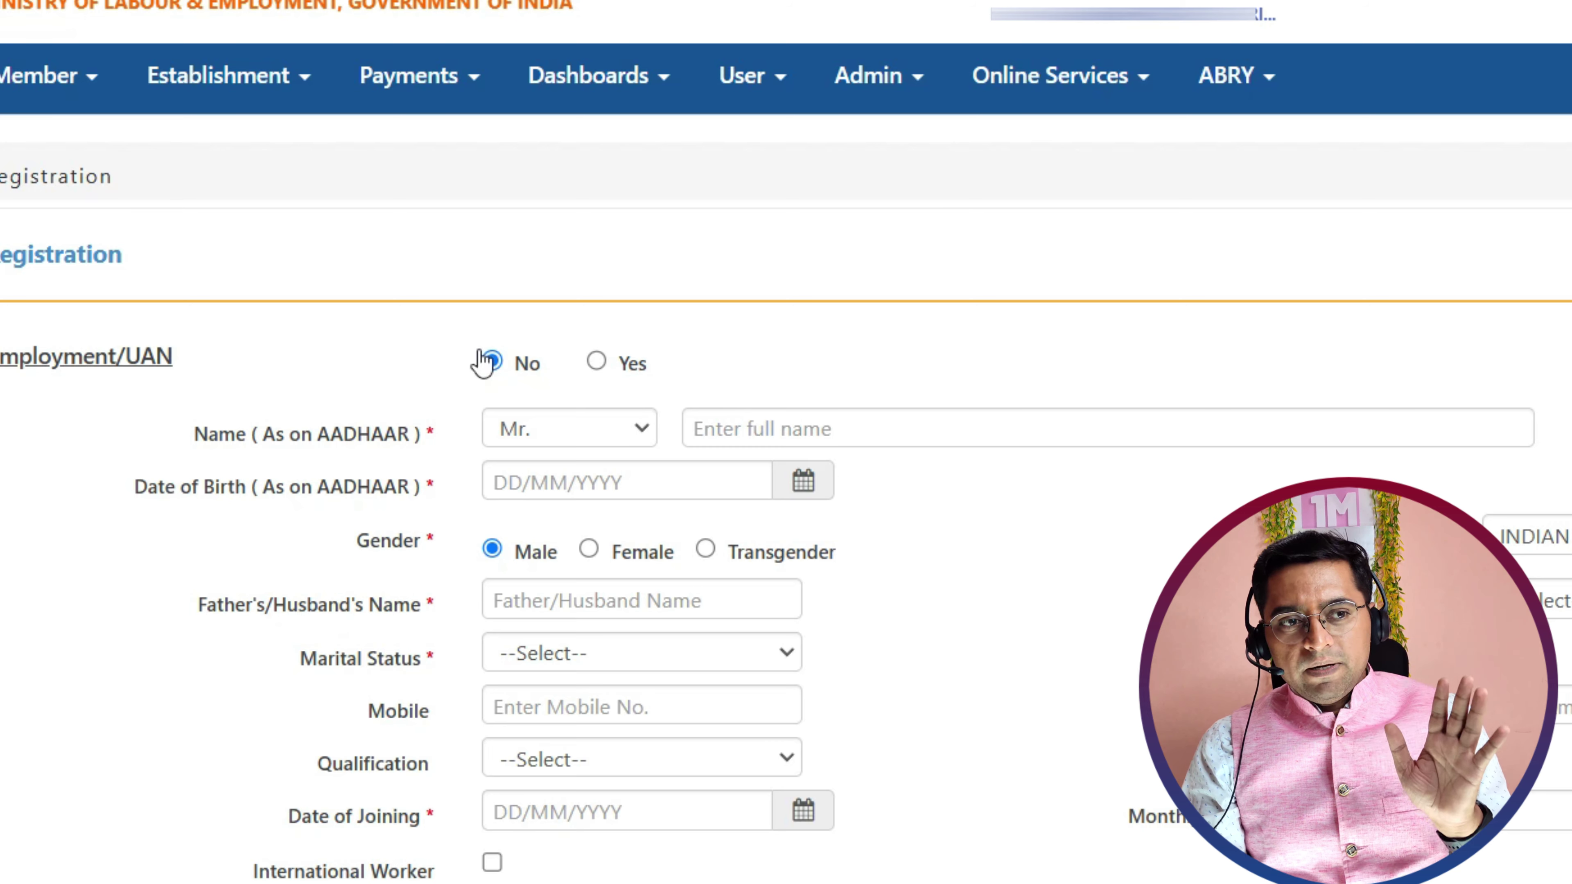
- Mark the name, birth date, gender, mobile, qualification, email and worker-type fields with pen strokes, and clear the marks
{"action": "scroll", "coordinate": [532, 381], "scroll_direction": "down", "scroll_amount": 3}
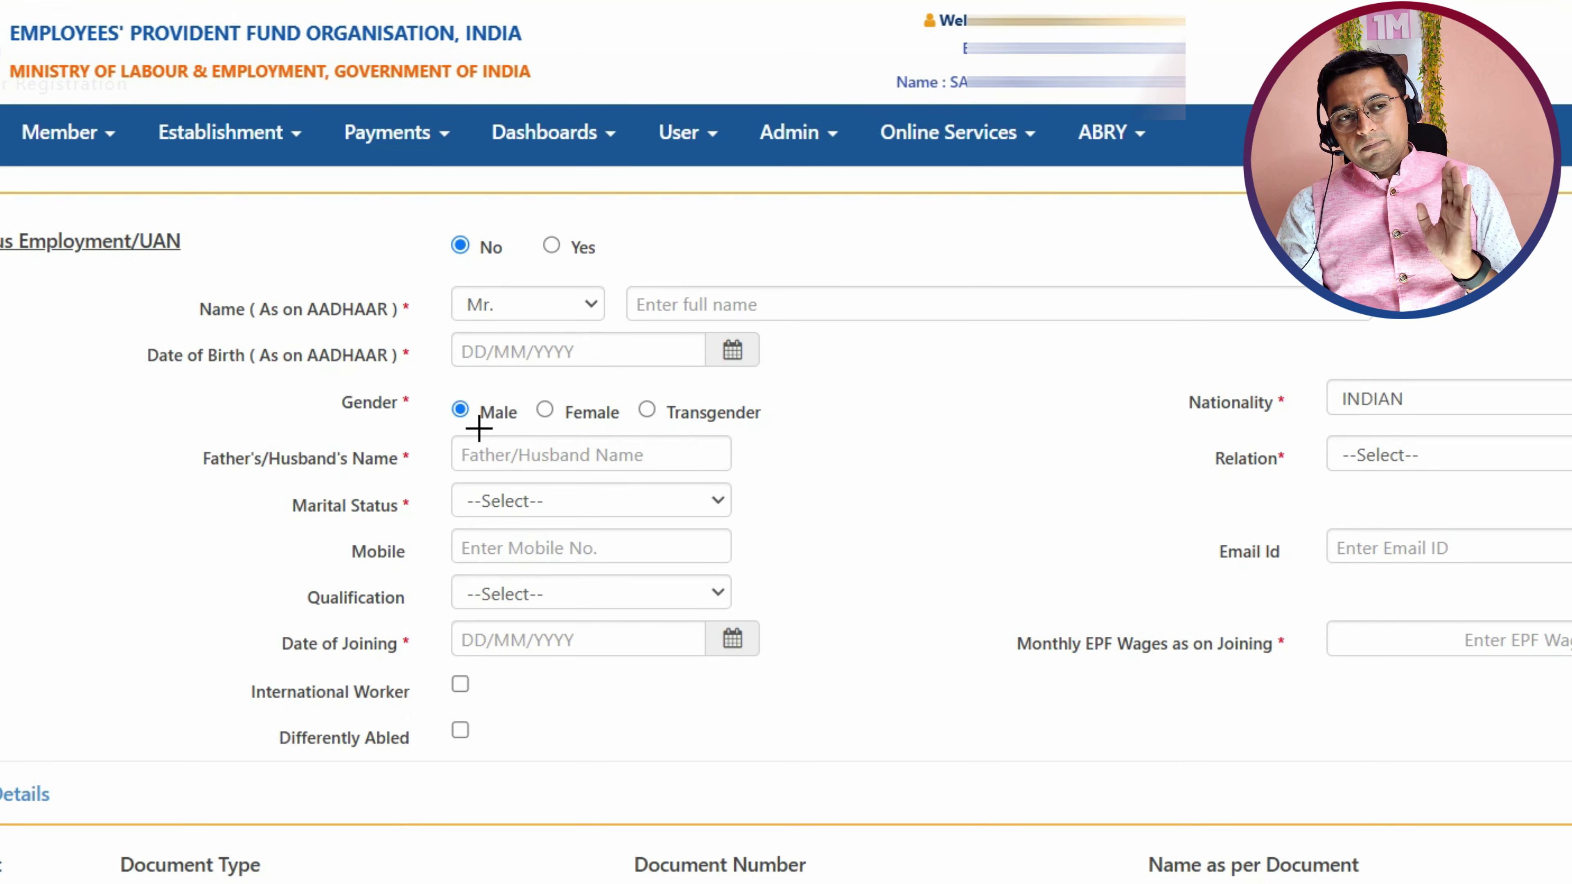
{"action": "left_click_drag", "start_coordinate": [127, 294], "coordinate": [241, 251]}
{"action": "left_click_drag", "start_coordinate": [104, 351], "coordinate": [185, 302]}
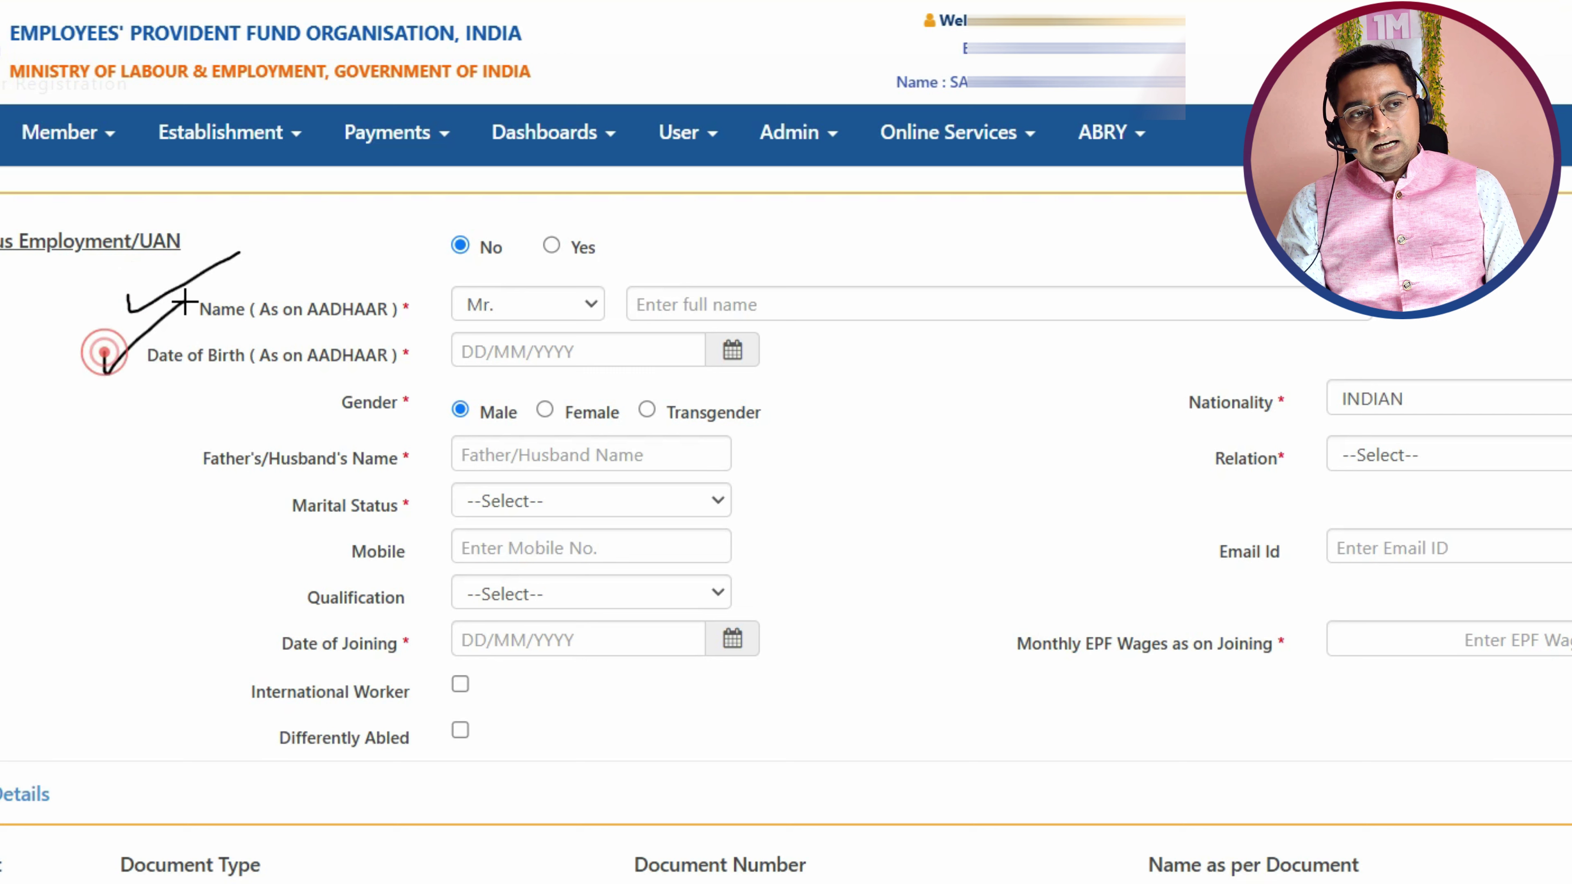
{"action": "left_click_drag", "start_coordinate": [326, 394], "coordinate": [388, 376]}
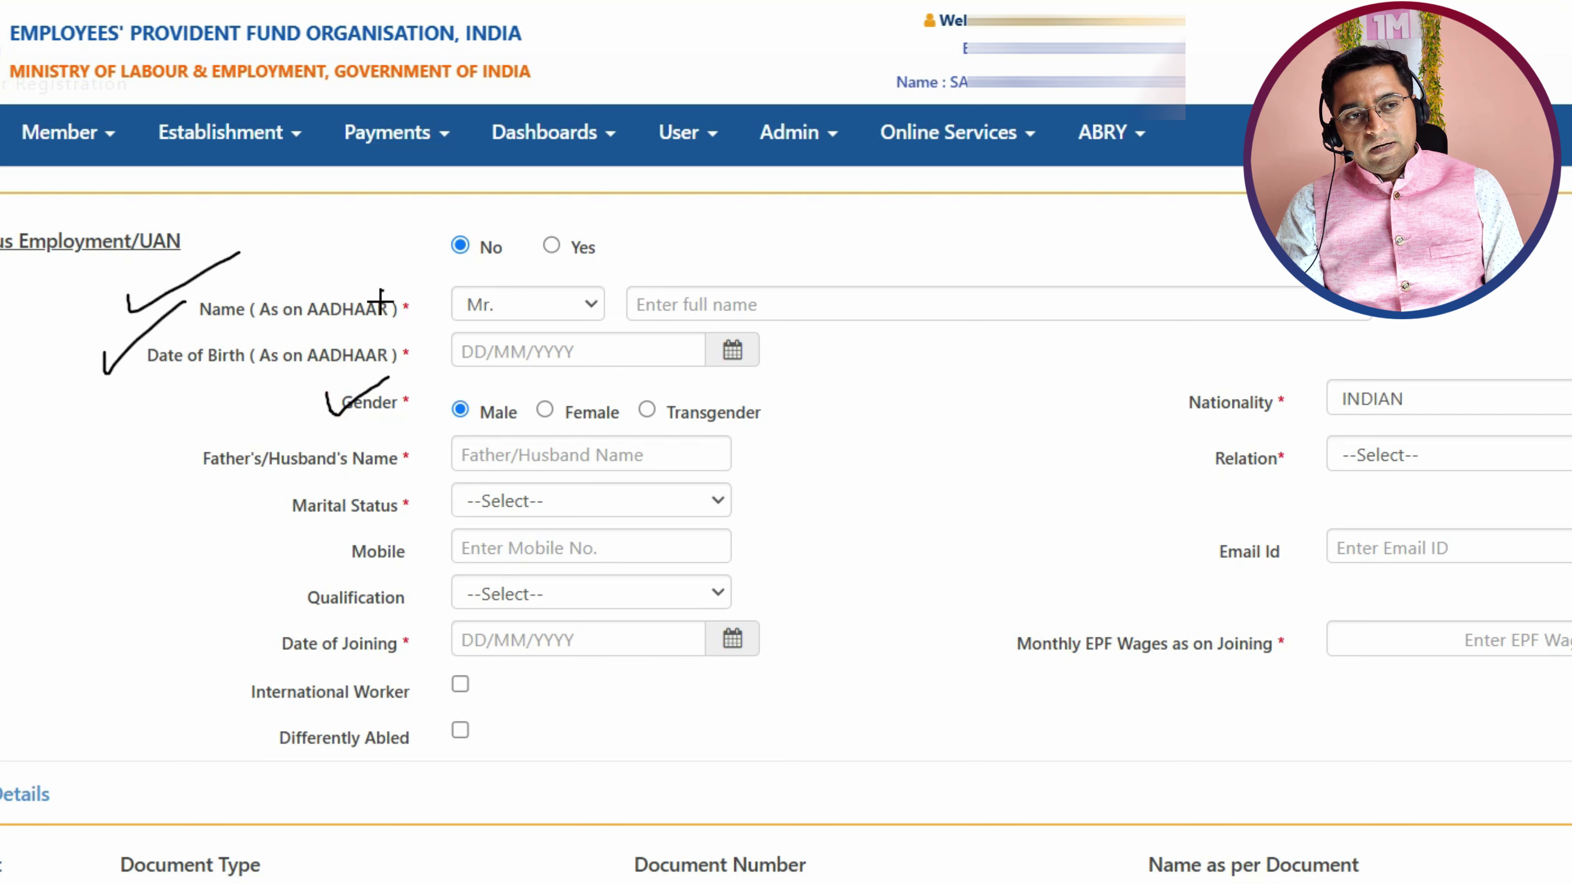
{"action": "mouse_move", "coordinate": [381, 291]}
{"action": "left_mouse_down"}
{"action": "mouse_move", "coordinate": [383, 505]}
{"action": "mouse_move", "coordinate": [409, 540]}
{"action": "mouse_move", "coordinate": [452, 436]}
{"action": "mouse_move", "coordinate": [450, 280]}
{"action": "mouse_move", "coordinate": [421, 281]}
{"action": "left_mouse_up"}
{"action": "mouse_move", "coordinate": [411, 584]}
{"action": "left_mouse_down"}
{"action": "mouse_move", "coordinate": [270, 589]}
{"action": "mouse_move", "coordinate": [380, 616]}
{"action": "mouse_move", "coordinate": [422, 584]}
{"action": "left_mouse_up"}
{"action": "mouse_move", "coordinate": [410, 522]}
{"action": "left_mouse_down"}
{"action": "mouse_move", "coordinate": [334, 545]}
{"action": "mouse_move", "coordinate": [408, 515]}
{"action": "left_mouse_up"}
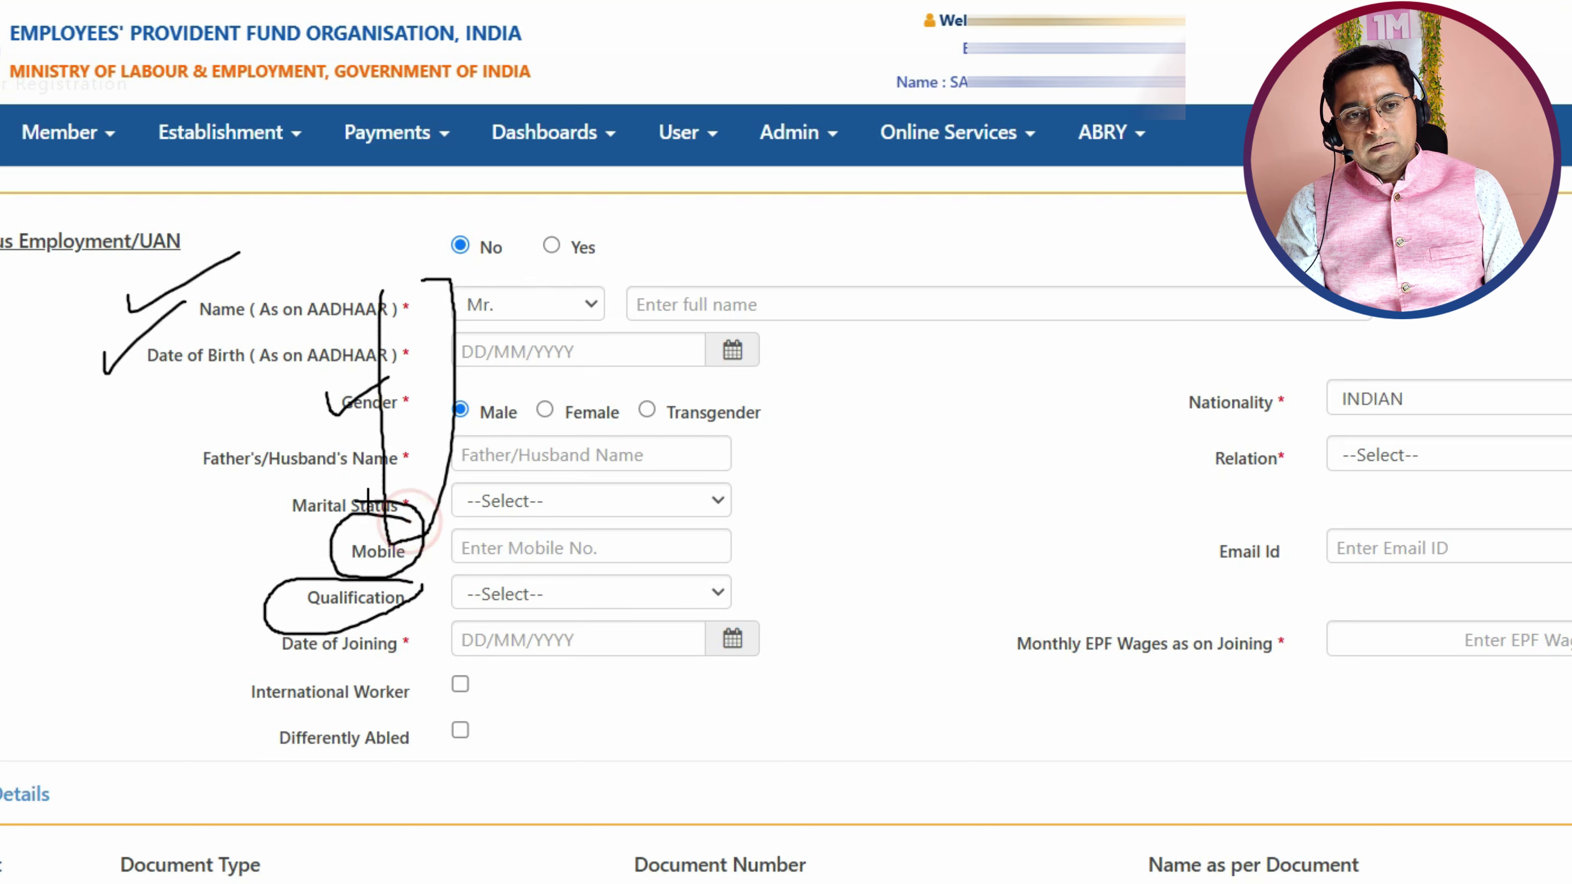
{"action": "mouse_move", "coordinate": [1258, 503]}
{"action": "left_mouse_down"}
{"action": "mouse_move", "coordinate": [1303, 579]}
{"action": "mouse_move", "coordinate": [1233, 495]}
{"action": "left_mouse_up"}
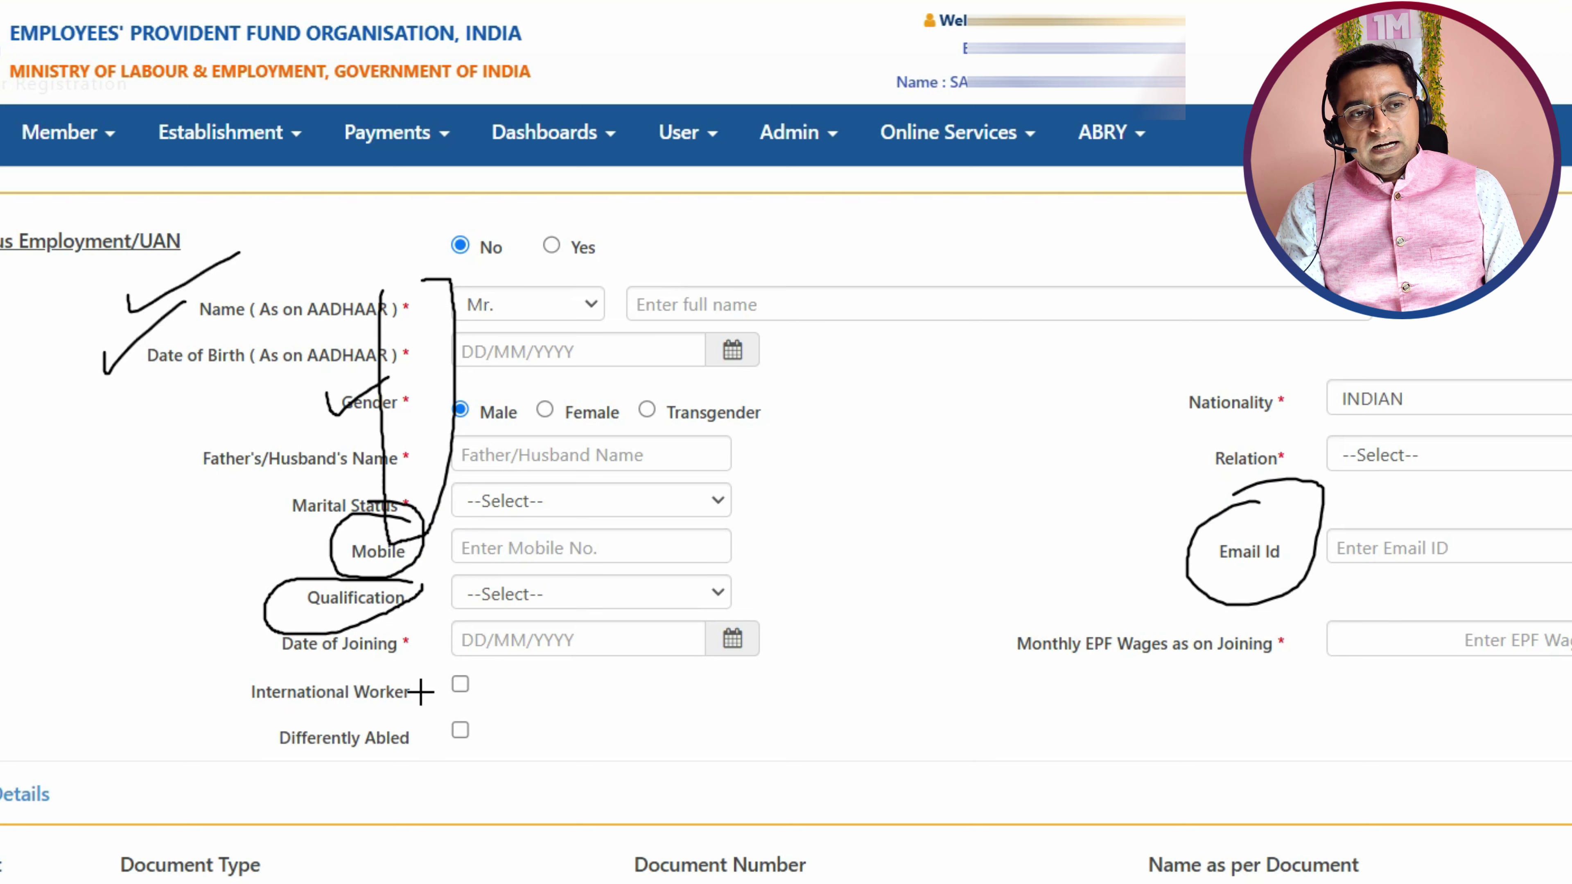
{"action": "mouse_move", "coordinate": [315, 650]}
{"action": "left_mouse_down"}
{"action": "mouse_move", "coordinate": [164, 787]}
{"action": "mouse_move", "coordinate": [396, 635]}
{"action": "mouse_move", "coordinate": [232, 661]}
{"action": "left_mouse_up"}
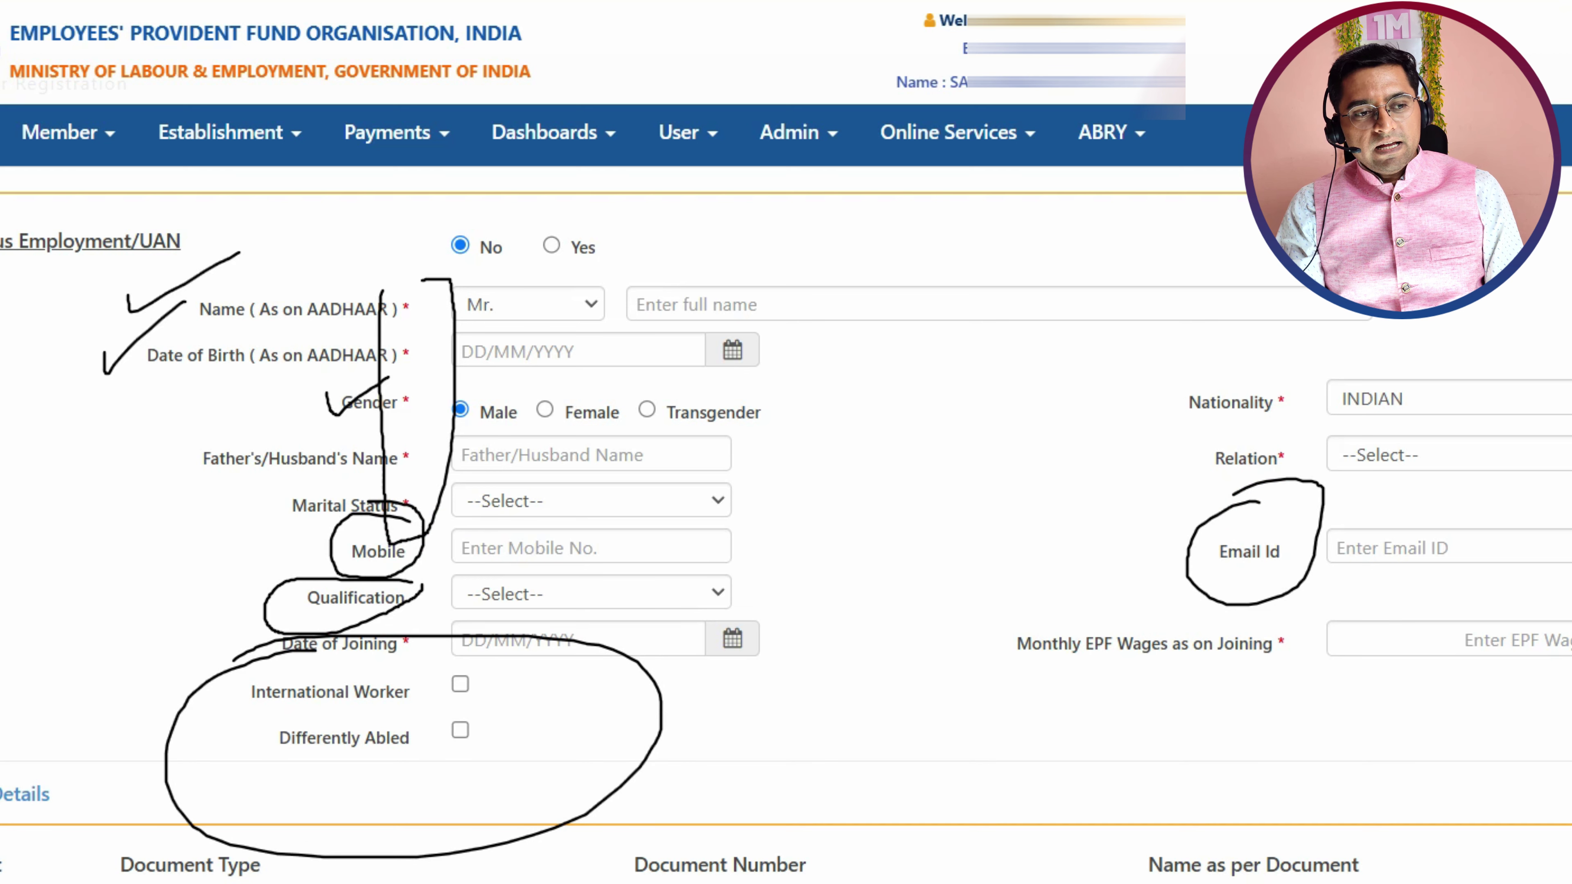
{"action": "key", "text": "Escape"}
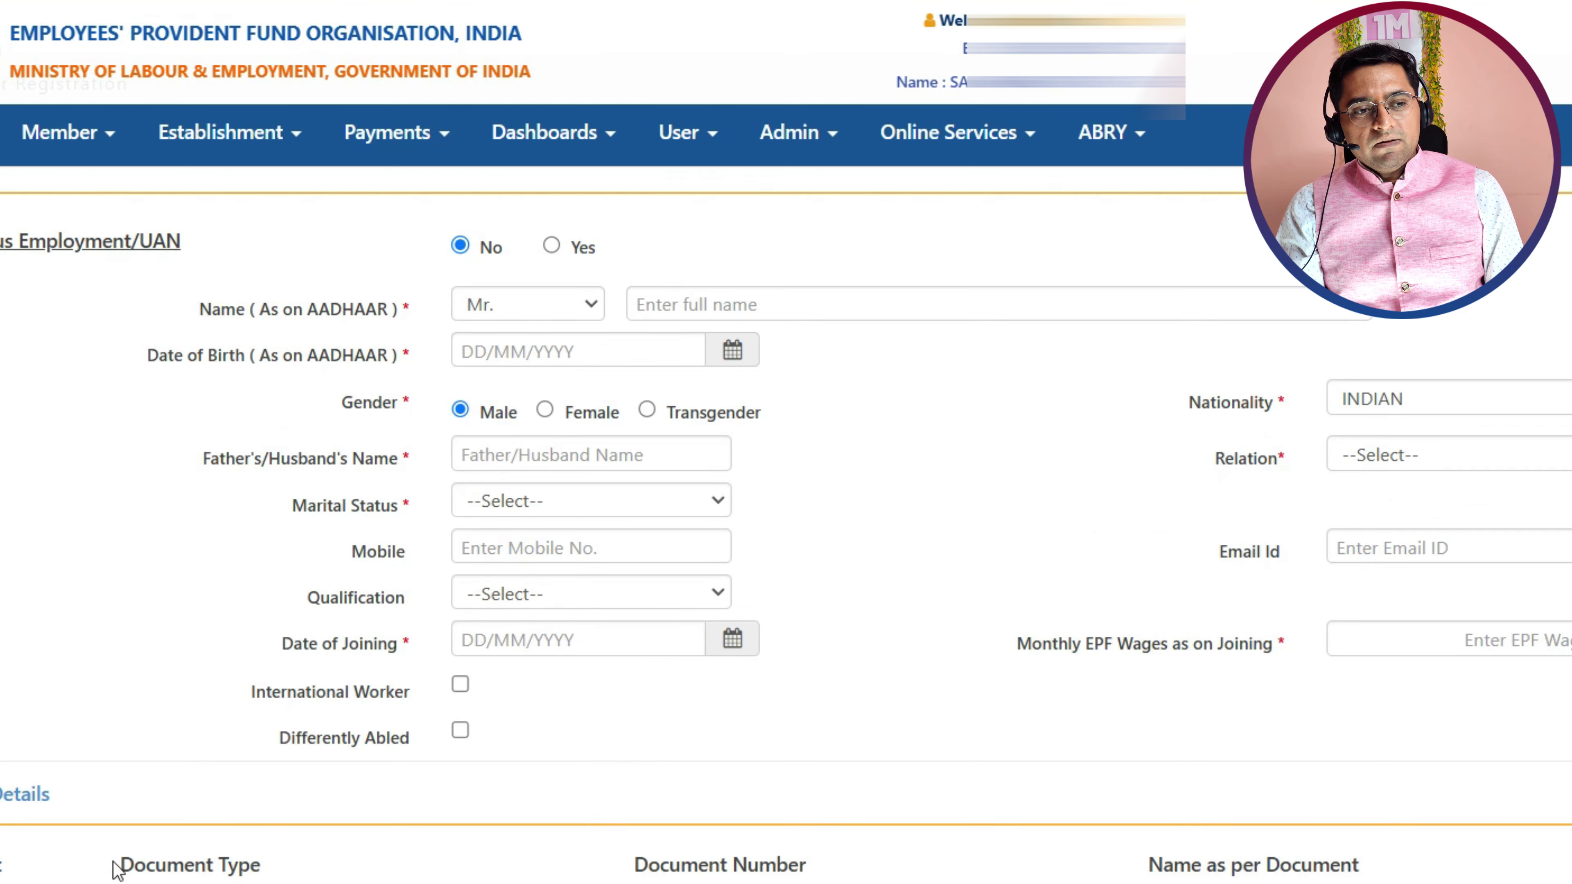
- Circle PAN and AADHAAR in the KYC details, handwrite "BANK" beside them, and clear the annotations
{"action": "scroll", "coordinate": [118, 870], "scroll_direction": "down", "scroll_amount": 5}
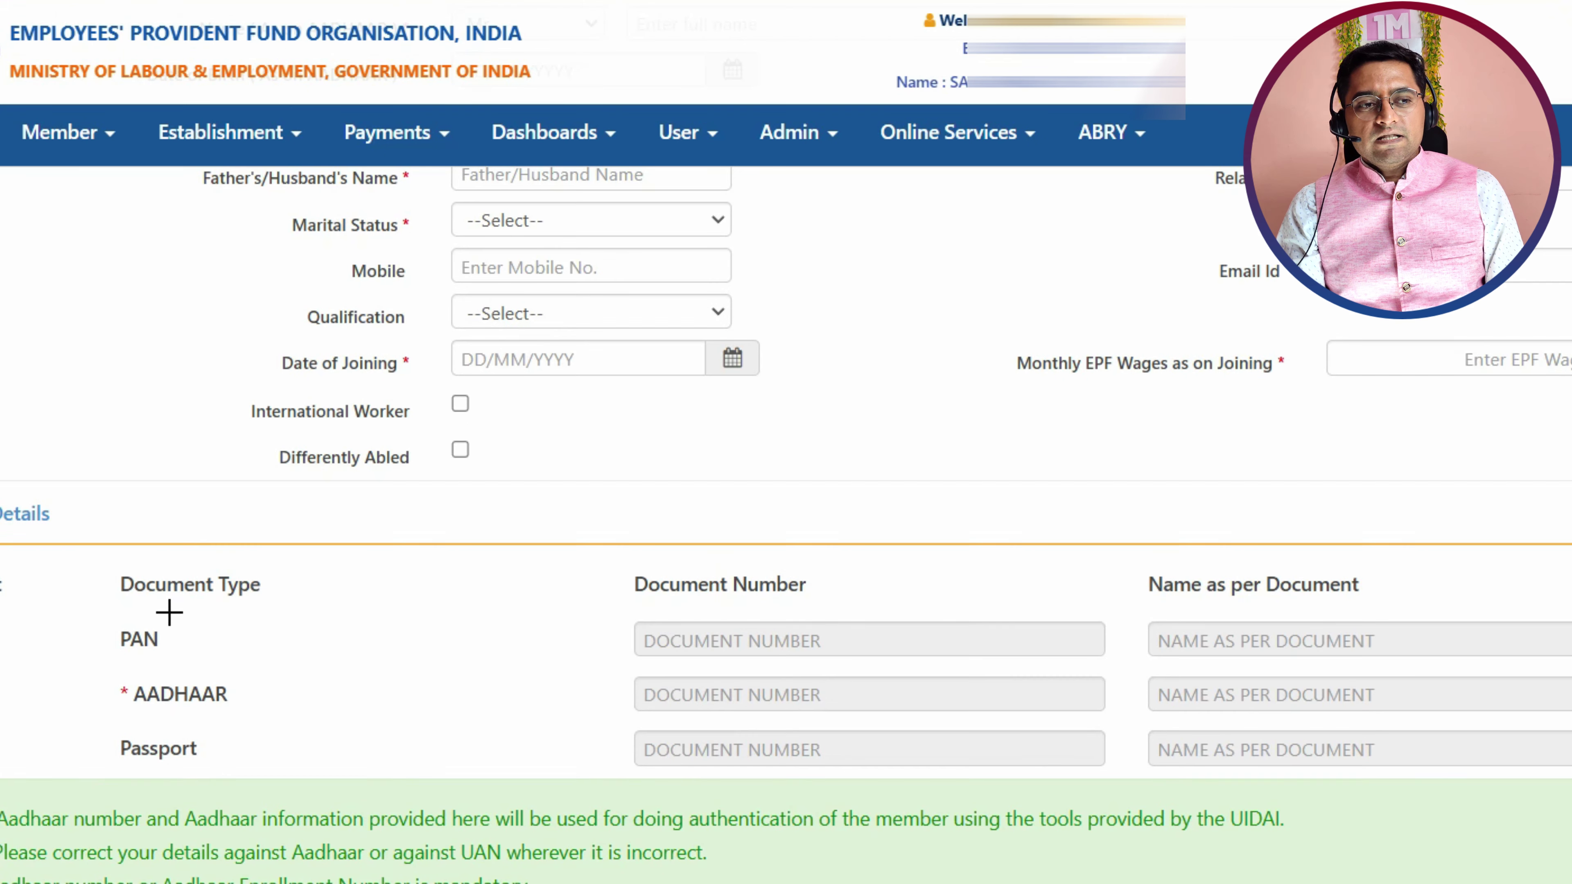
{"action": "mouse_move", "coordinate": [170, 604]}
{"action": "left_mouse_down"}
{"action": "mouse_move", "coordinate": [110, 629]}
{"action": "mouse_move", "coordinate": [199, 598]}
{"action": "mouse_move", "coordinate": [168, 602]}
{"action": "left_mouse_up"}
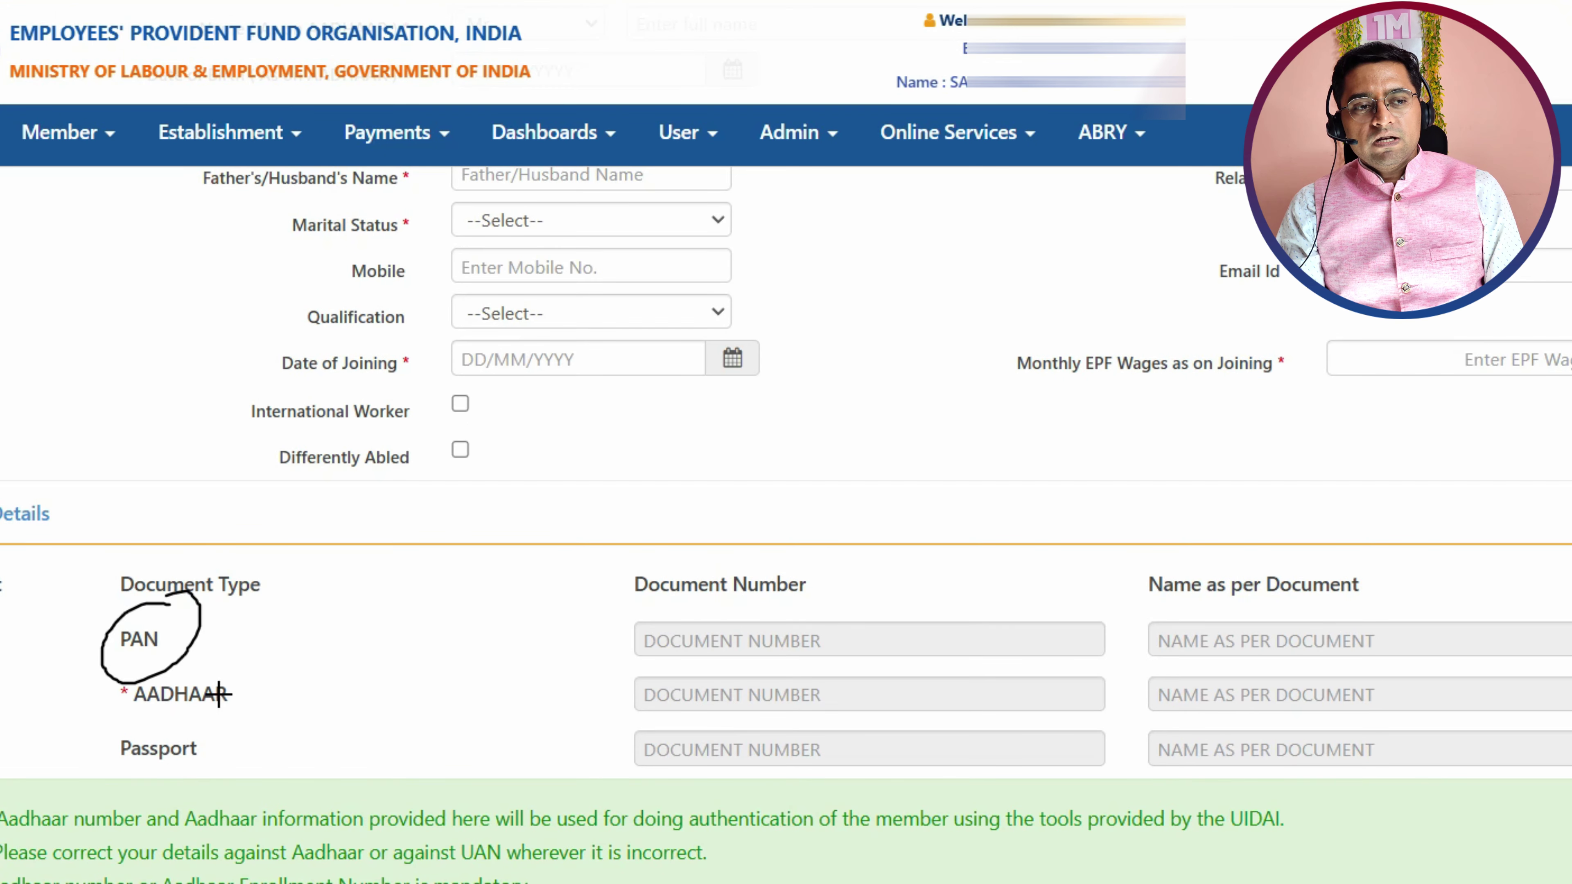
{"action": "mouse_move", "coordinate": [188, 658]}
{"action": "left_mouse_down"}
{"action": "mouse_move", "coordinate": [105, 698]}
{"action": "mouse_move", "coordinate": [253, 702]}
{"action": "mouse_move", "coordinate": [199, 657]}
{"action": "left_mouse_up"}
{"action": "mouse_move", "coordinate": [354, 699]}
{"action": "left_mouse_down"}
{"action": "mouse_move", "coordinate": [357, 767]}
{"action": "mouse_move", "coordinate": [372, 725]}
{"action": "mouse_move", "coordinate": [396, 770]}
{"action": "left_mouse_up"}
{"action": "mouse_move", "coordinate": [424, 709]}
{"action": "left_mouse_down"}
{"action": "mouse_move", "coordinate": [445, 762]}
{"action": "mouse_move", "coordinate": [514, 709]}
{"action": "mouse_move", "coordinate": [532, 771]}
{"action": "left_mouse_up"}
{"action": "mouse_move", "coordinate": [562, 674]}
{"action": "left_mouse_down"}
{"action": "mouse_move", "coordinate": [561, 767]}
{"action": "mouse_move", "coordinate": [610, 767]}
{"action": "left_mouse_up"}
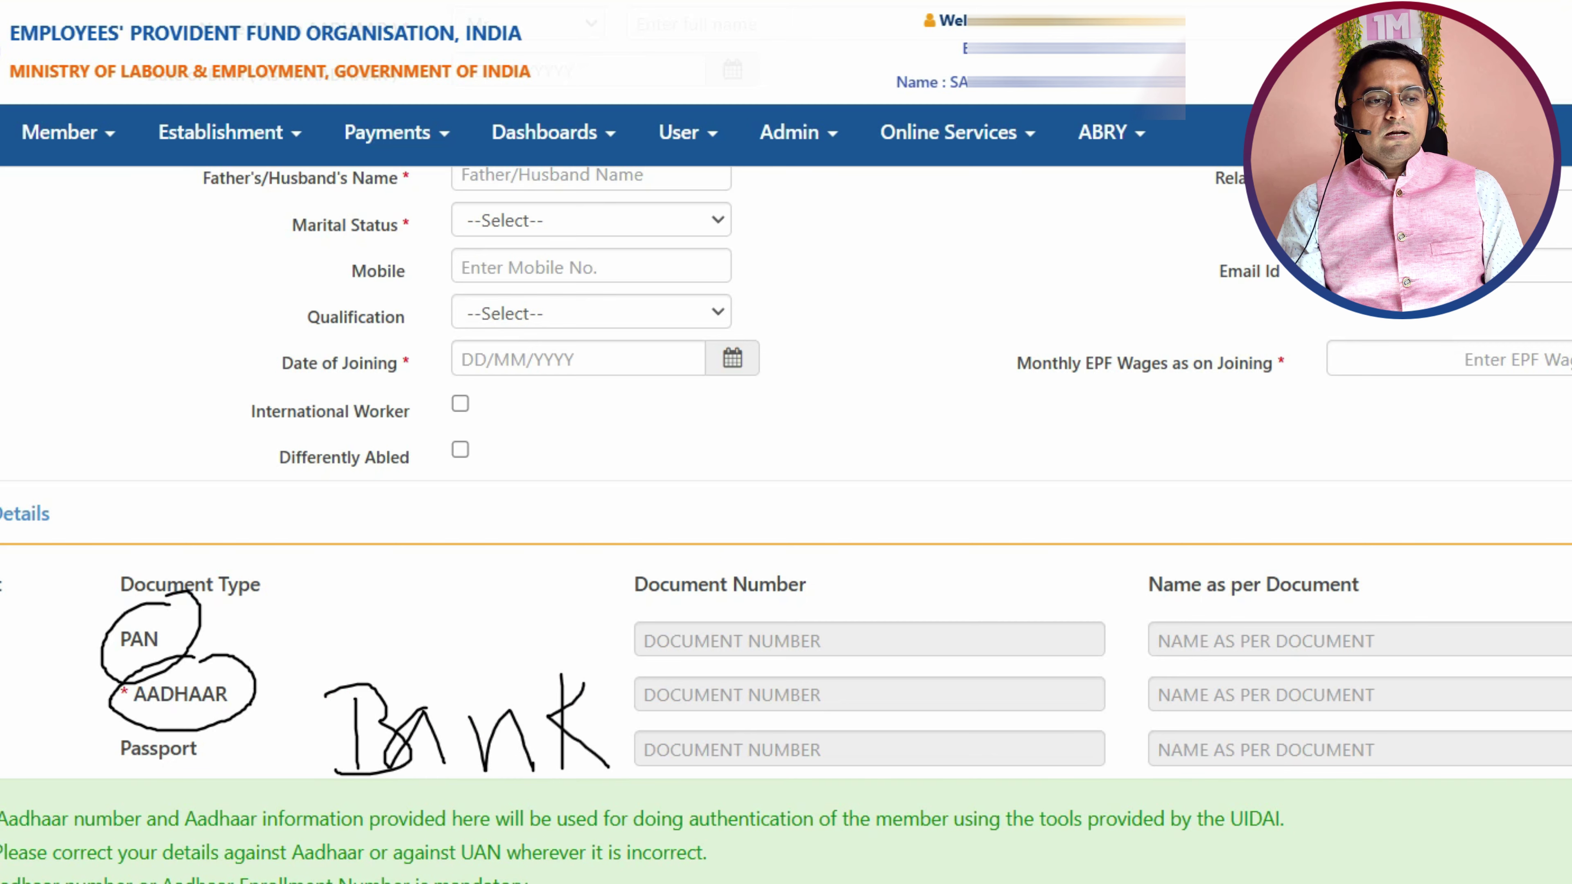
{"action": "key", "text": "Escape"}
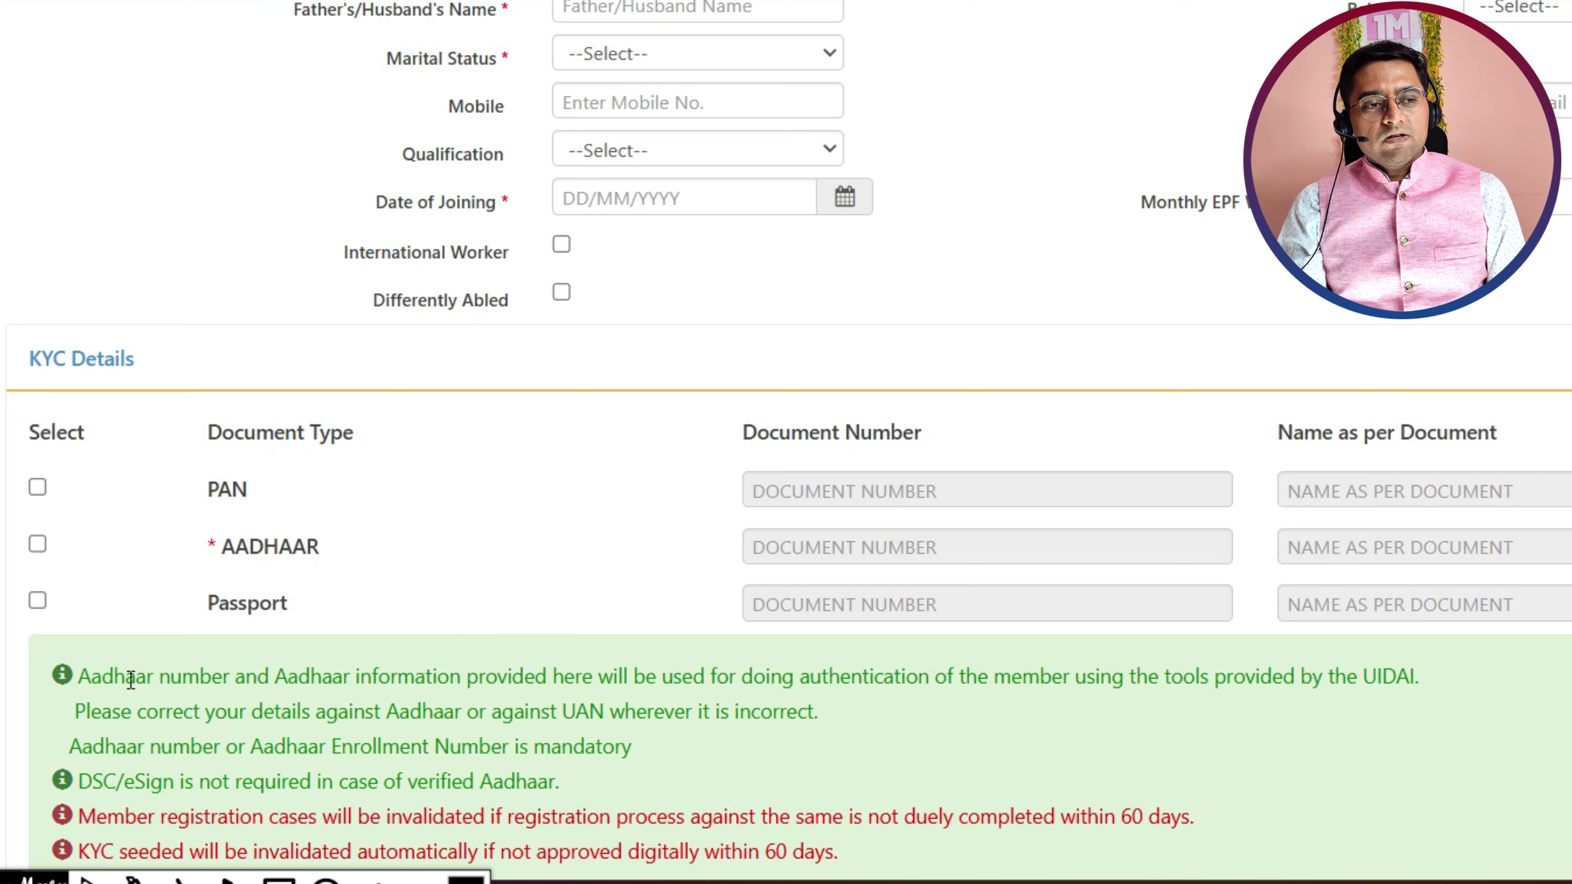
- Highlight the note on Aadhaar information and the mandatory AADHAAR entry in the KYC details
{"action": "left_click_drag", "start_coordinate": [86, 679], "coordinate": [554, 671]}
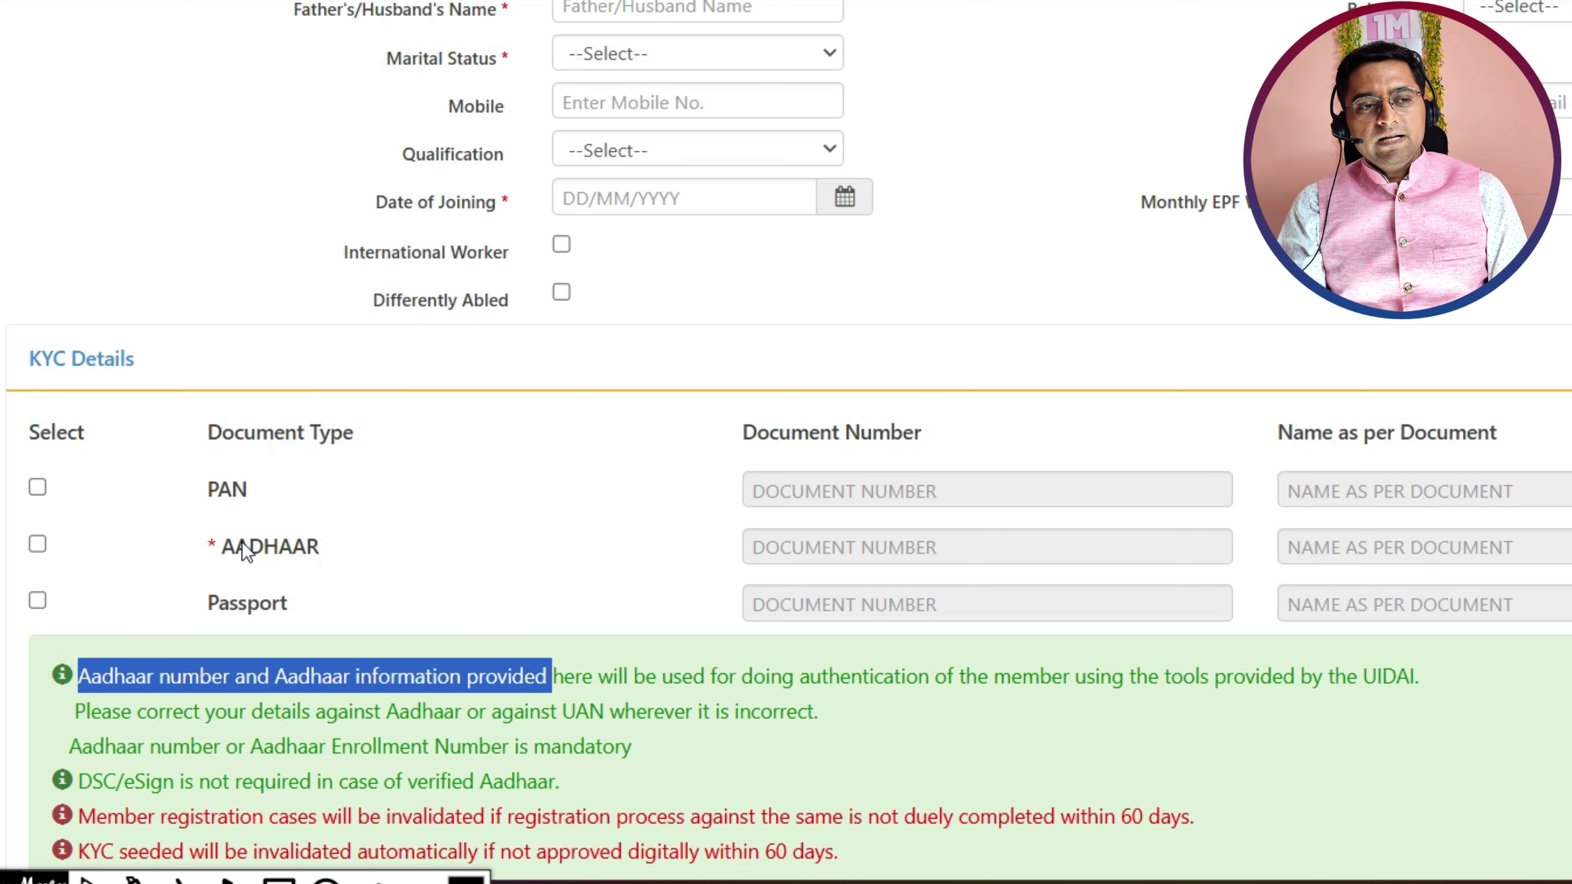
{"action": "left_click_drag", "start_coordinate": [207, 546], "coordinate": [1198, 537]}
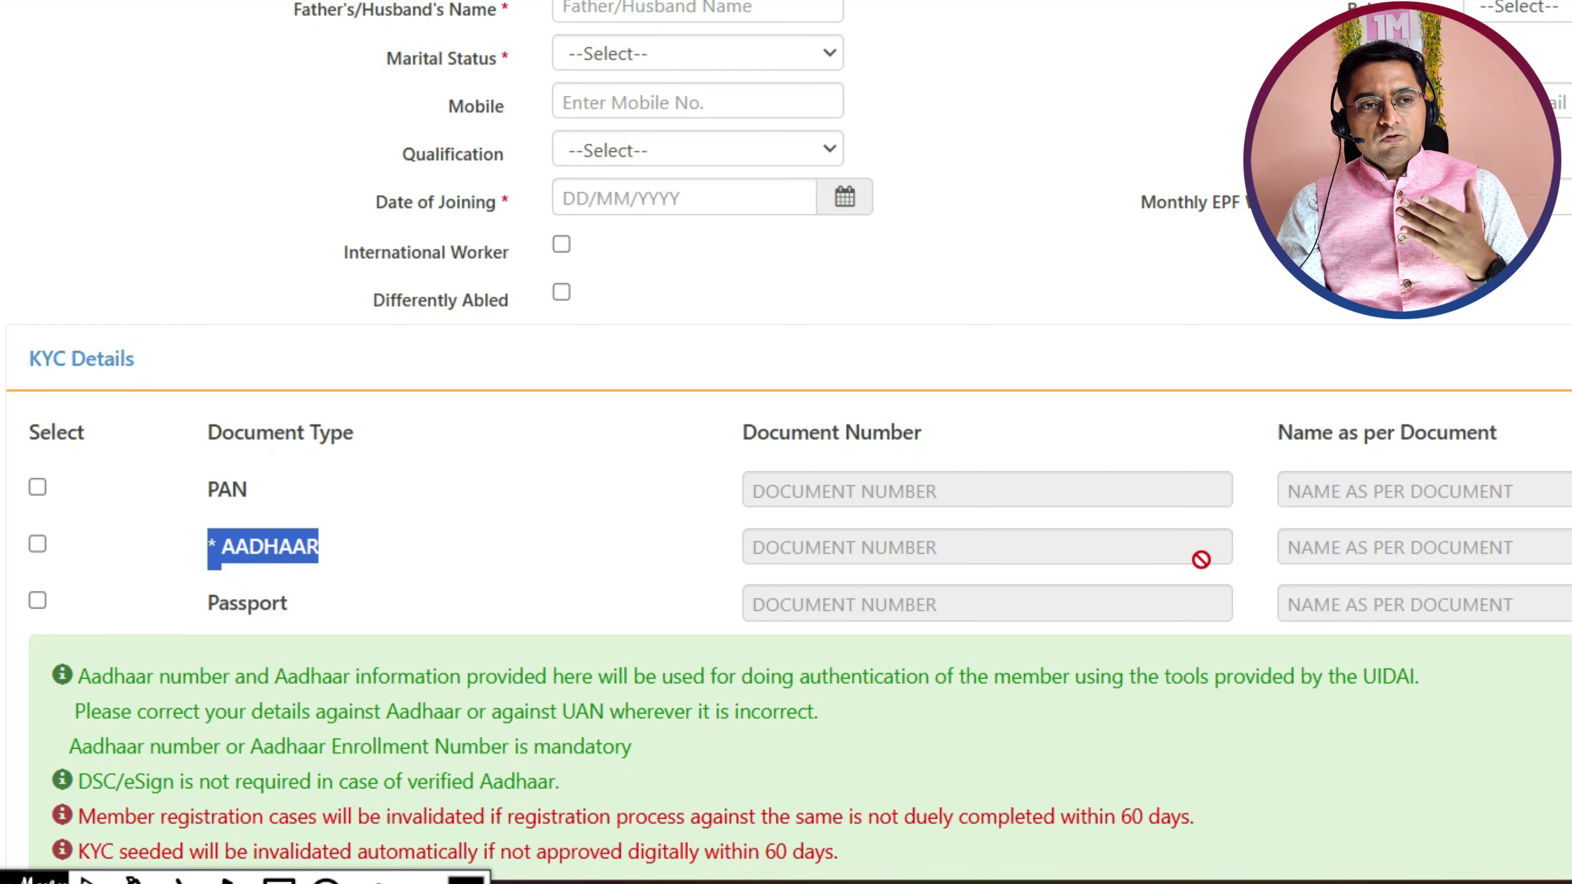
- Set the title to Ms. and fill in the member's full name and date of birth as on Aadhaar
{"action": "scroll", "coordinate": [1197, 551], "scroll_direction": "up", "scroll_amount": 5}
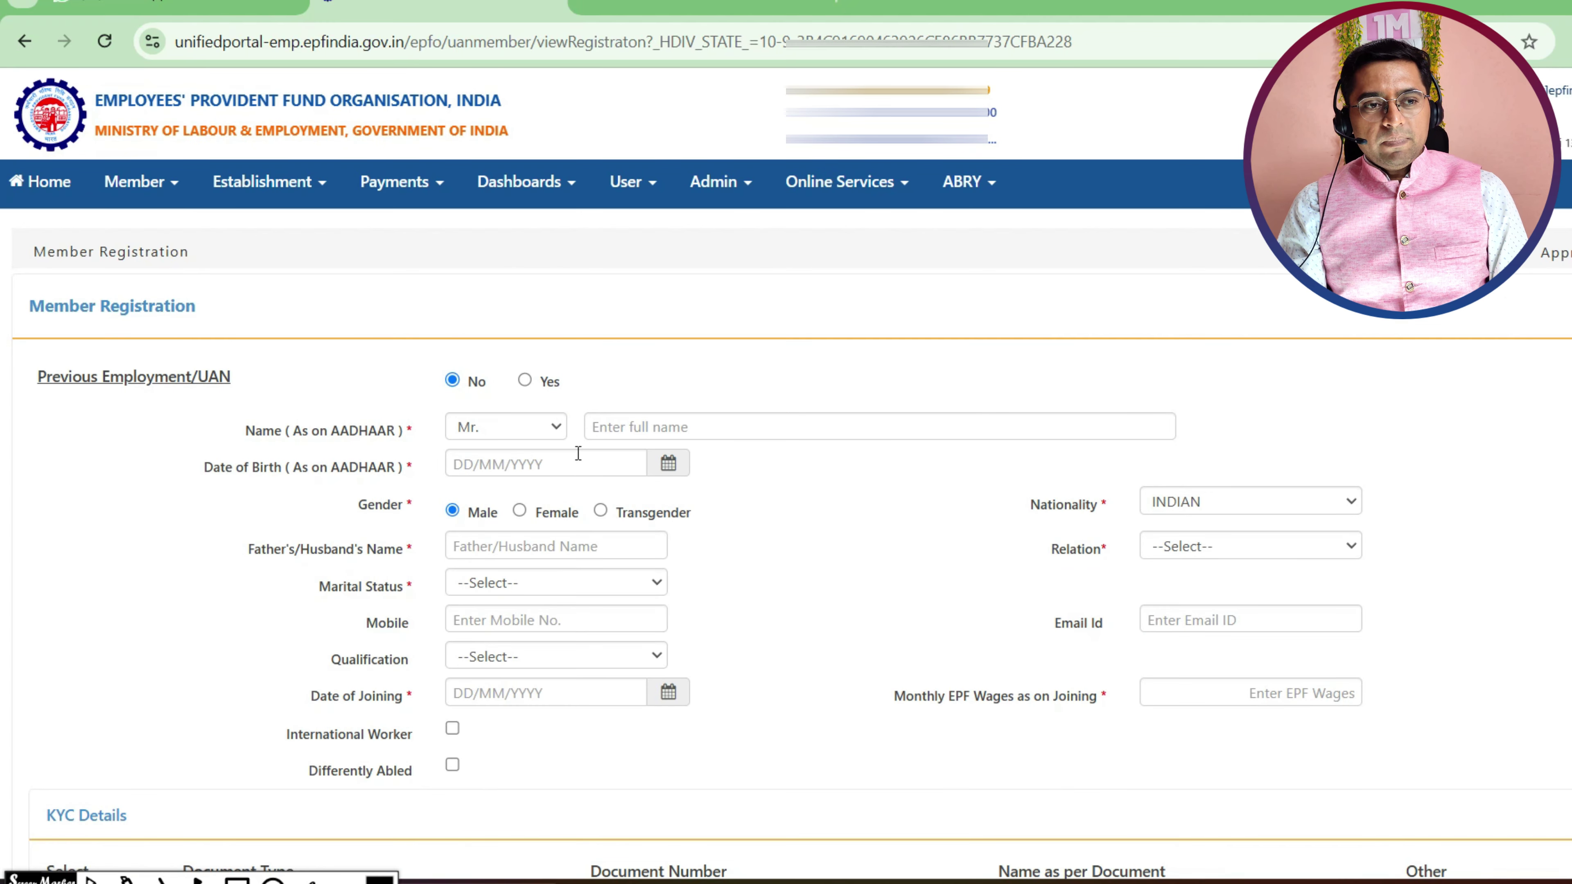
{"action": "left_click", "coordinate": [822, 554]}
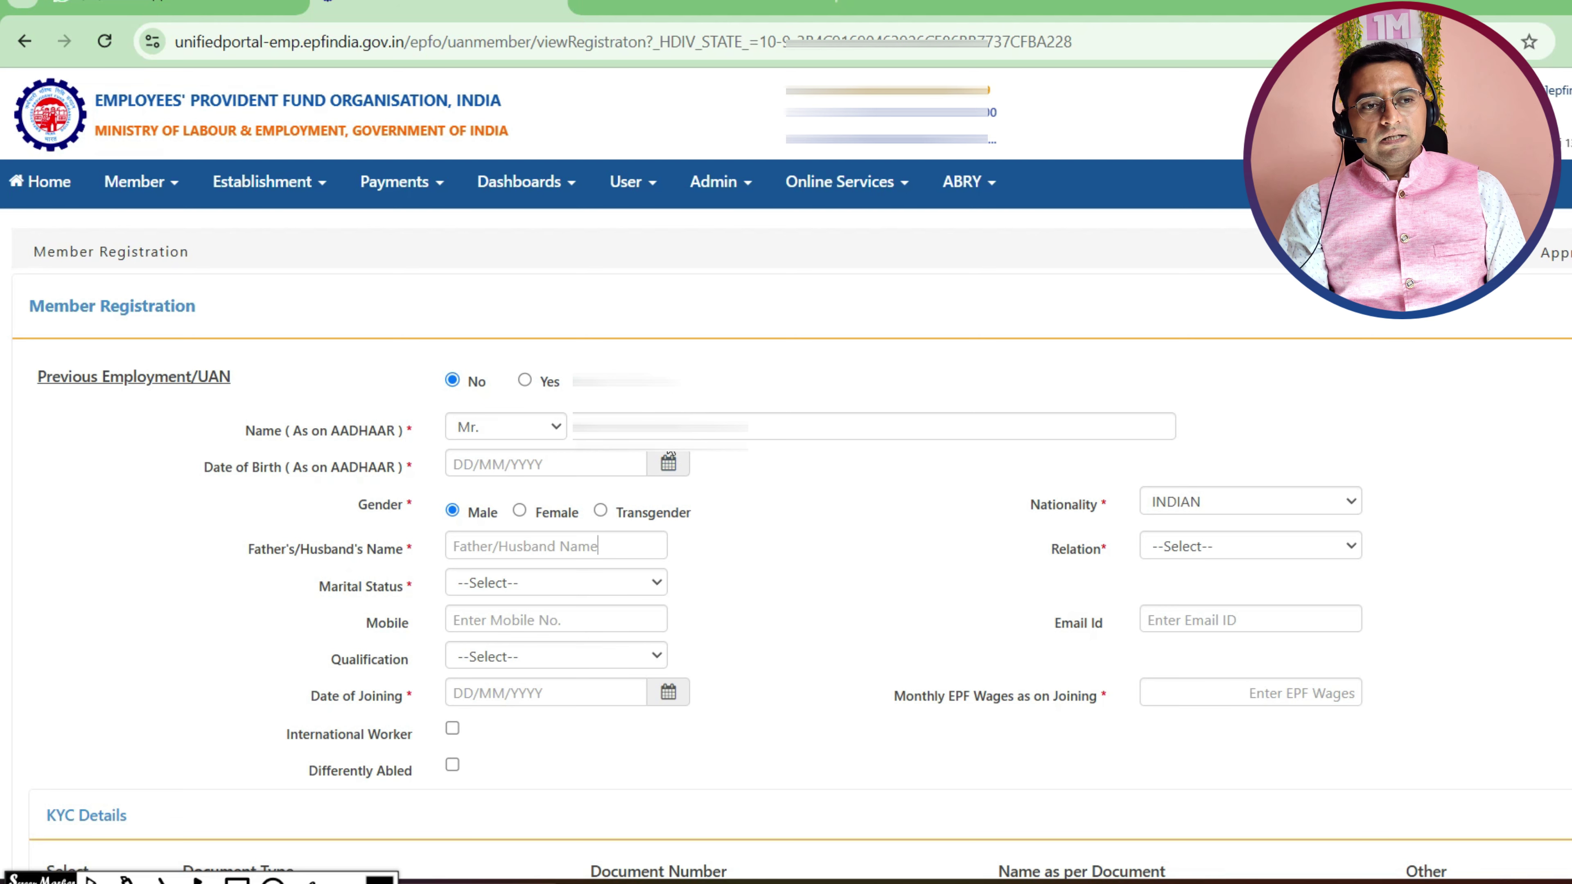
{"action": "left_click", "coordinate": [554, 426]}
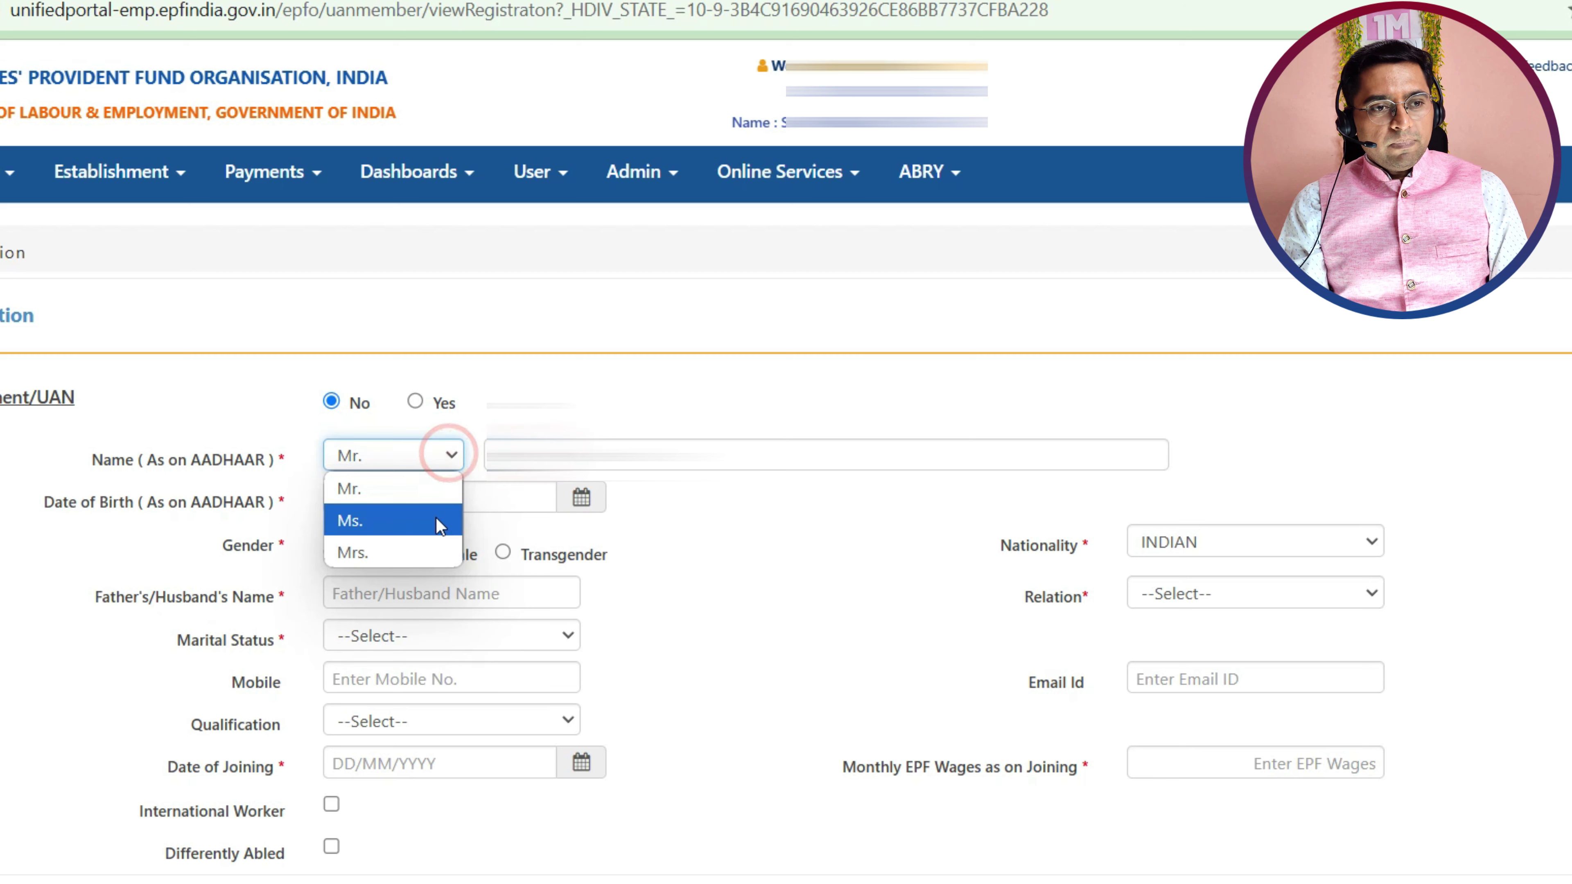
{"action": "left_click", "coordinate": [541, 479]}
{"action": "left_click", "coordinate": [619, 455]}
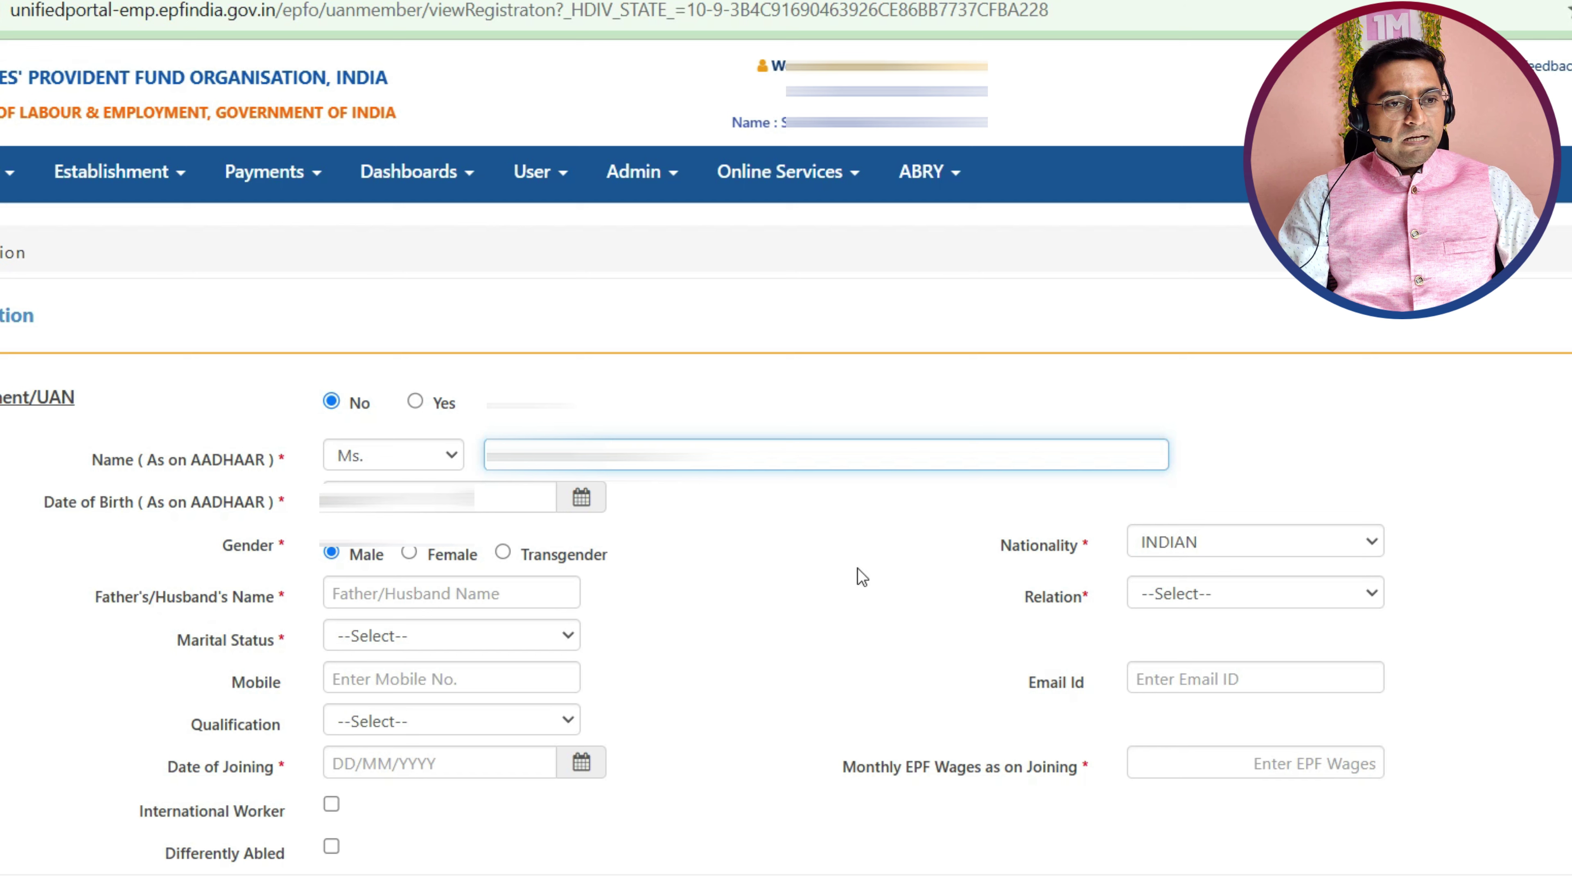
{"action": "key", "text": "Tab"}
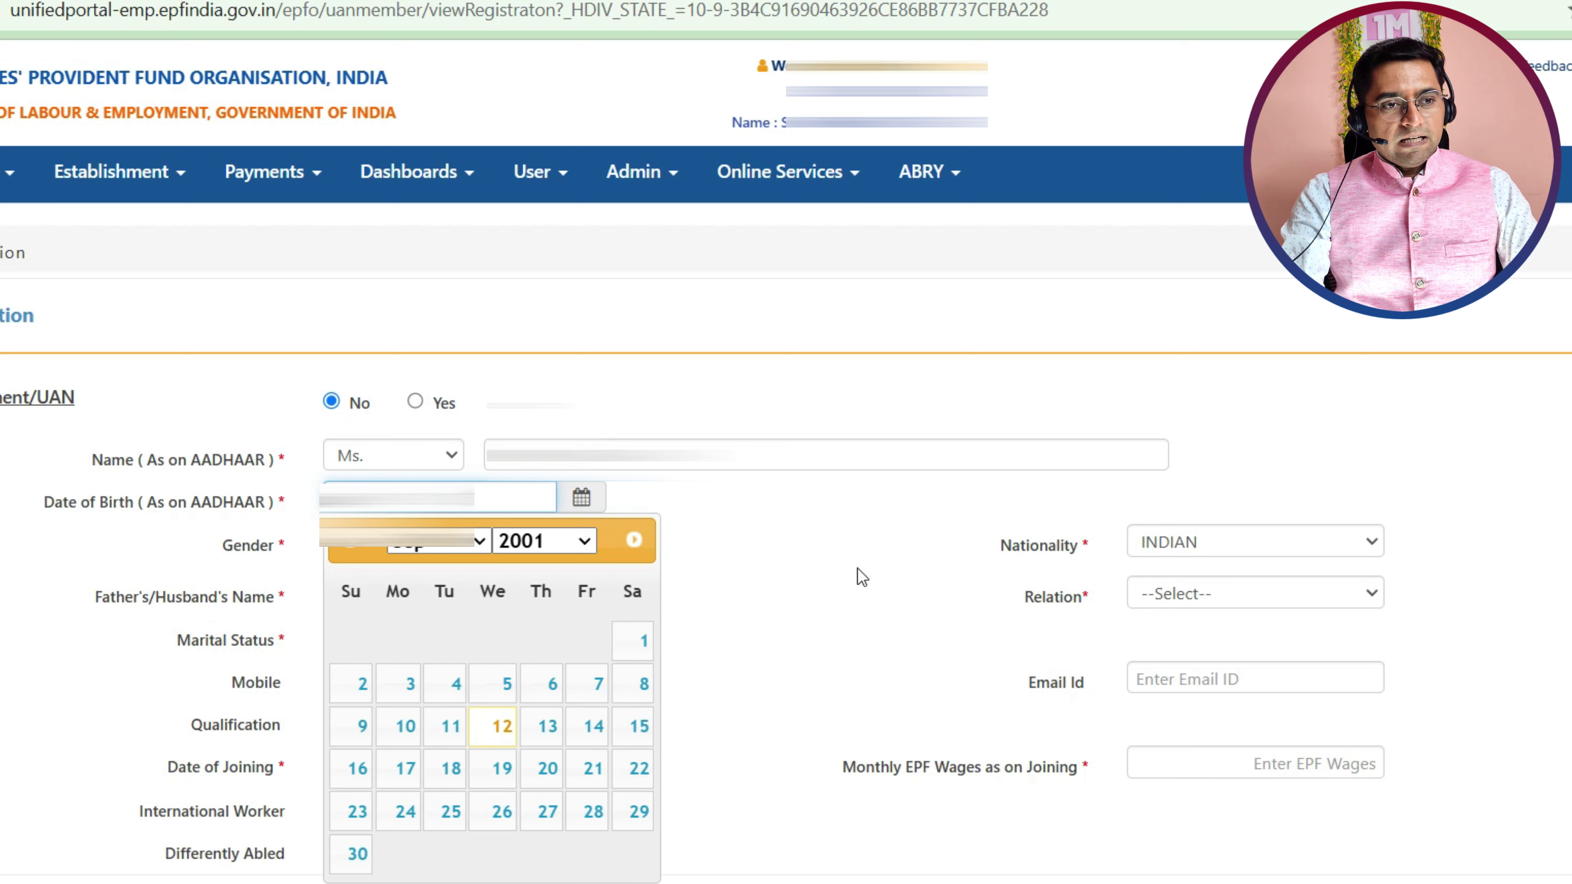
{"action": "left_click", "coordinate": [866, 576]}
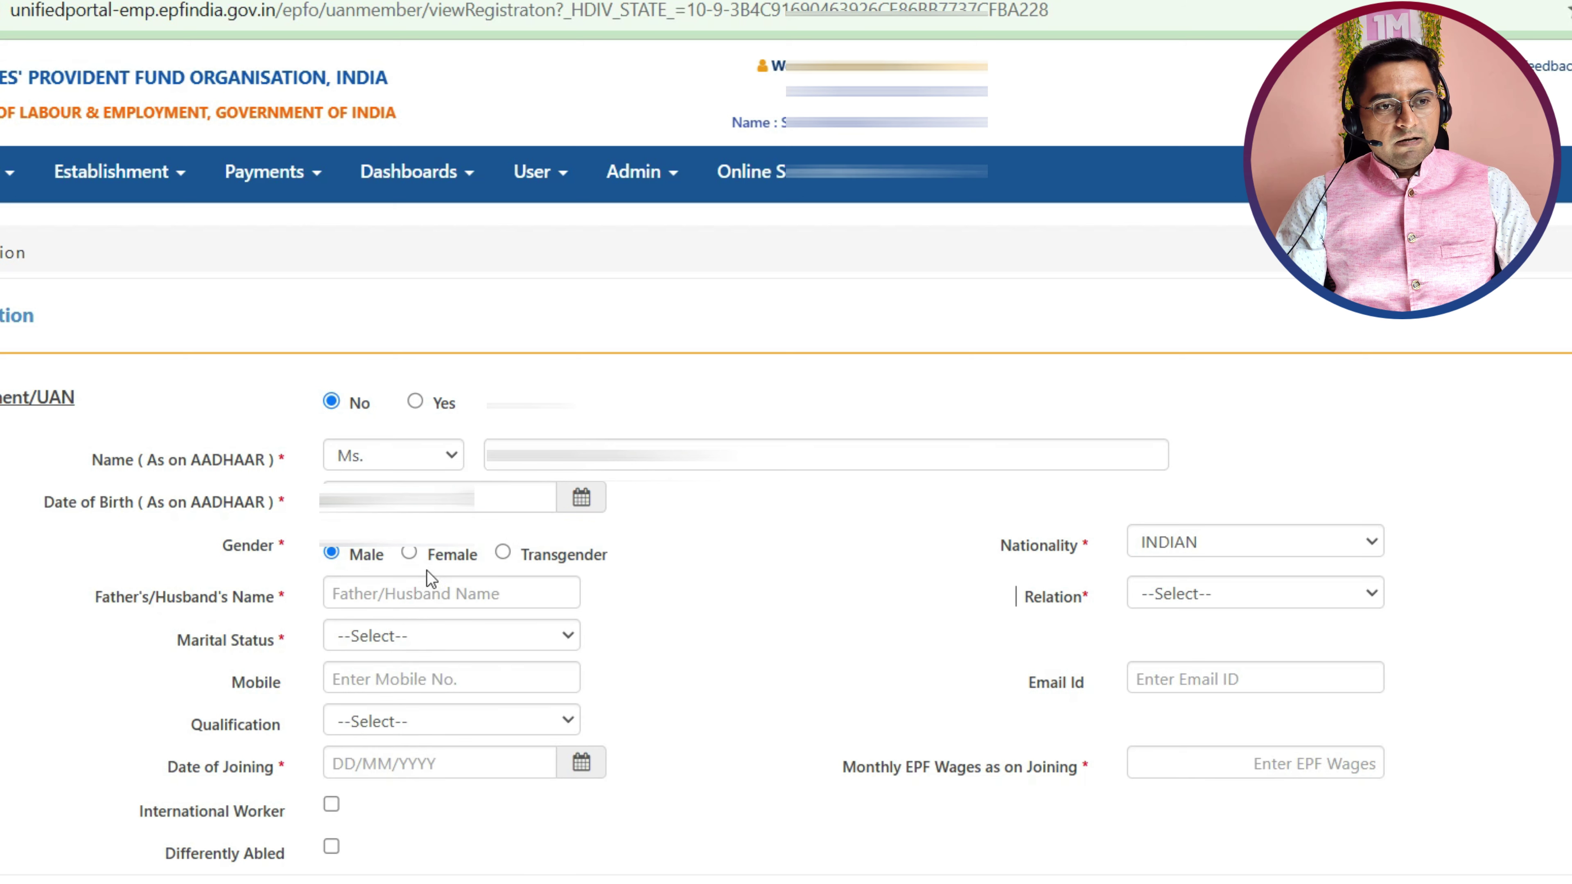
- Complete the personal details with gender Female, the father's name, relation Father and marital status UN-MARRIED
{"action": "left_click", "coordinate": [420, 593]}
{"action": "type", "text": "S"}
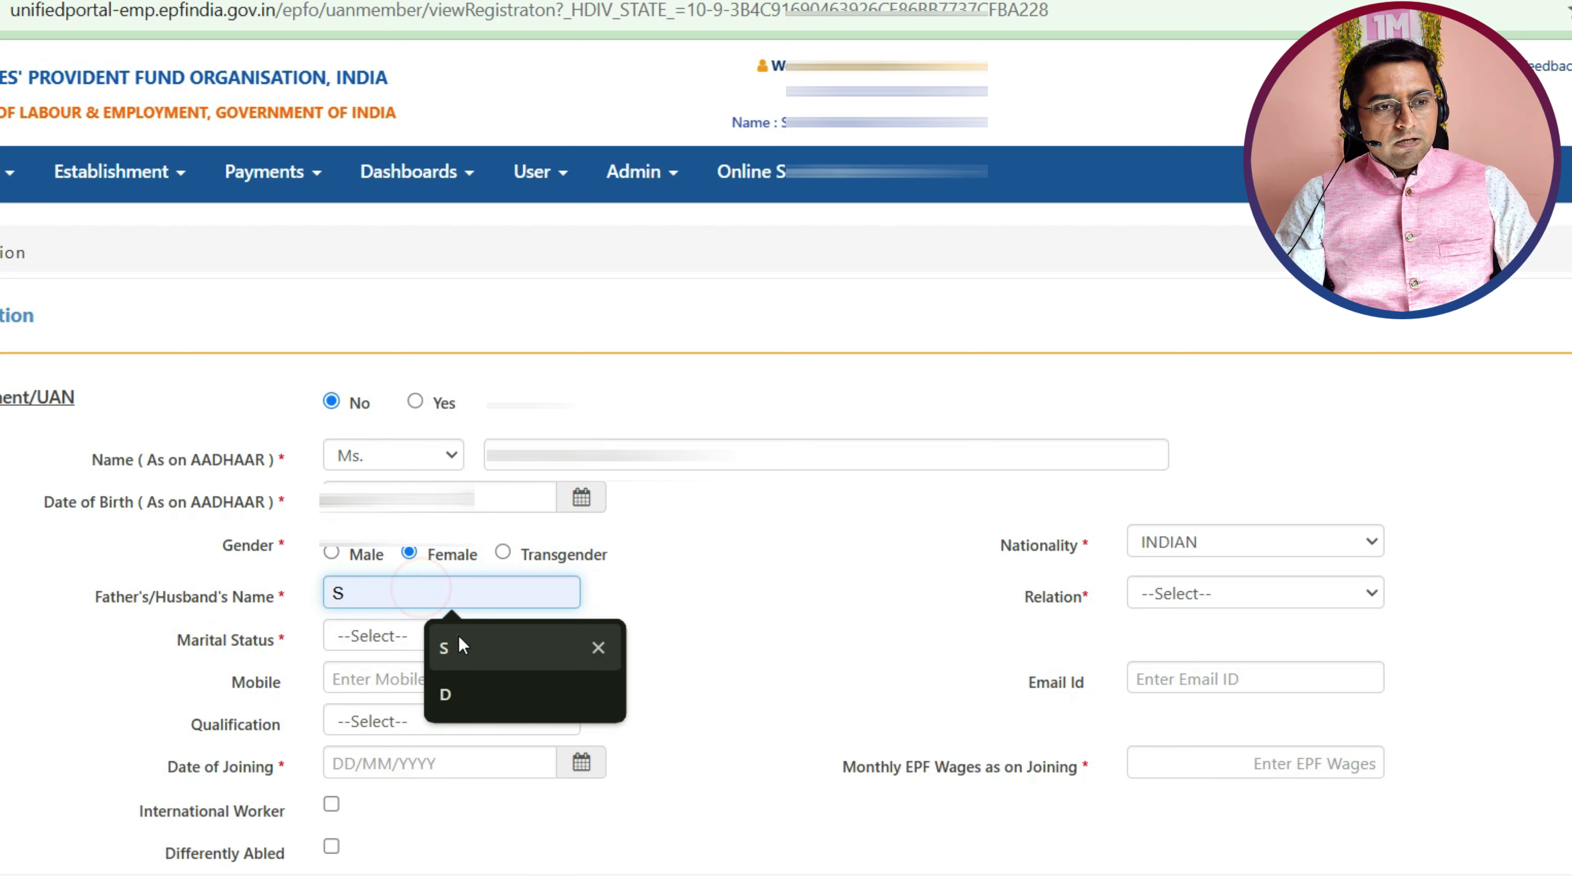
{"action": "left_click", "coordinate": [458, 635]}
{"action": "left_click", "coordinate": [1176, 592]}
{"action": "left_click", "coordinate": [1175, 651]}
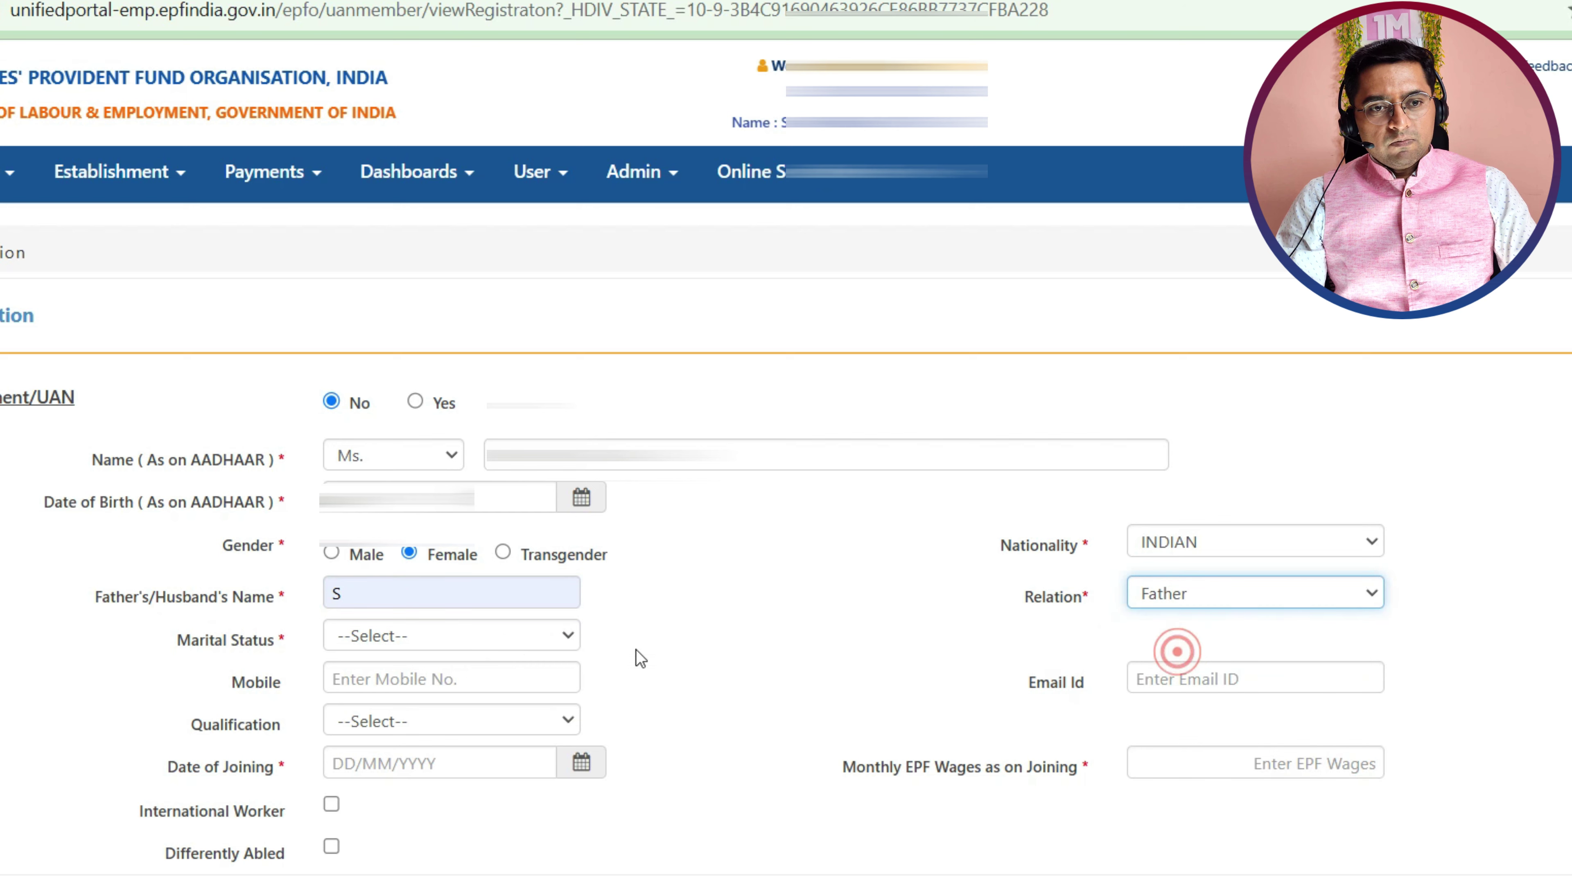
{"action": "left_click", "coordinate": [492, 641]}
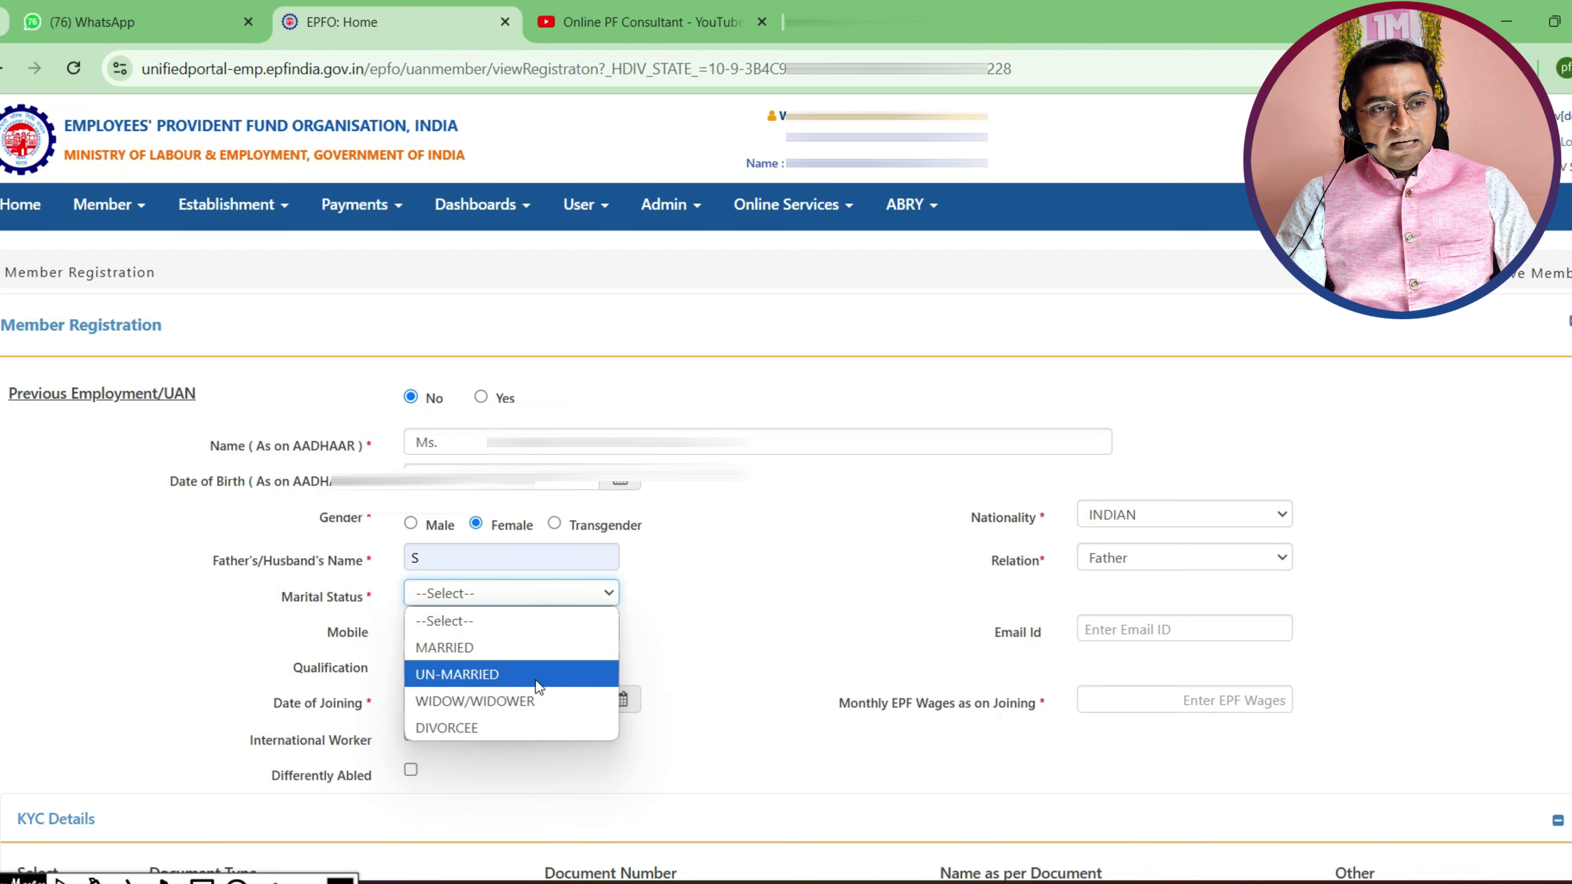
{"action": "left_click", "coordinate": [480, 732]}
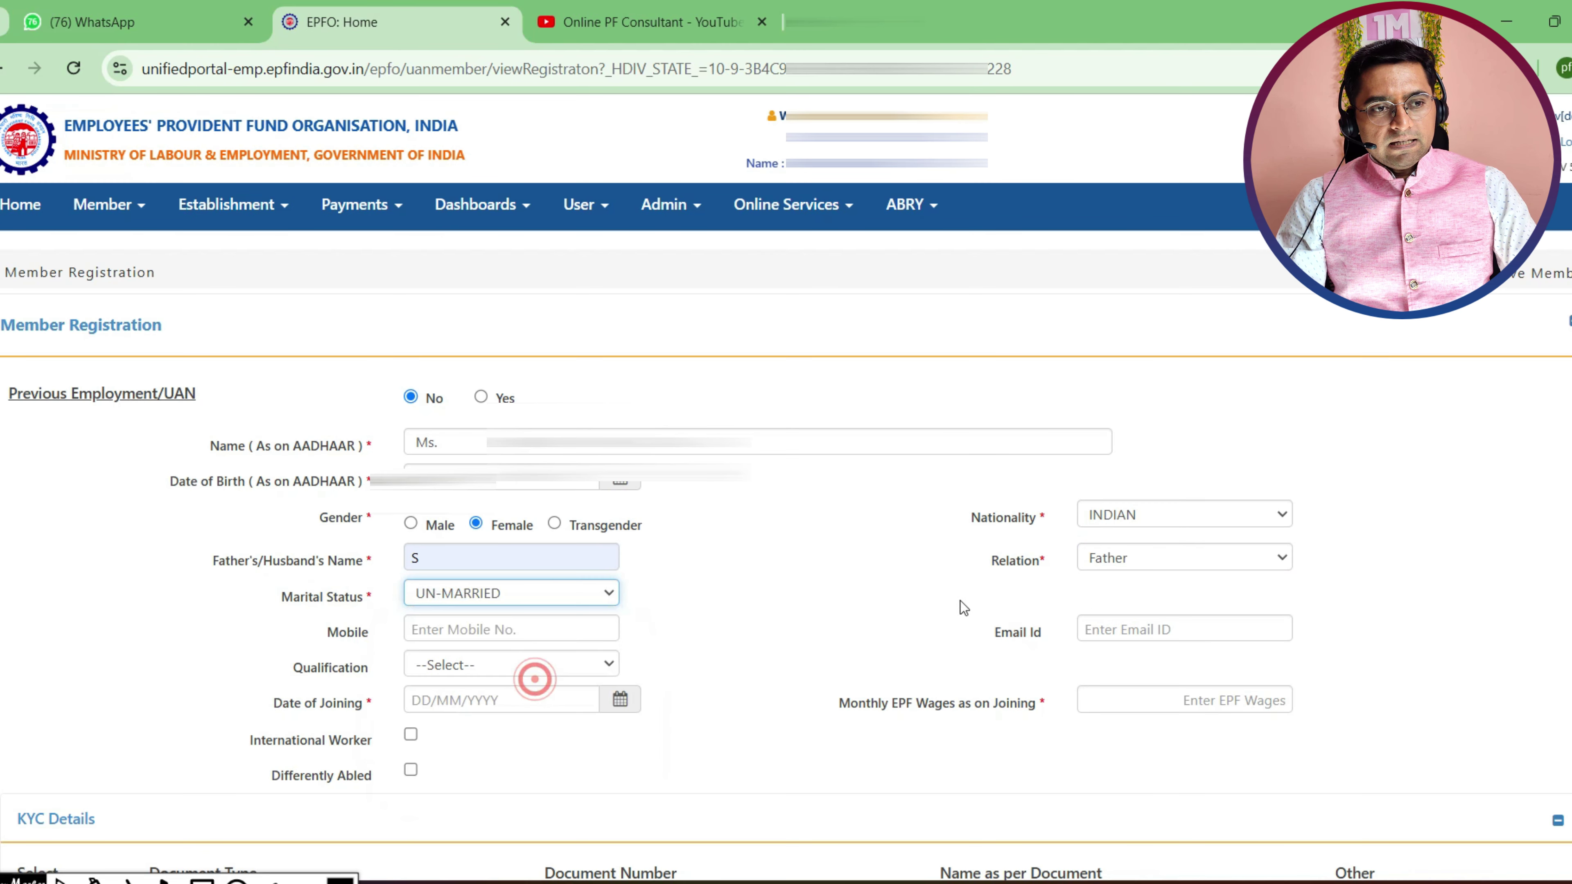
- Set the date of joining to 16/09/2024 and the monthly EPF wages to 4500
{"action": "left_click", "coordinate": [514, 695]}
{"action": "left_click", "coordinate": [473, 594]}
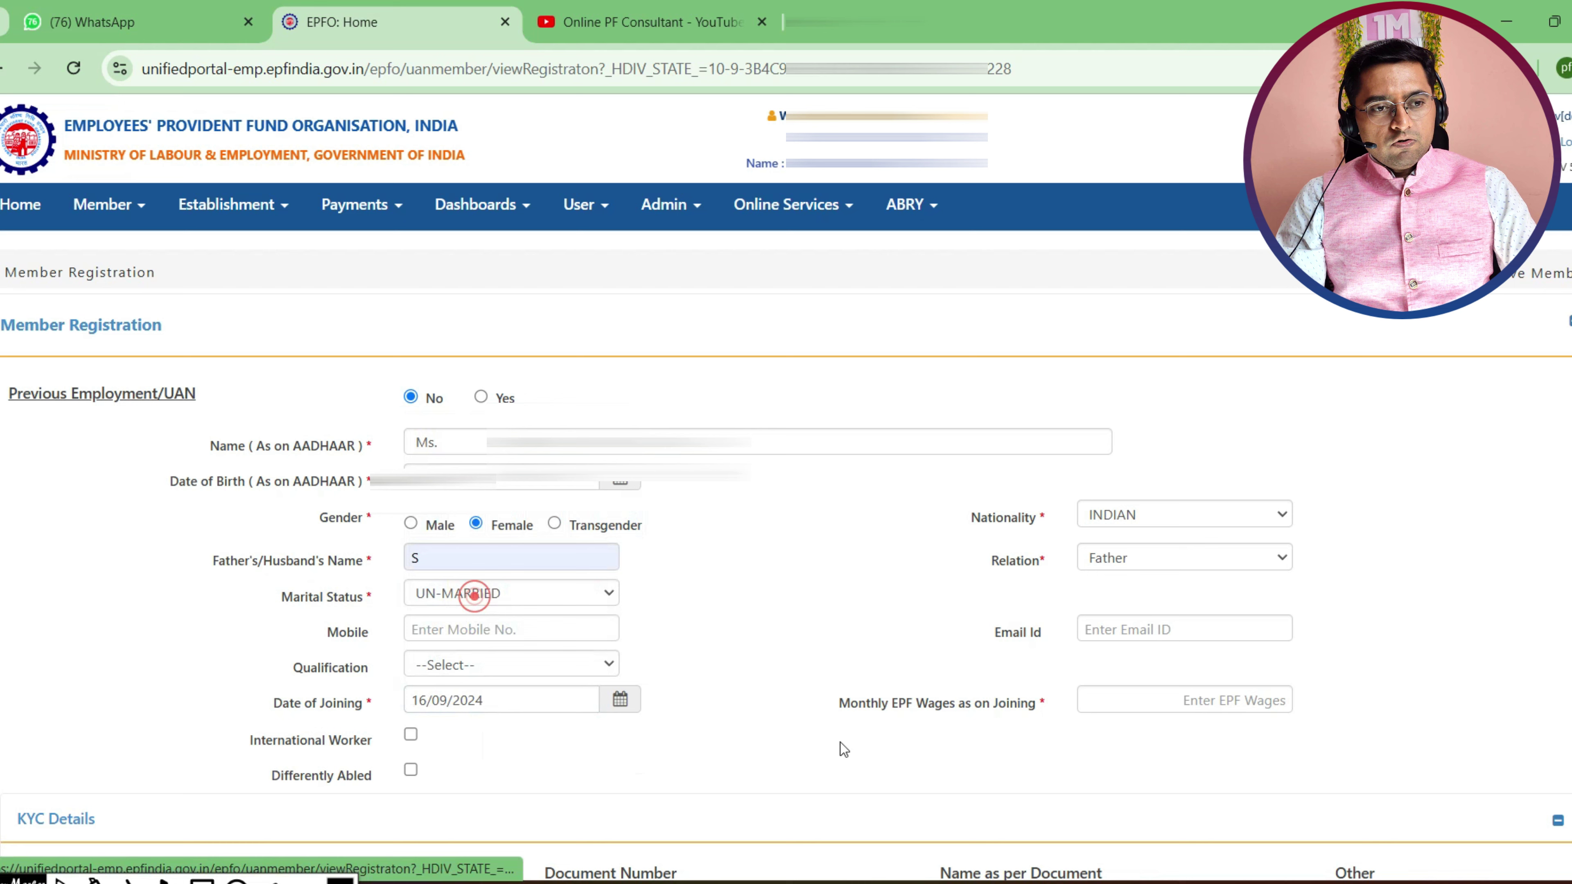
{"action": "left_click", "coordinate": [1112, 699]}
{"action": "left_click", "coordinate": [1130, 749]}
- Select AADHAAR in the KYC details and enter the member's Aadhaar number and name as per the document
{"action": "scroll", "coordinate": [823, 768], "scroll_direction": "down", "scroll_amount": 5}
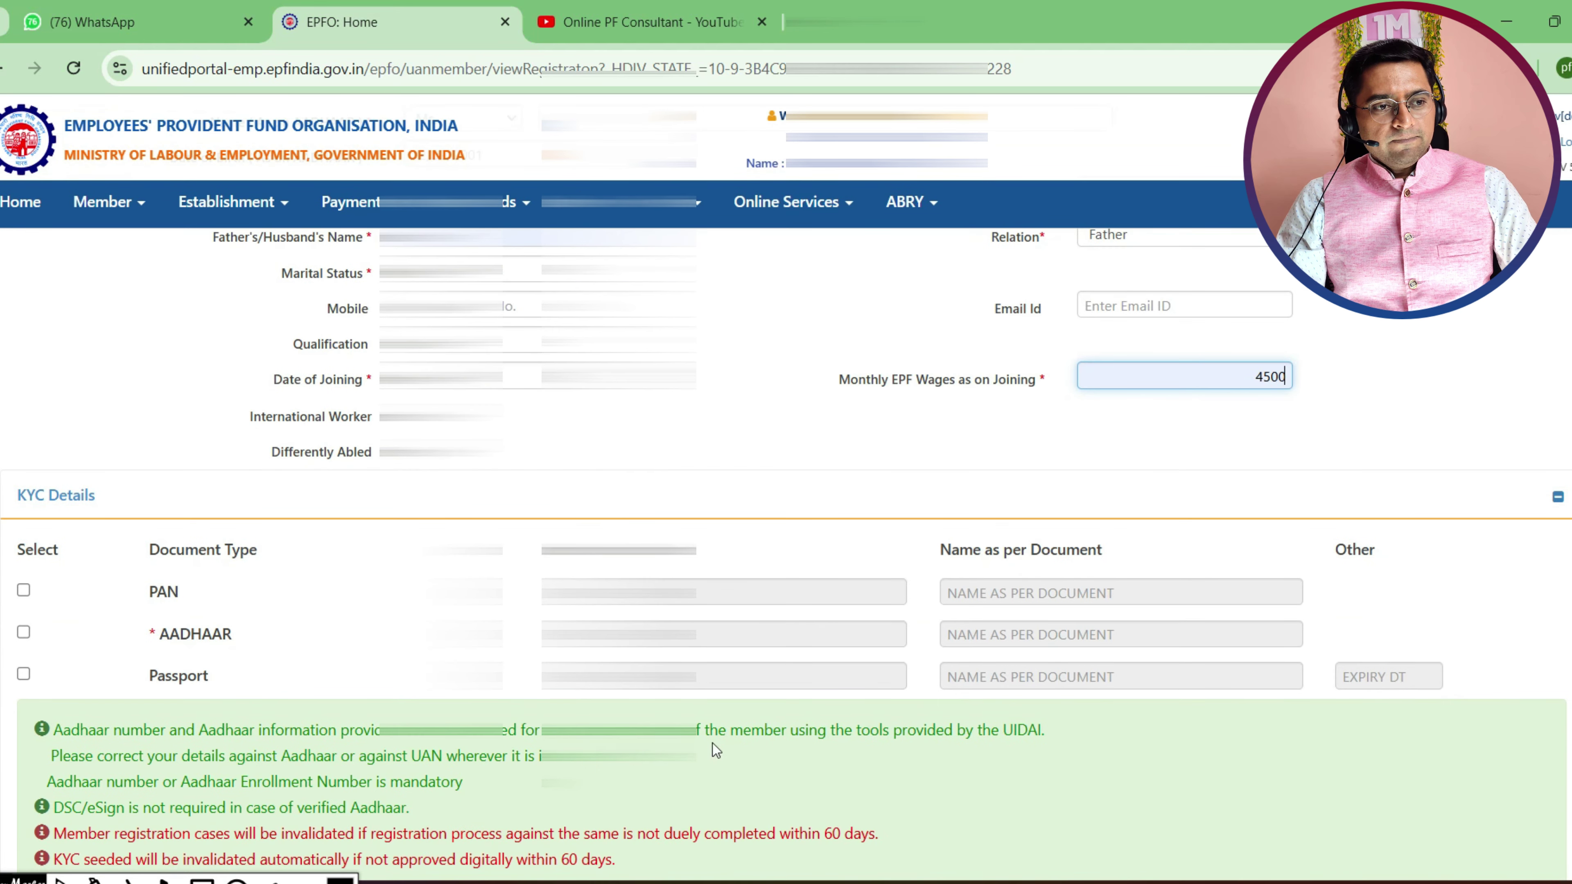
{"action": "left_click", "coordinate": [23, 632]}
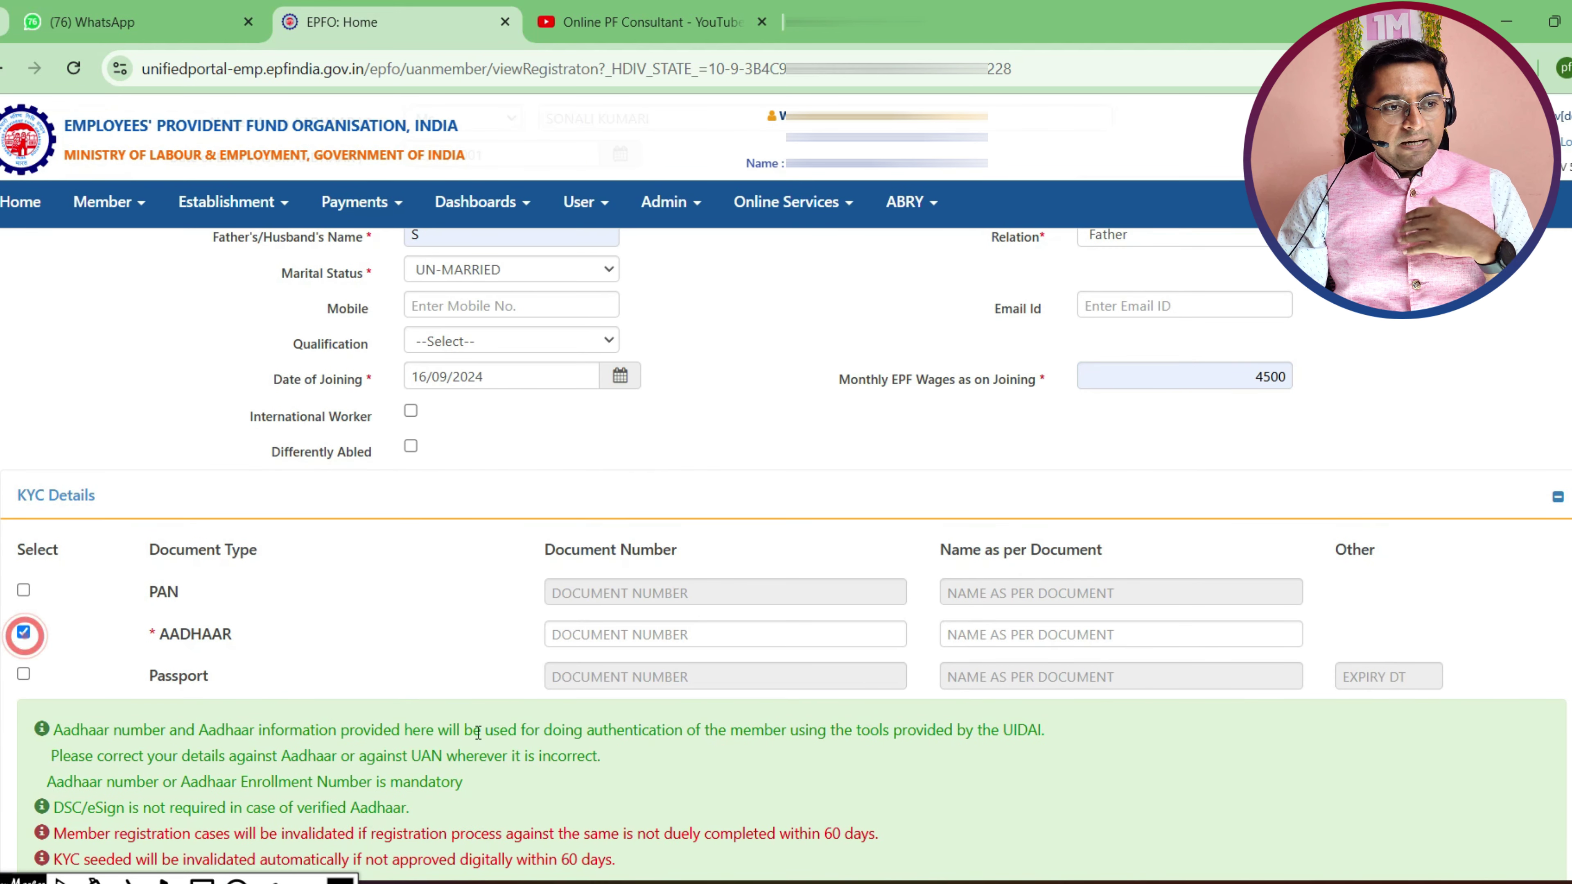
{"action": "left_click", "coordinate": [702, 636]}
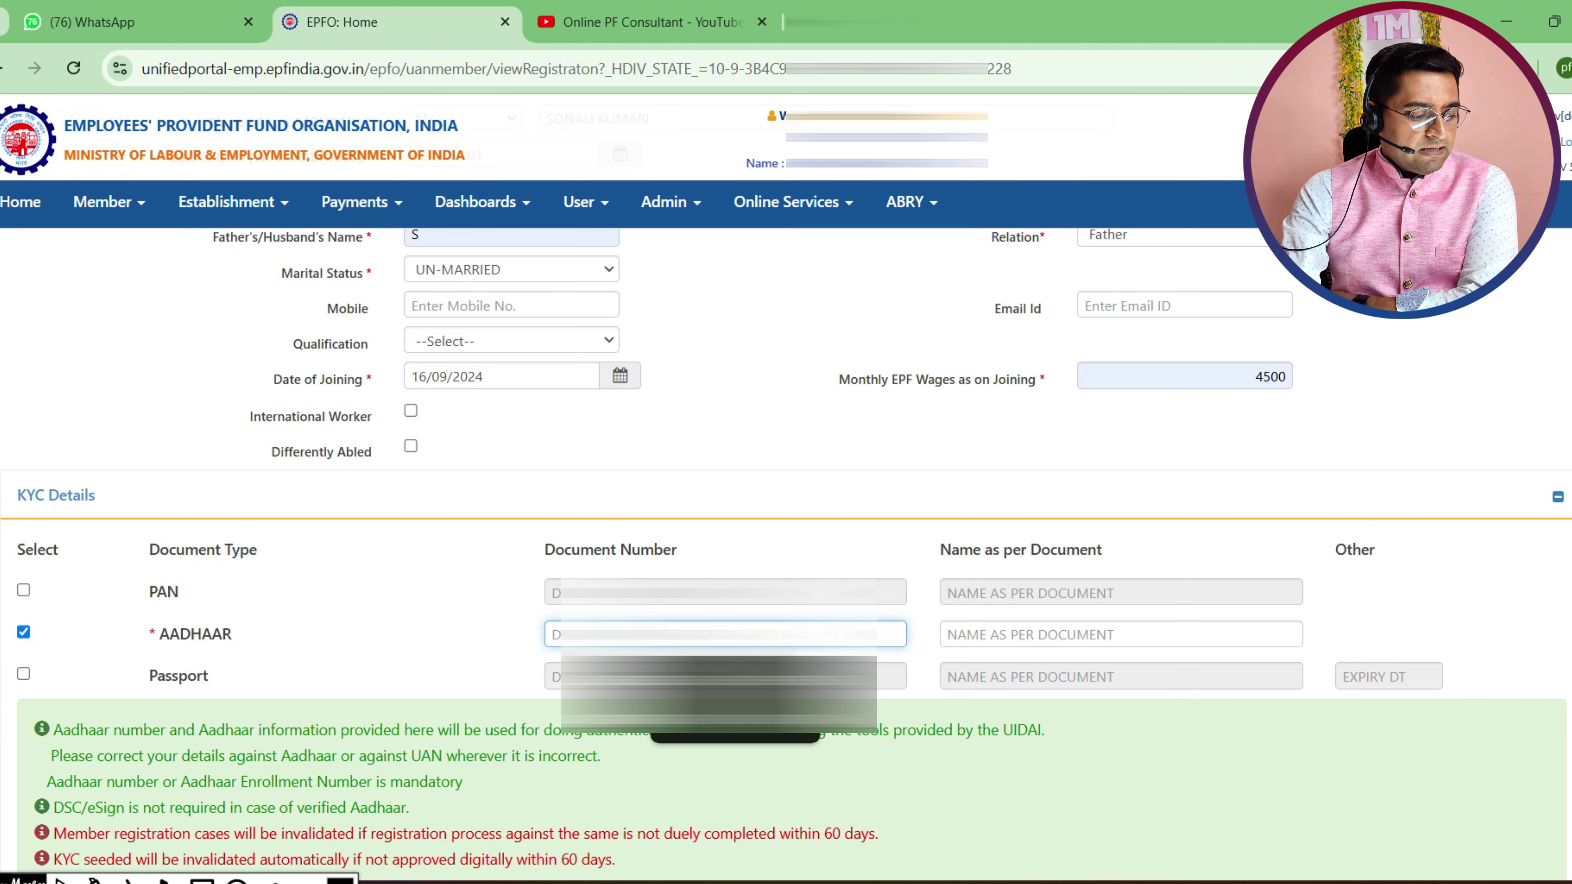
{"action": "type", "text": "2"}
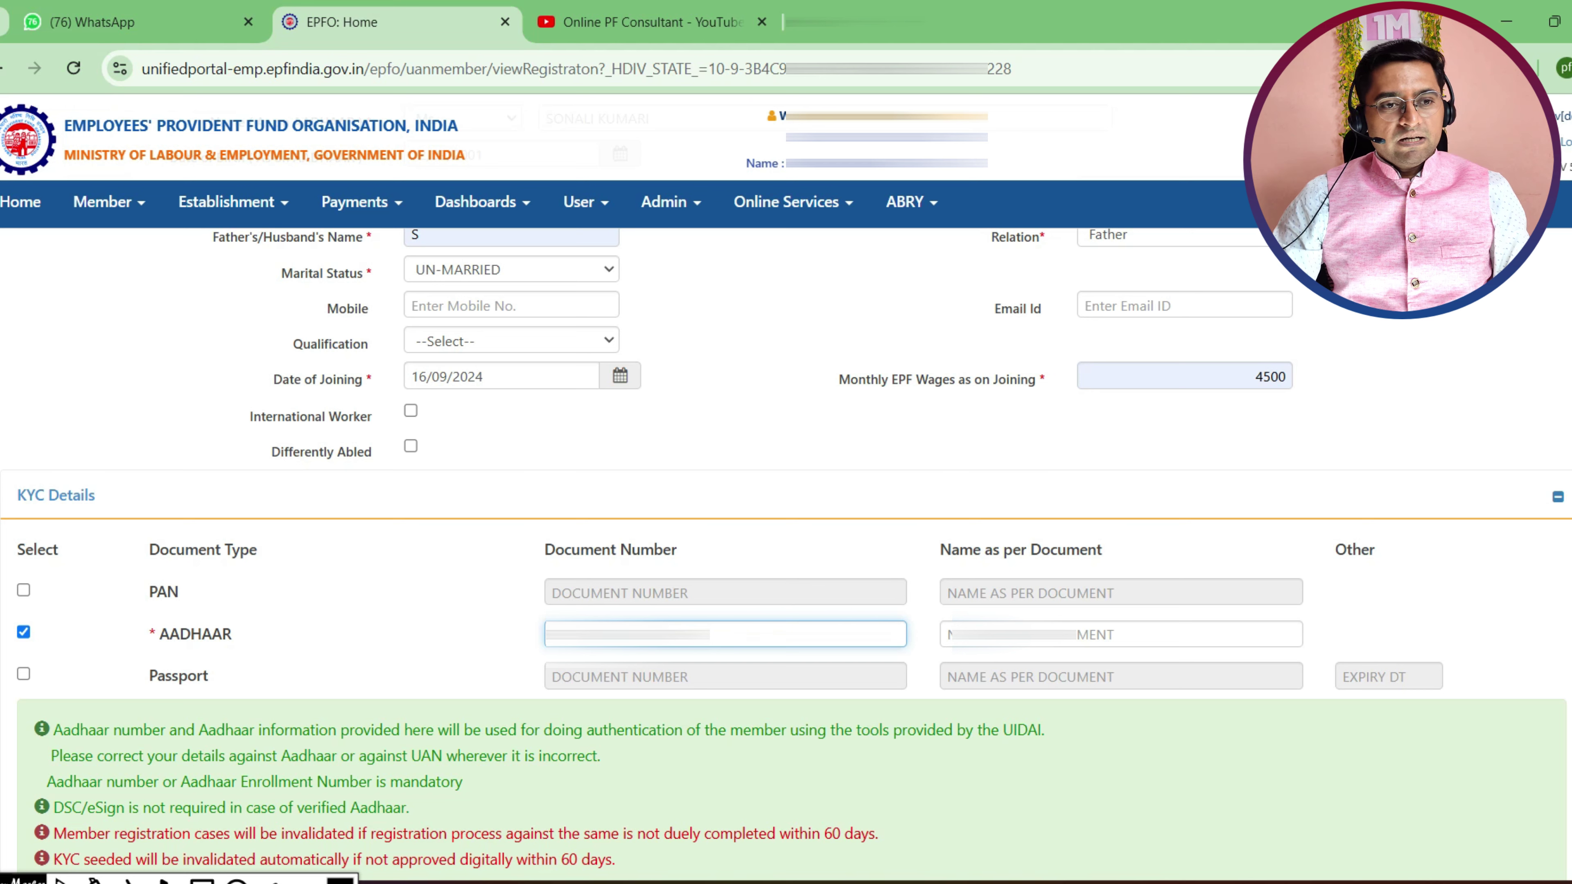
{"action": "left_click", "coordinate": [1079, 635]}
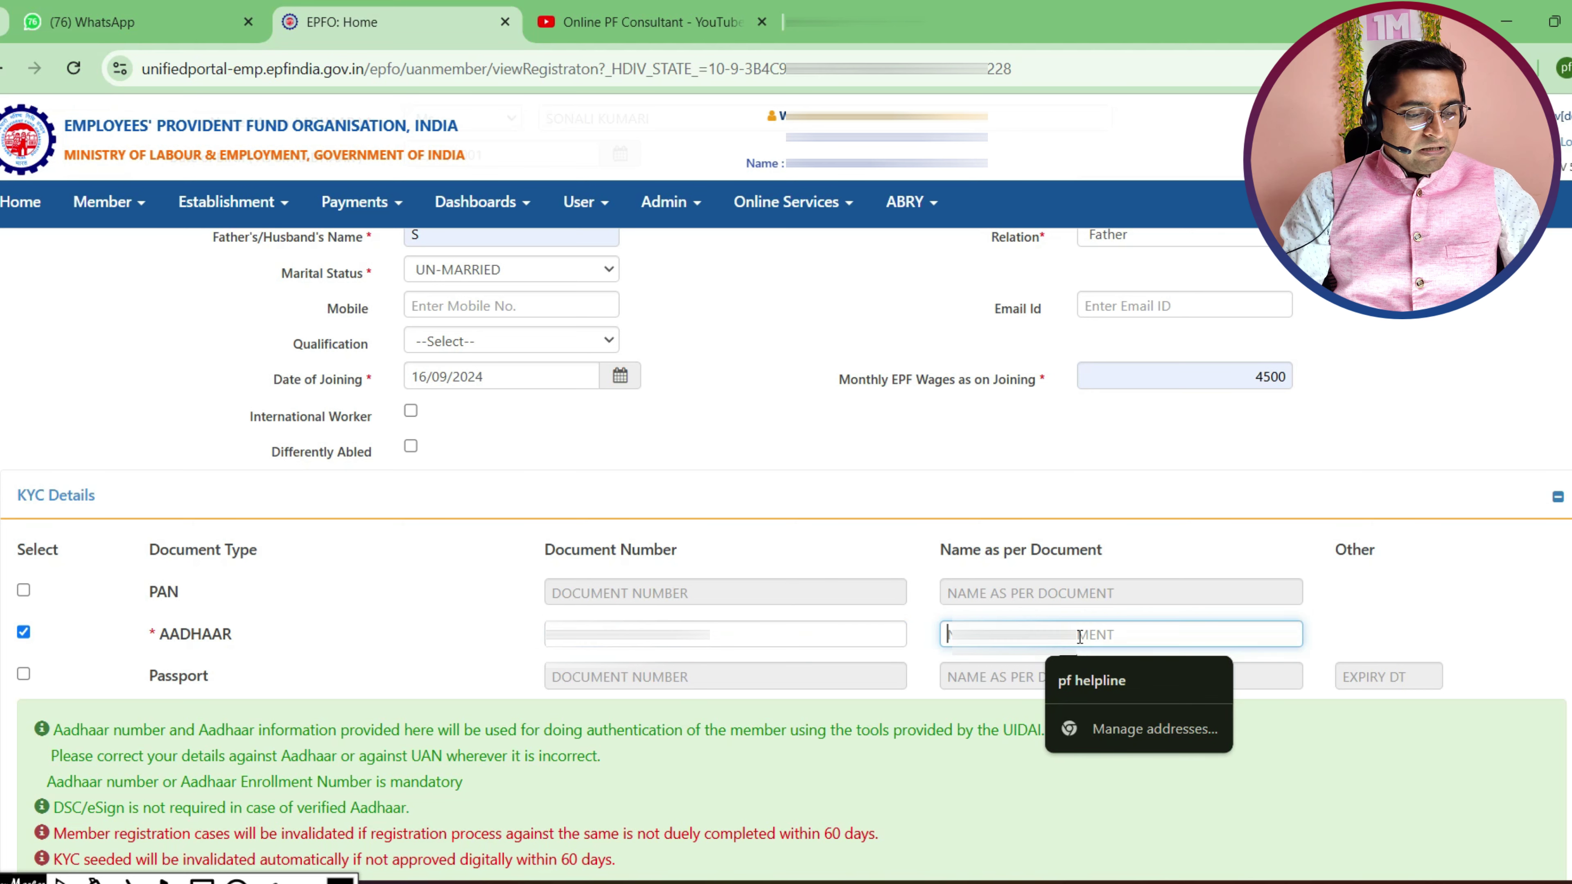
{"action": "type", "text": "SO"}
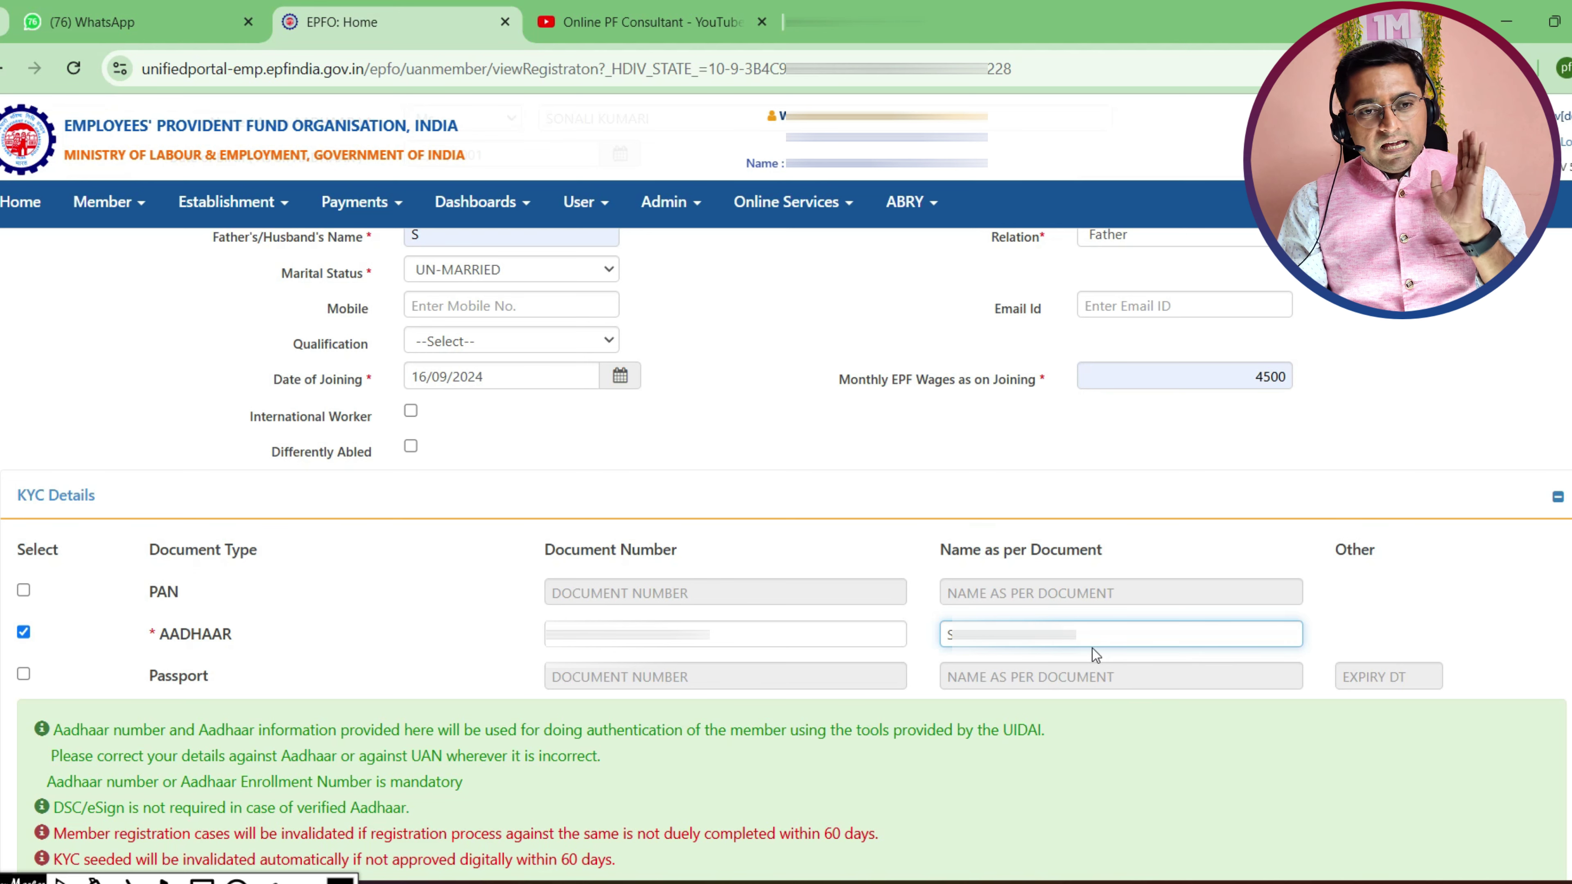
- Accept the declaration of the member's consent to share Aadhaar with EPFO and try to save the registration
{"action": "scroll", "coordinate": [1091, 649], "scroll_direction": "down", "scroll_amount": 5}
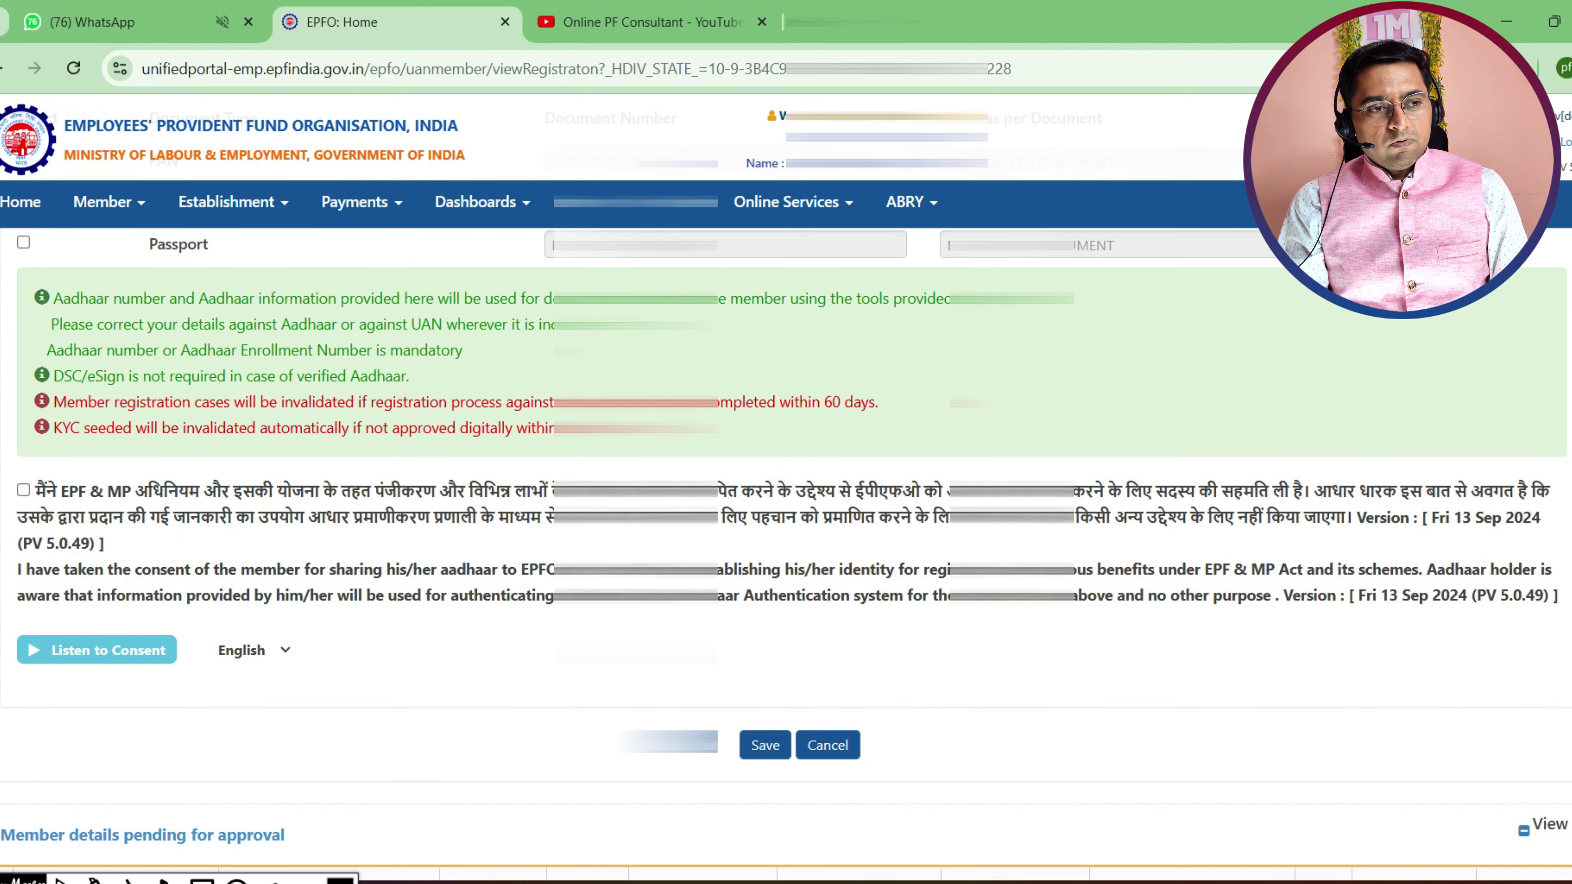
{"action": "left_click", "coordinate": [24, 490]}
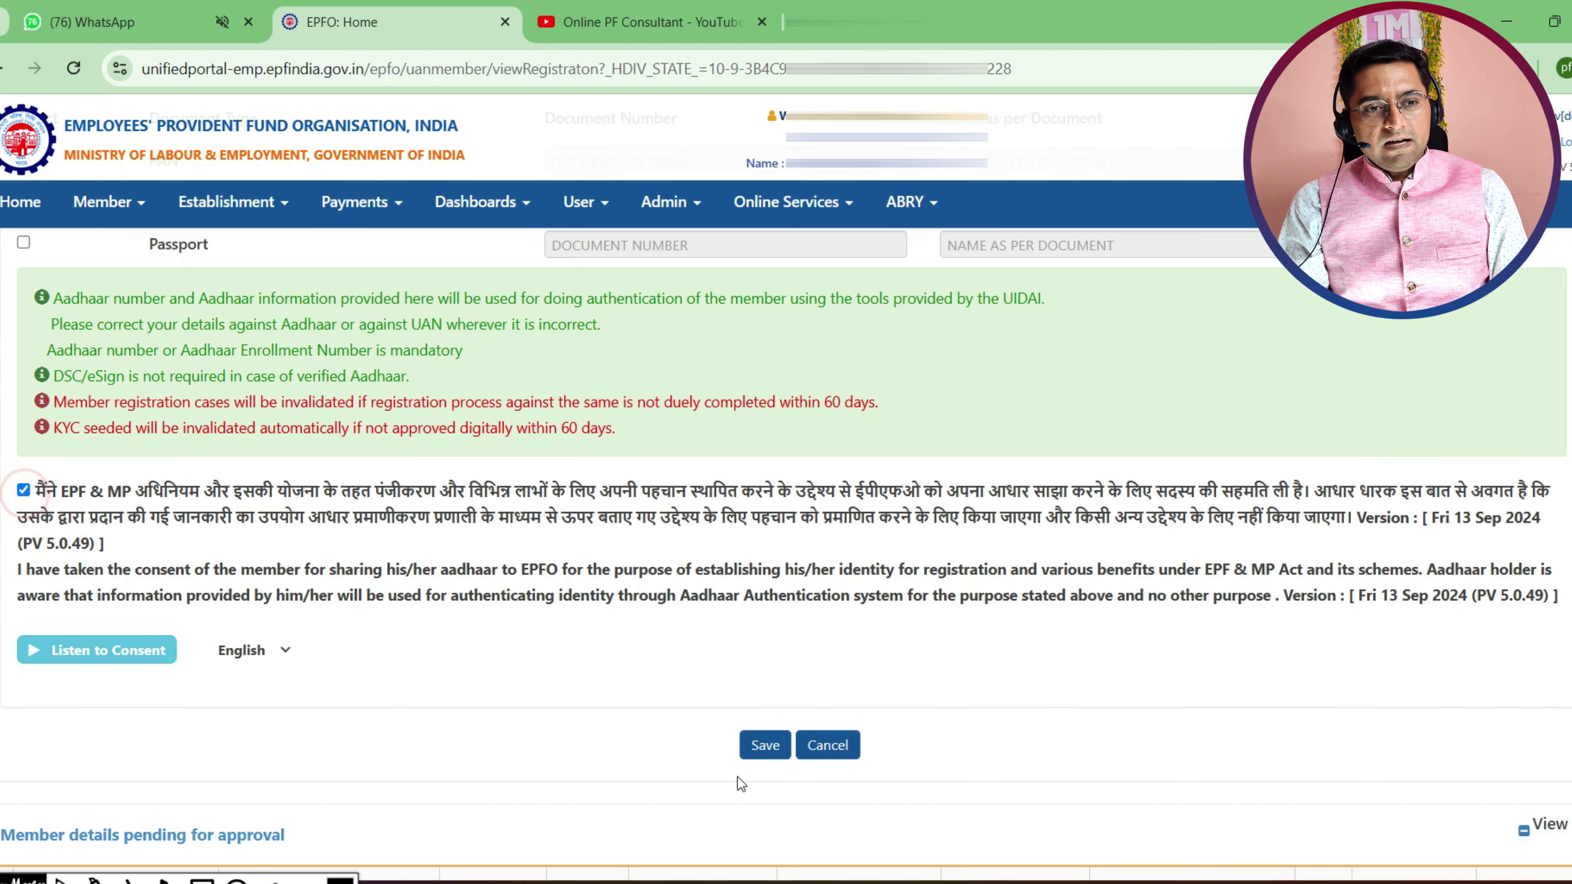
{"action": "left_click", "coordinate": [765, 745]}
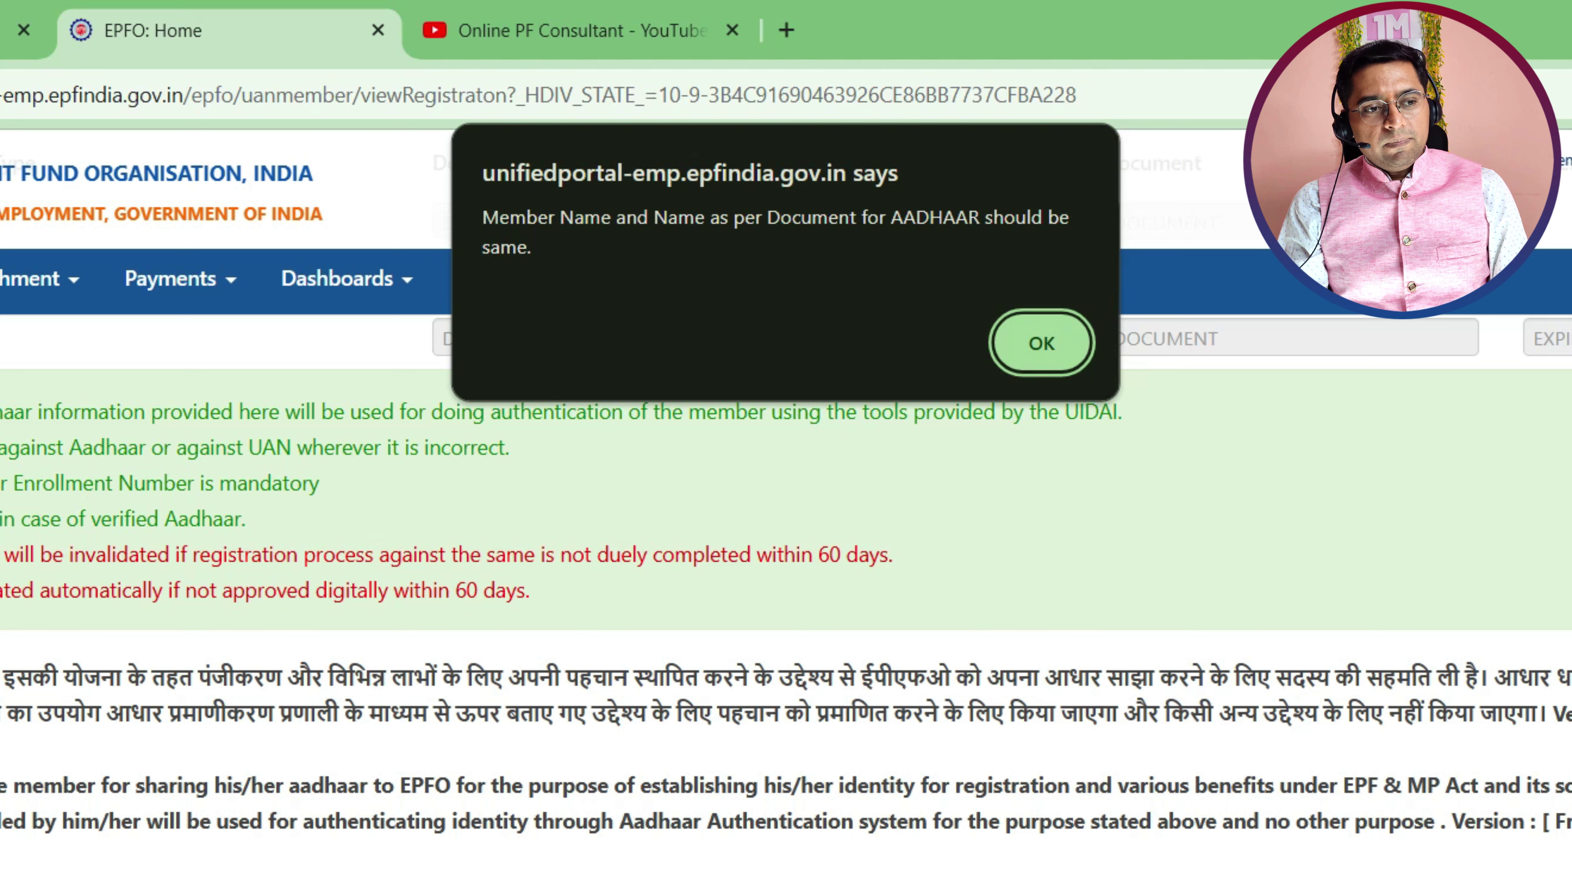
- Underline the wording of the AADHAAR name alert and draw an arrow pointing to it
{"action": "left_click_drag", "start_coordinate": [575, 248], "coordinate": [933, 250]}
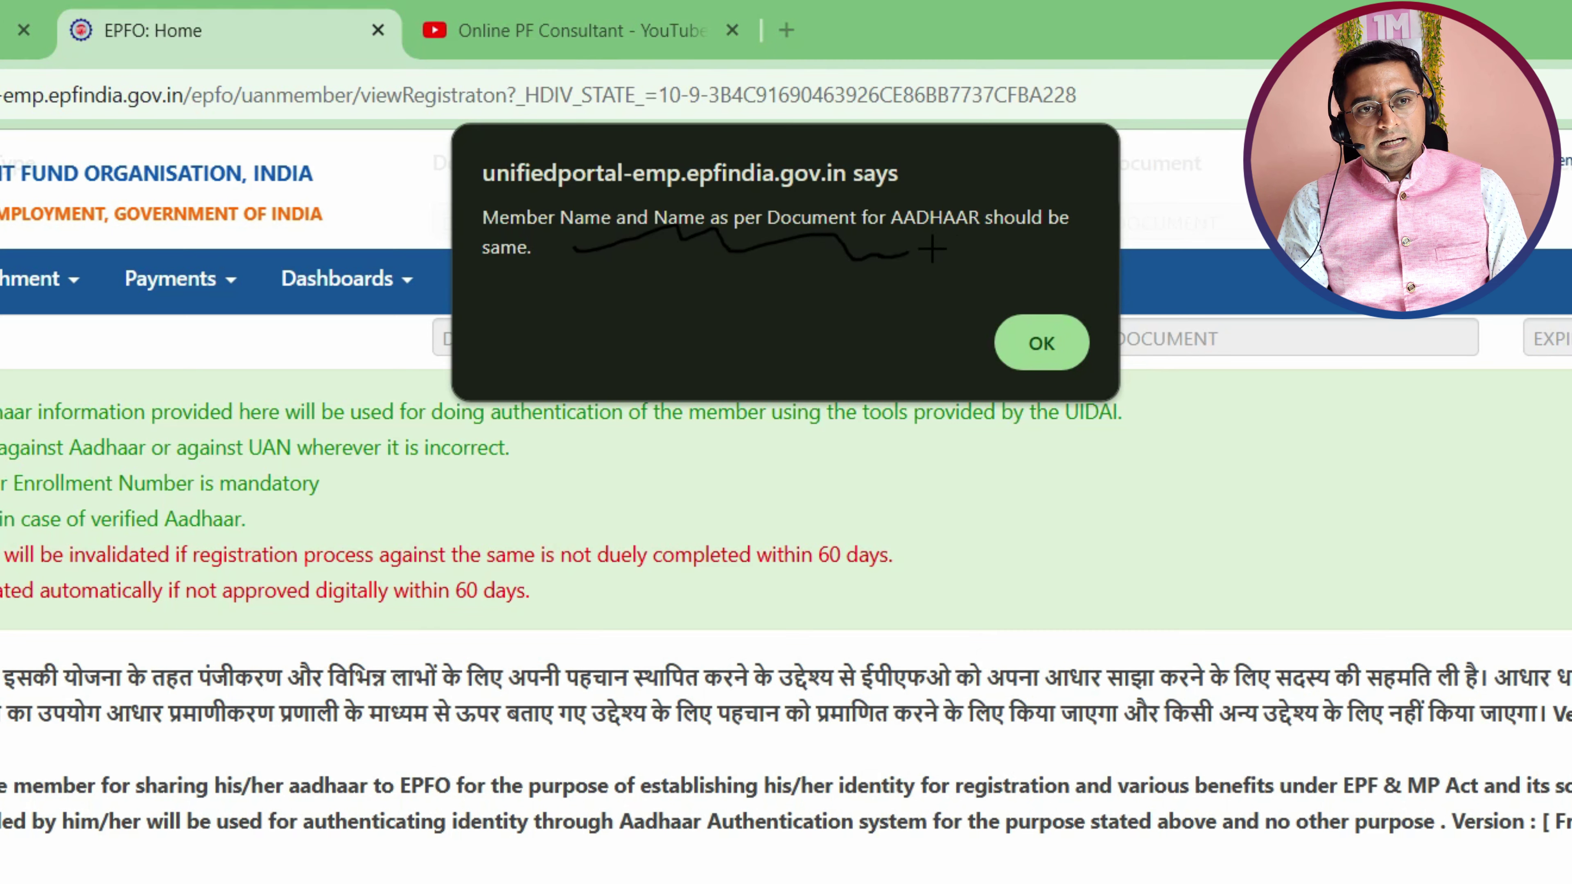
{"action": "mouse_move", "coordinate": [221, 339]}
{"action": "left_mouse_down"}
{"action": "mouse_move", "coordinate": [406, 247]}
{"action": "mouse_move", "coordinate": [407, 324]}
{"action": "left_mouse_up"}
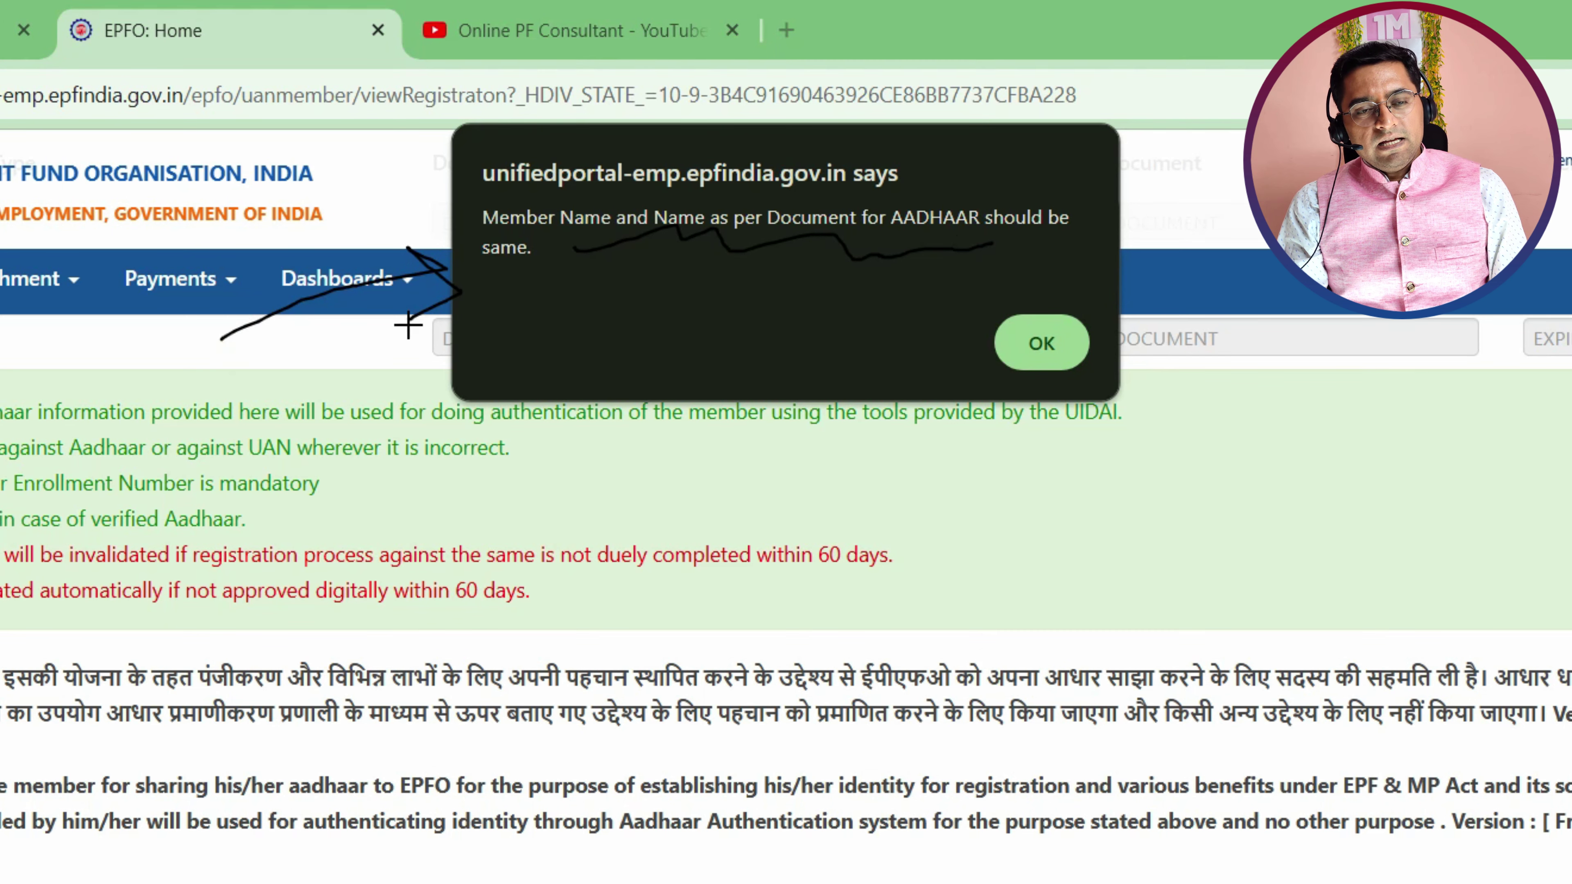
{"action": "left_click", "coordinate": [1083, 334]}
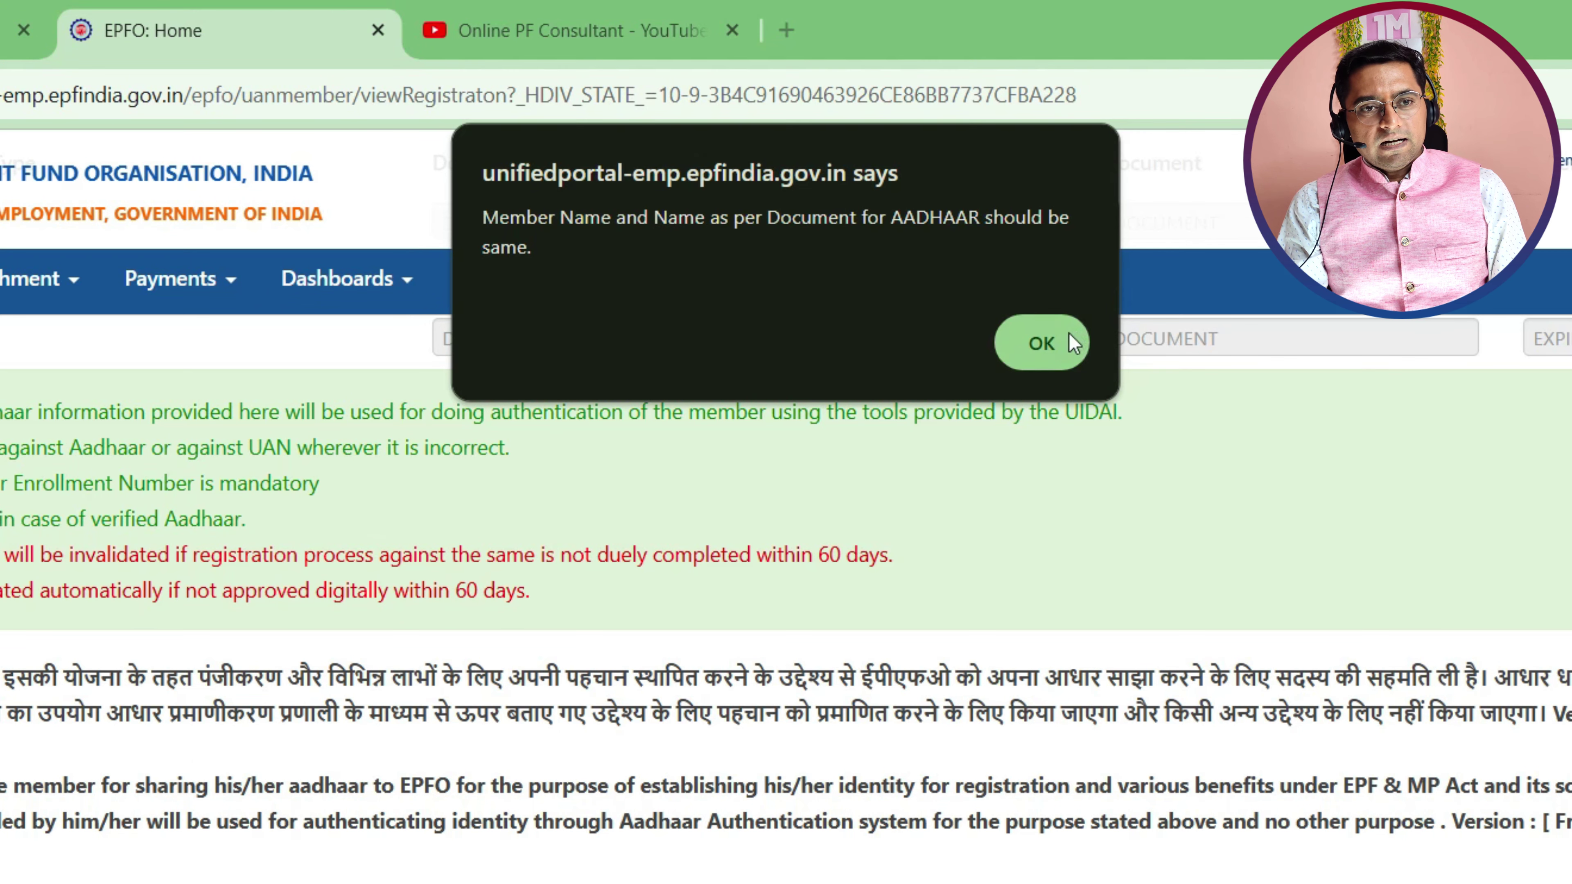
- Dismiss the alert and correct the AADHAAR name as per document to match the member name
{"action": "left_click", "coordinate": [1059, 342]}
{"action": "scroll", "coordinate": [1193, 428], "scroll_direction": "up", "scroll_amount": 5}
{"action": "left_click", "coordinate": [1196, 575]}
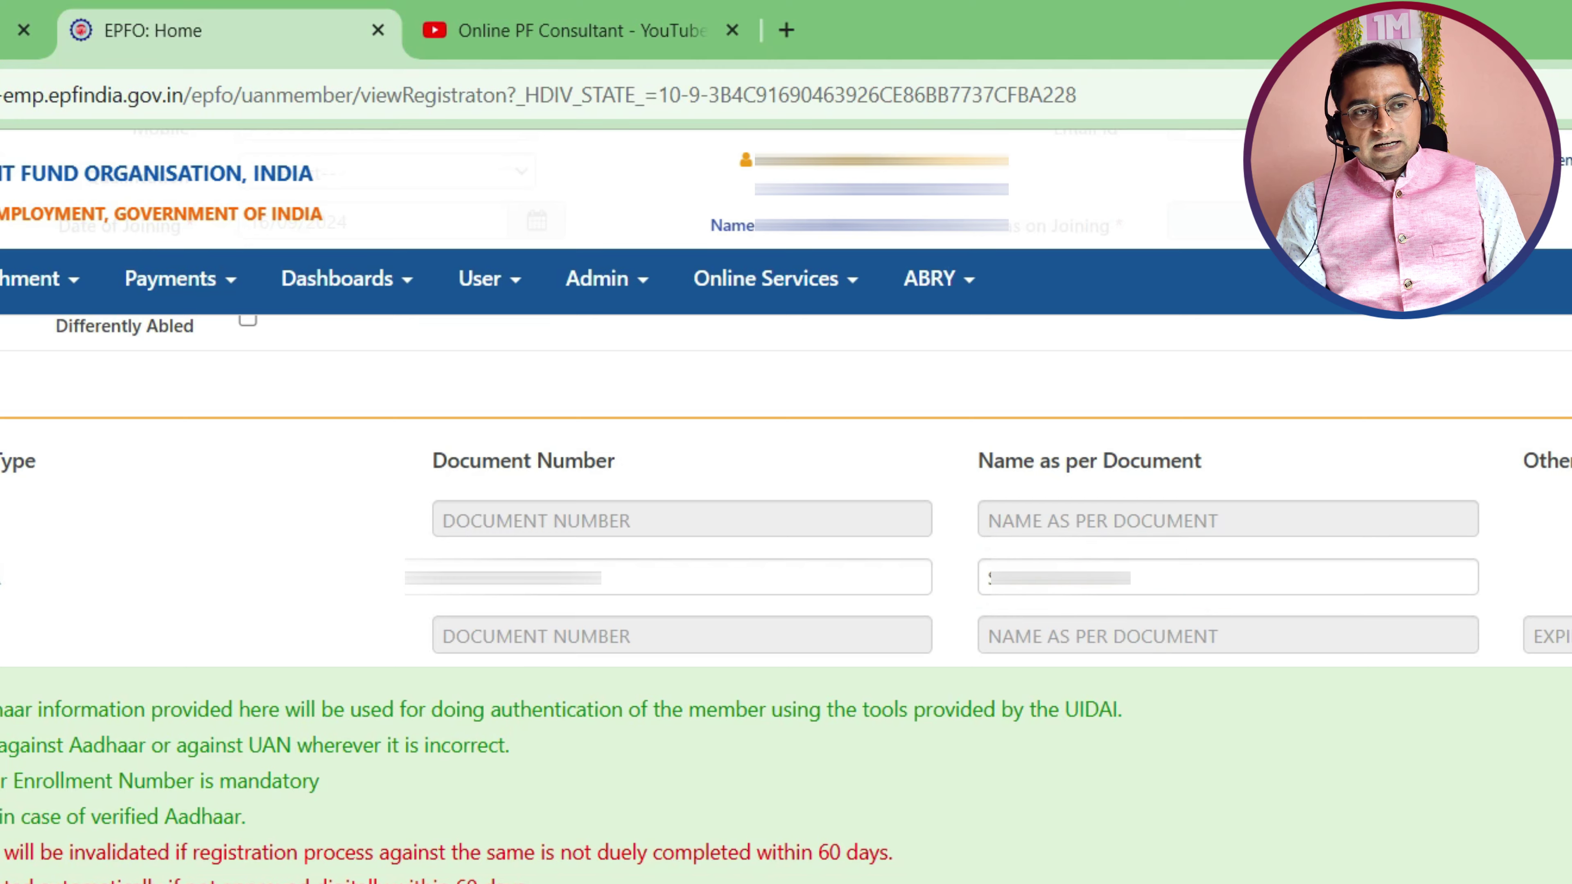
- Save the member detail, mark the save prompt with an arrow, and accept the prompts
{"action": "scroll", "coordinate": [786, 557], "scroll_direction": "down", "scroll_amount": 5}
{"action": "left_click", "coordinate": [739, 732]}
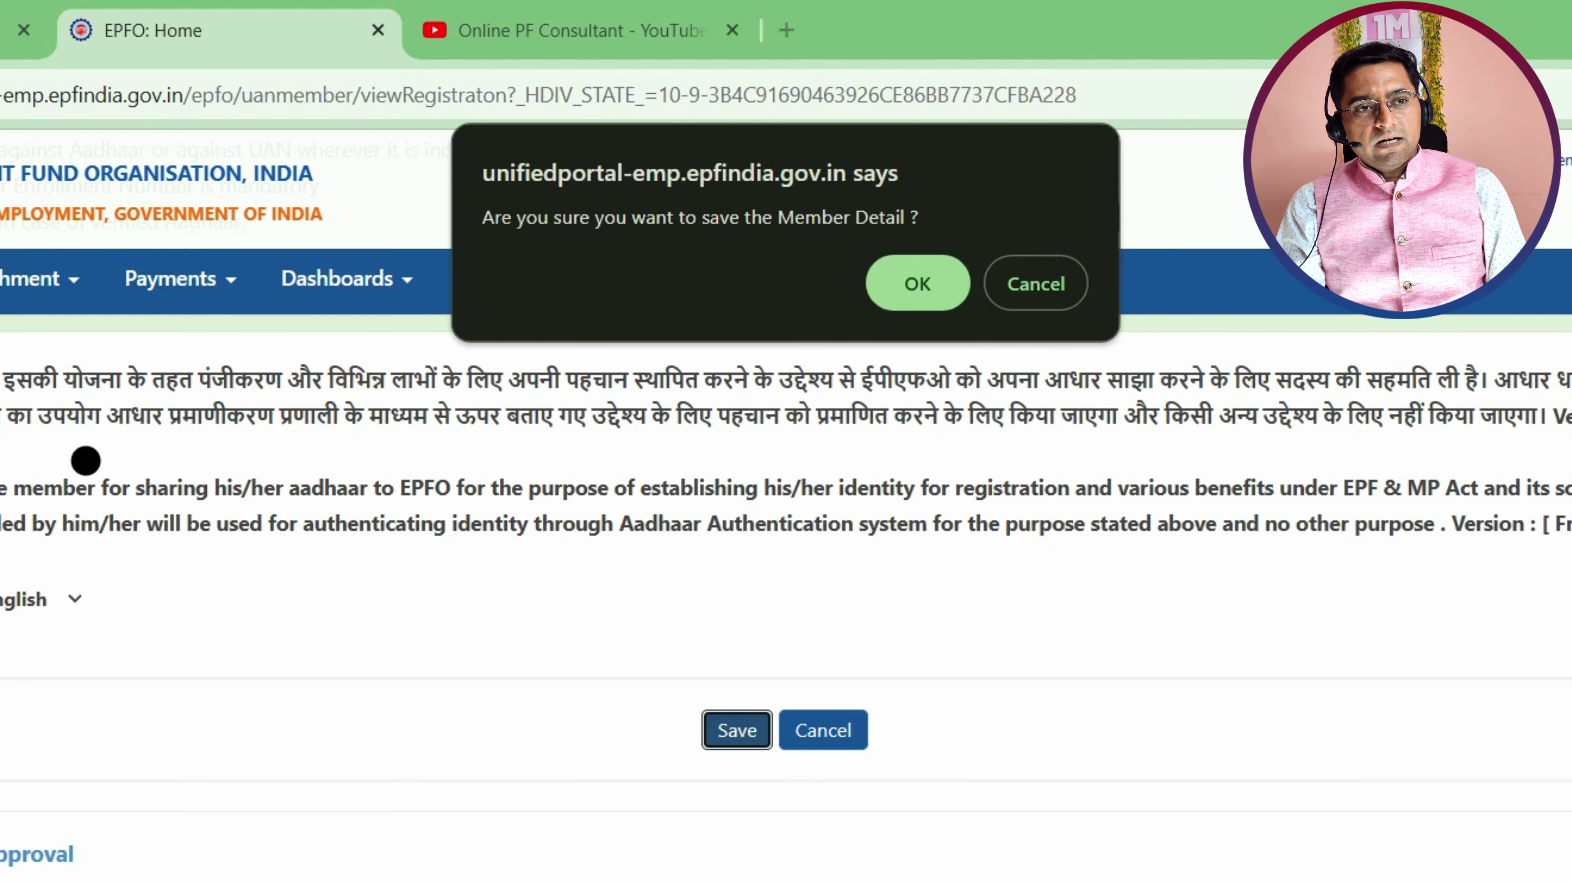
{"action": "mouse_move", "coordinate": [85, 461]}
{"action": "left_mouse_down"}
{"action": "mouse_move", "coordinate": [346, 294]}
{"action": "mouse_move", "coordinate": [381, 229]}
{"action": "mouse_move", "coordinate": [427, 303]}
{"action": "mouse_move", "coordinate": [393, 354]}
{"action": "left_mouse_up"}
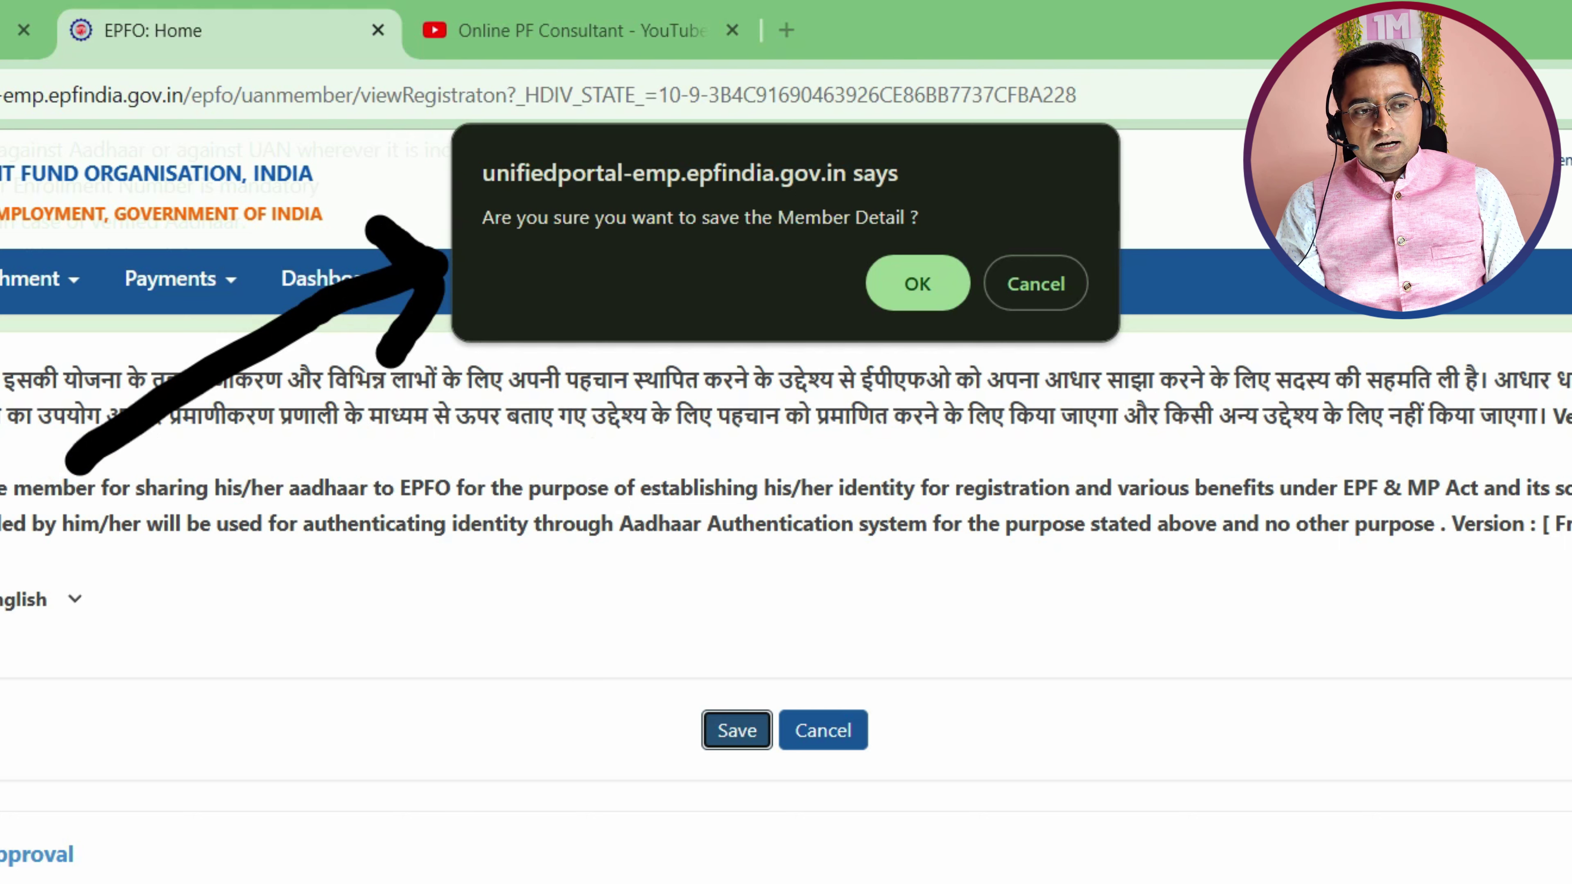
{"action": "key", "text": "Escape"}
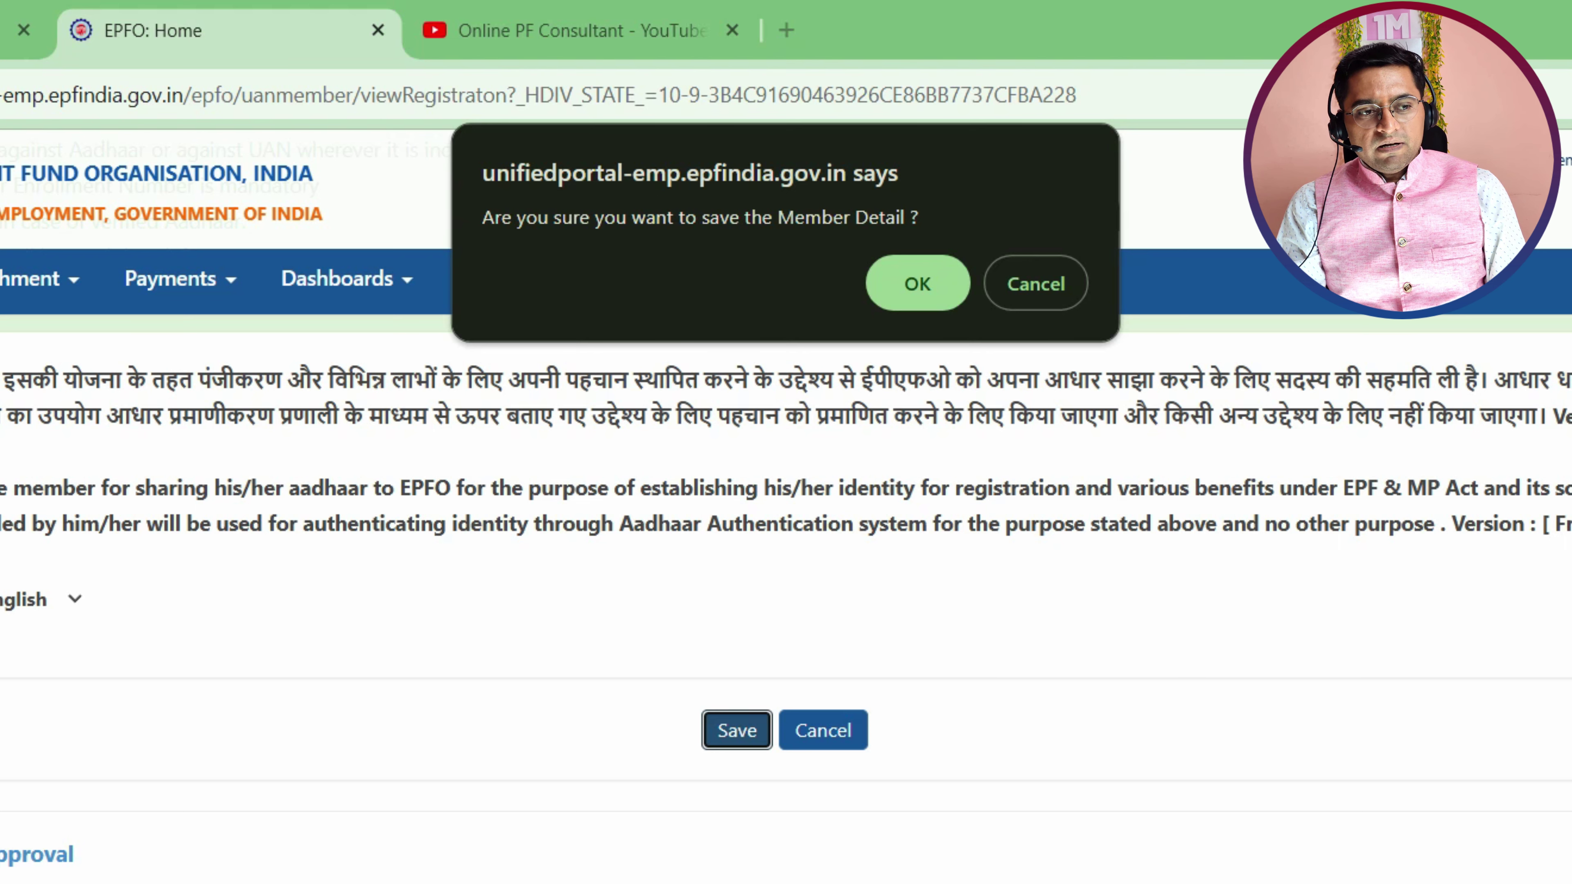
{"action": "left_click", "coordinate": [911, 286]}
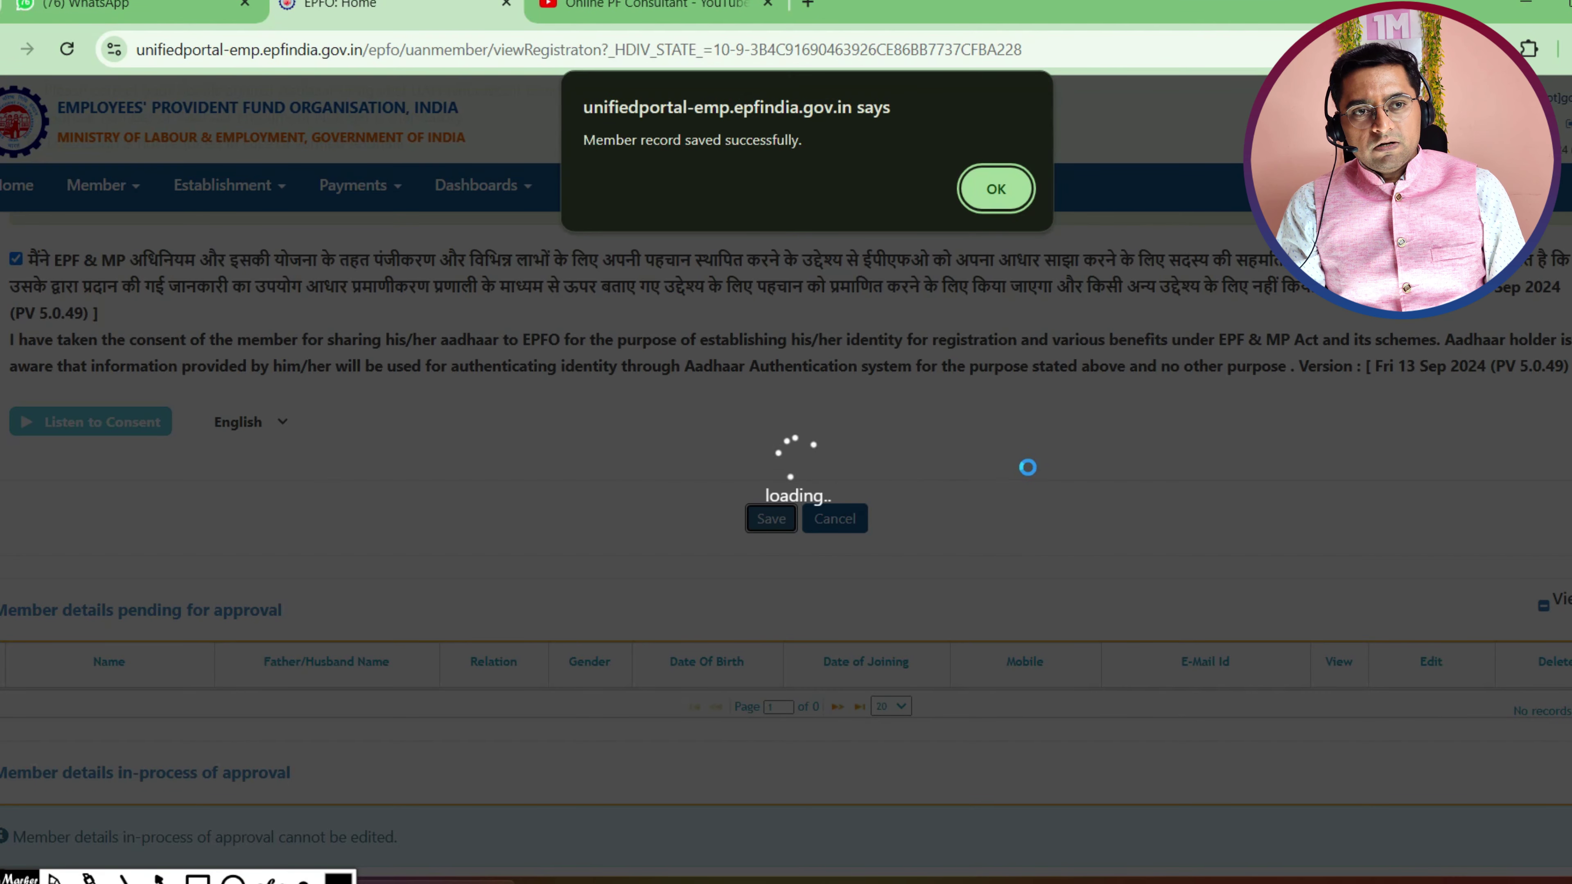
{"action": "left_click", "coordinate": [988, 186]}
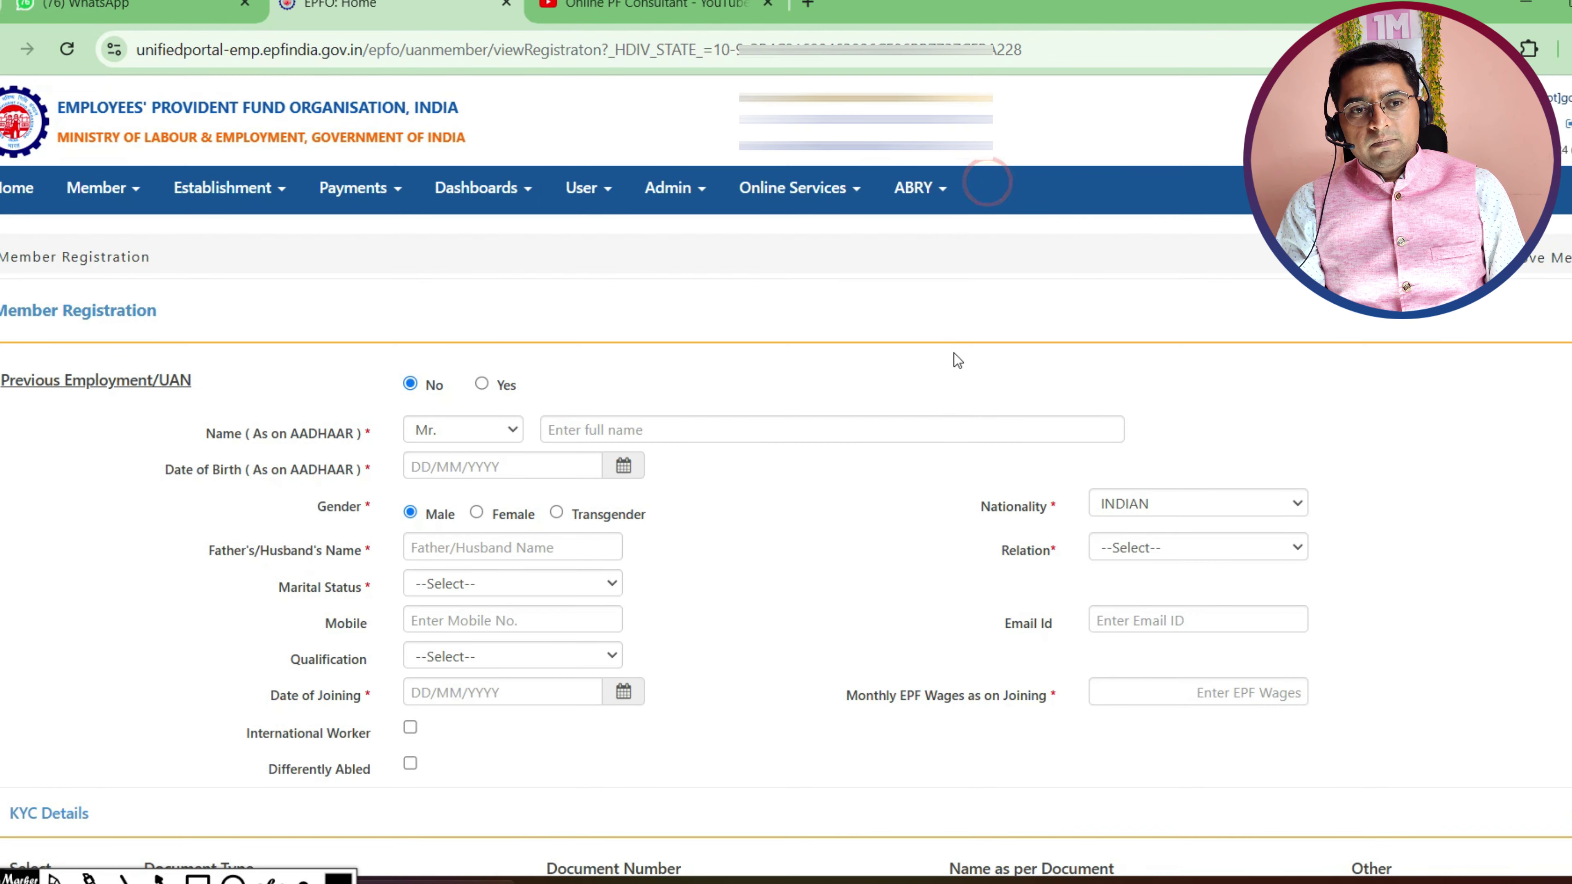
- Circle the new member's entry in the Member details pending for approval table
{"action": "scroll", "coordinate": [954, 353], "scroll_direction": "down", "scroll_amount": 10}
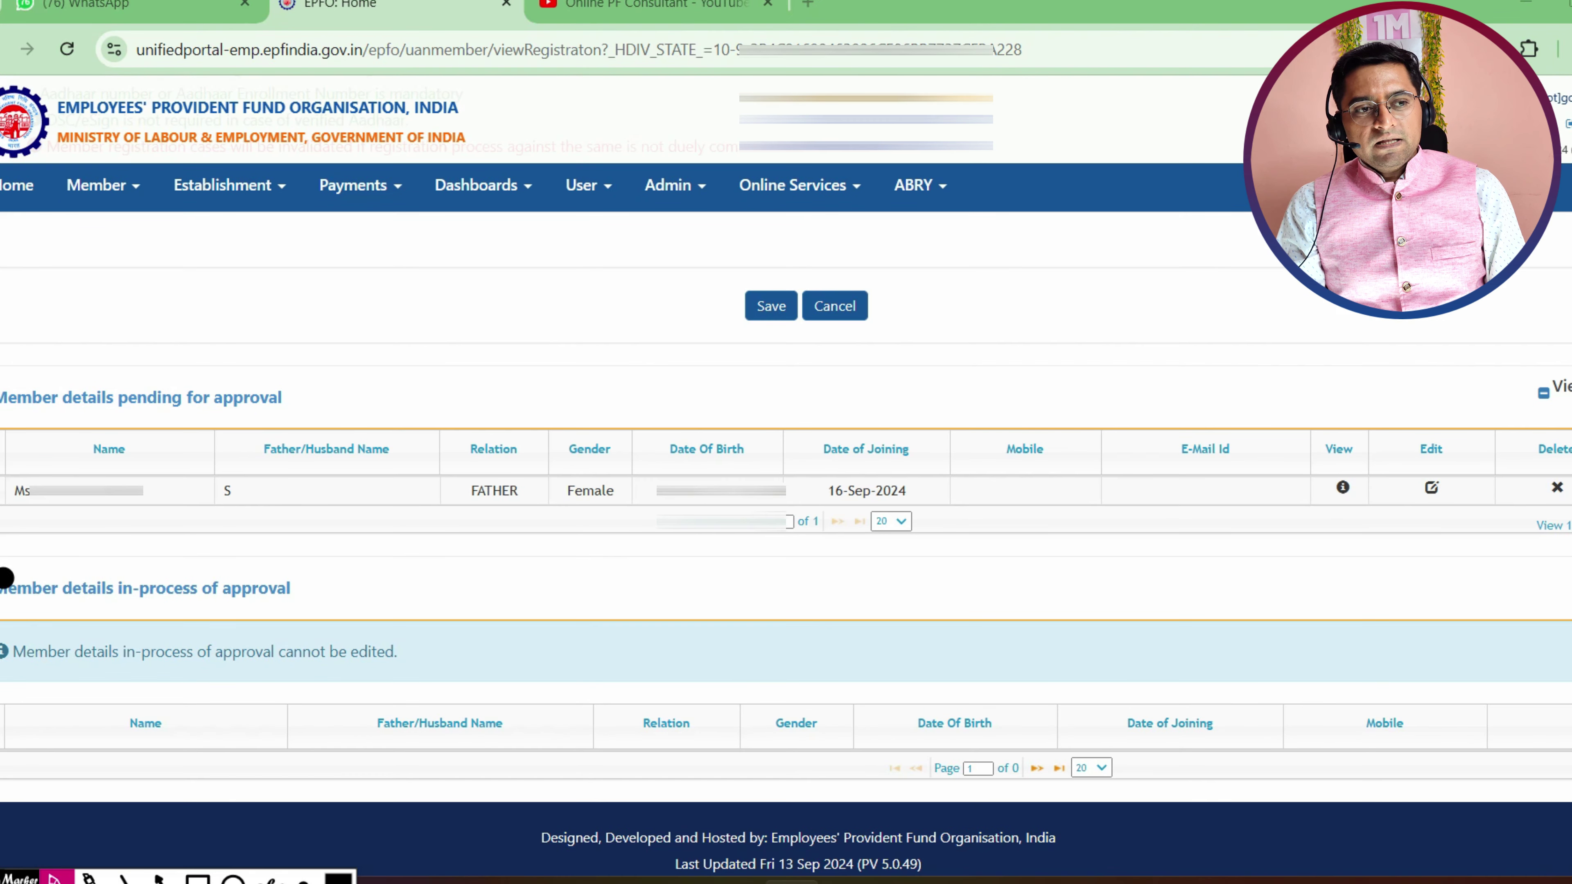
{"action": "mouse_move", "coordinate": [3, 540]}
{"action": "left_mouse_down"}
{"action": "mouse_move", "coordinate": [845, 566]}
{"action": "mouse_move", "coordinate": [1544, 509]}
{"action": "left_mouse_up"}
{"action": "mouse_move", "coordinate": [1568, 396]}
{"action": "left_mouse_down"}
{"action": "mouse_move", "coordinate": [1315, 372]}
{"action": "mouse_move", "coordinate": [77, 372]}
{"action": "mouse_move", "coordinate": [3, 428]}
{"action": "left_mouse_up"}
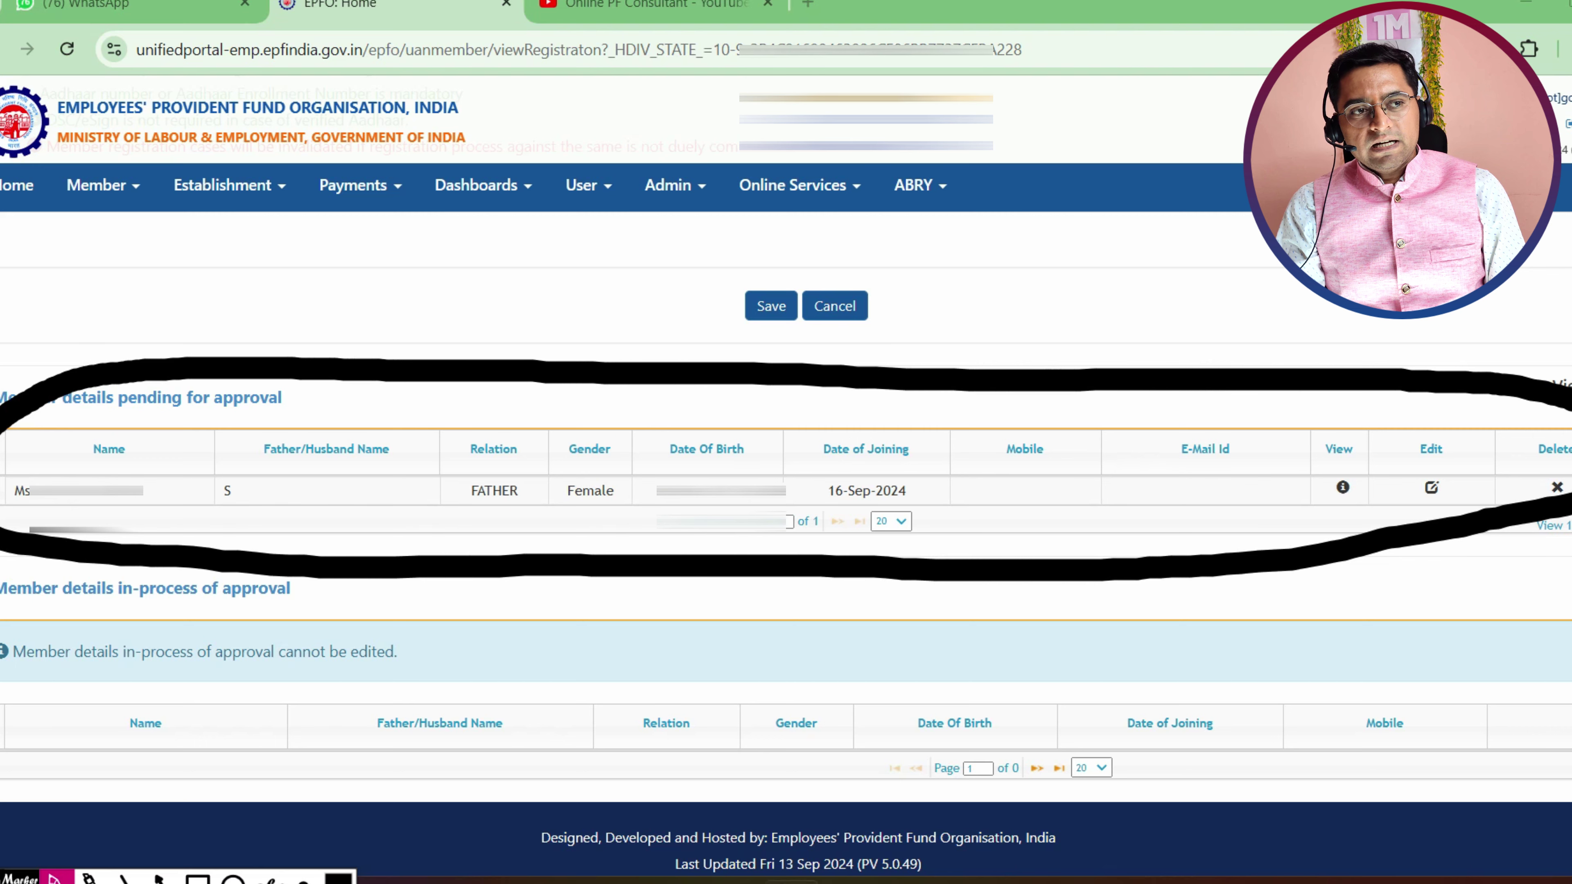
- Open the member approvals page and temporarily mark the pending Individual Registration entry and its Approve/Reject options
{"action": "left_click", "coordinate": [126, 183]}
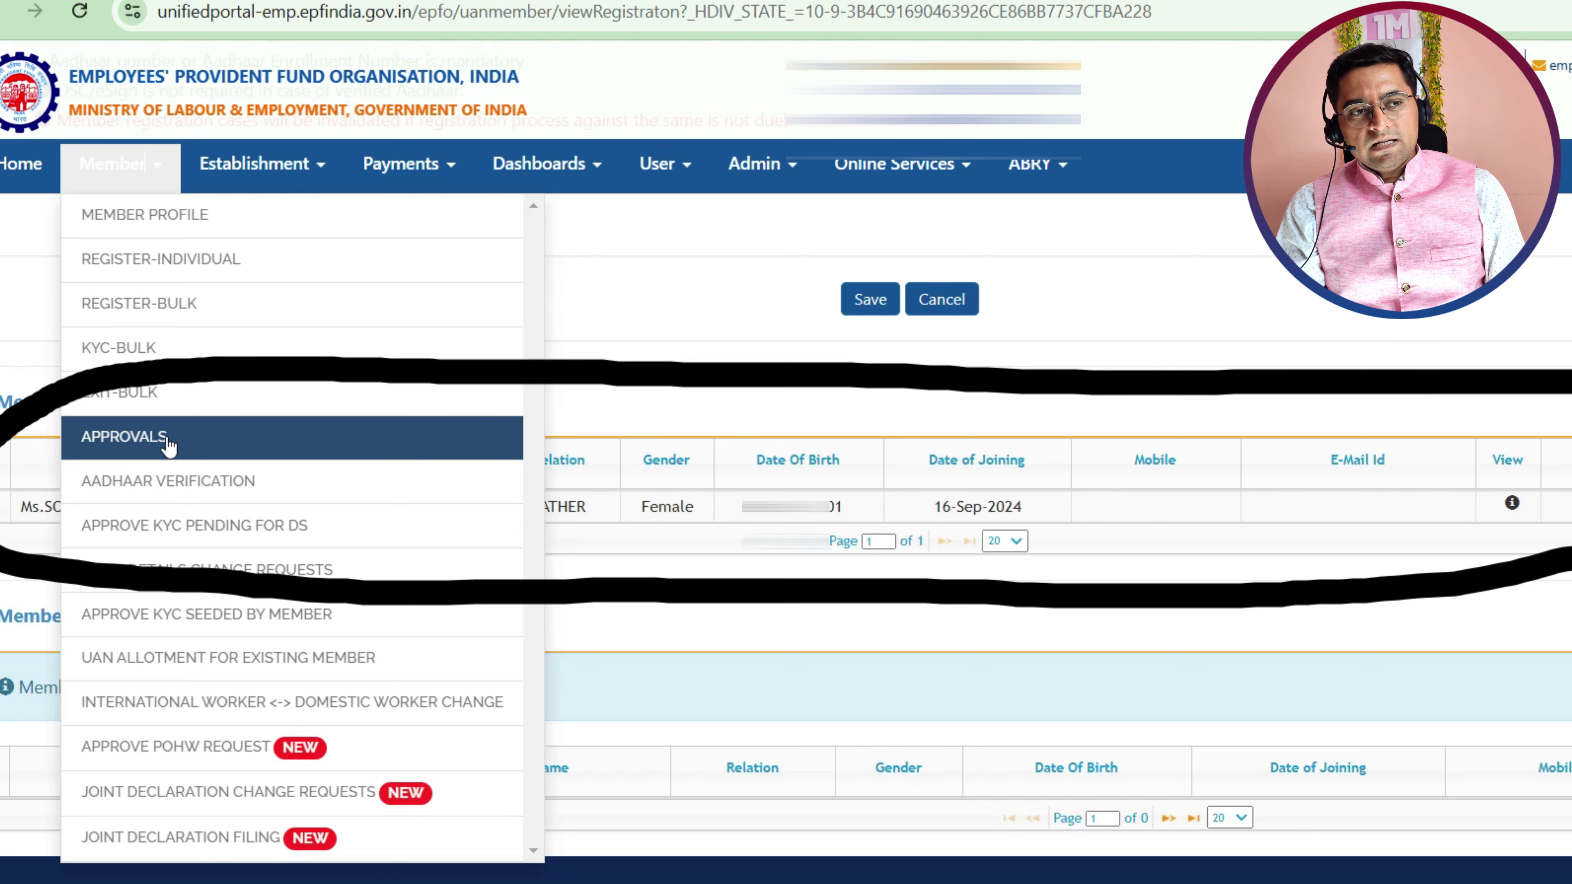
{"action": "left_click", "coordinate": [143, 437]}
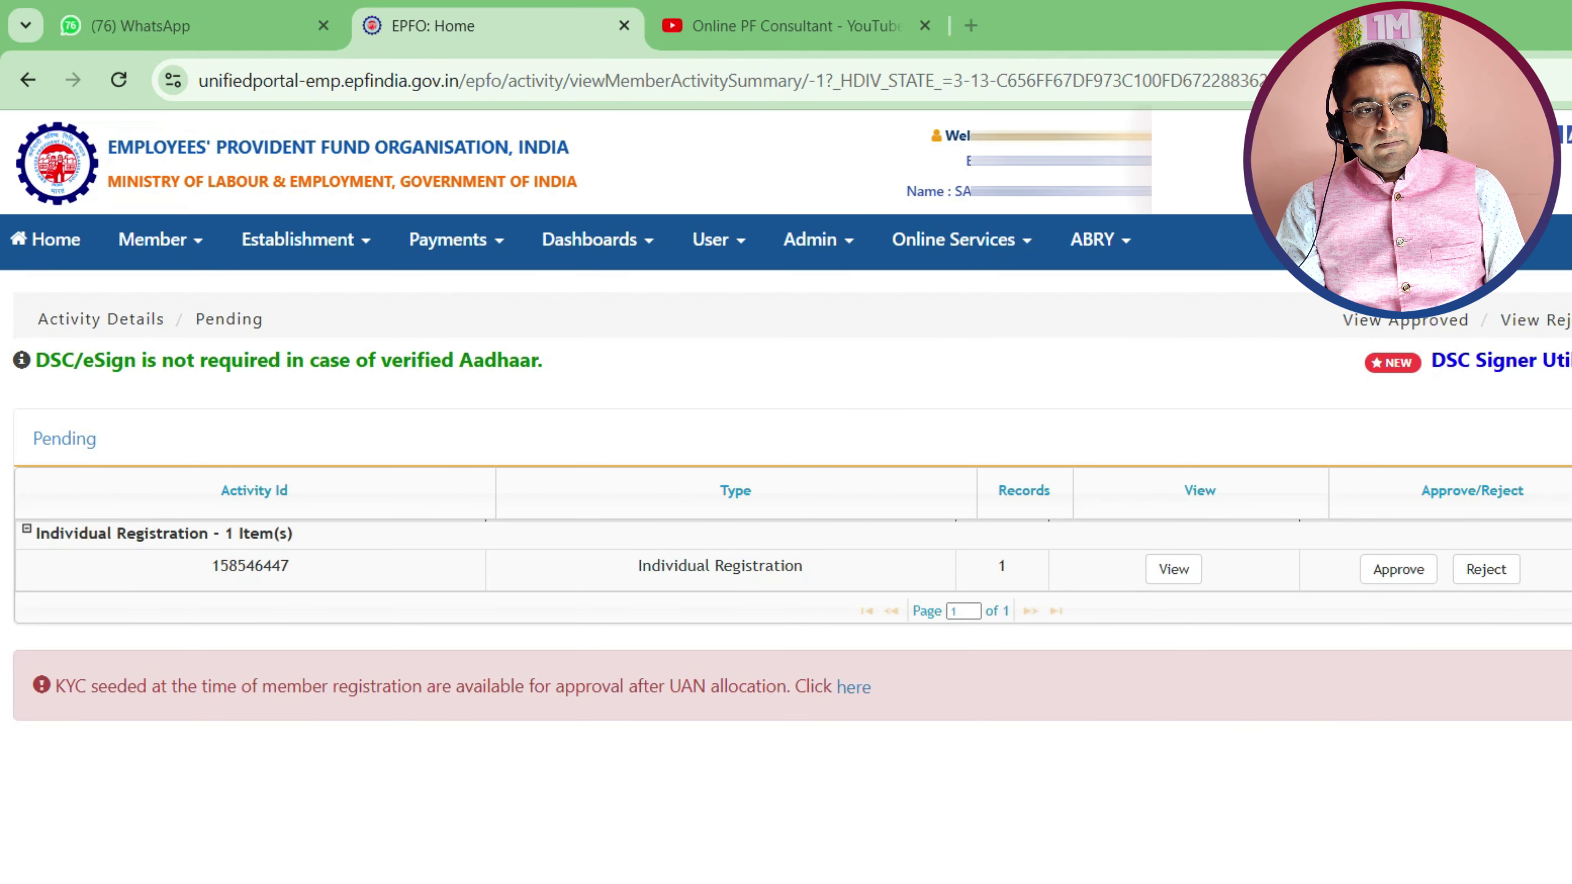
{"action": "mouse_move", "coordinate": [359, 589]}
{"action": "left_mouse_down"}
{"action": "mouse_move", "coordinate": [450, 750]}
{"action": "mouse_move", "coordinate": [361, 567]}
{"action": "mouse_move", "coordinate": [337, 573]}
{"action": "mouse_move", "coordinate": [312, 665]}
{"action": "left_mouse_up"}
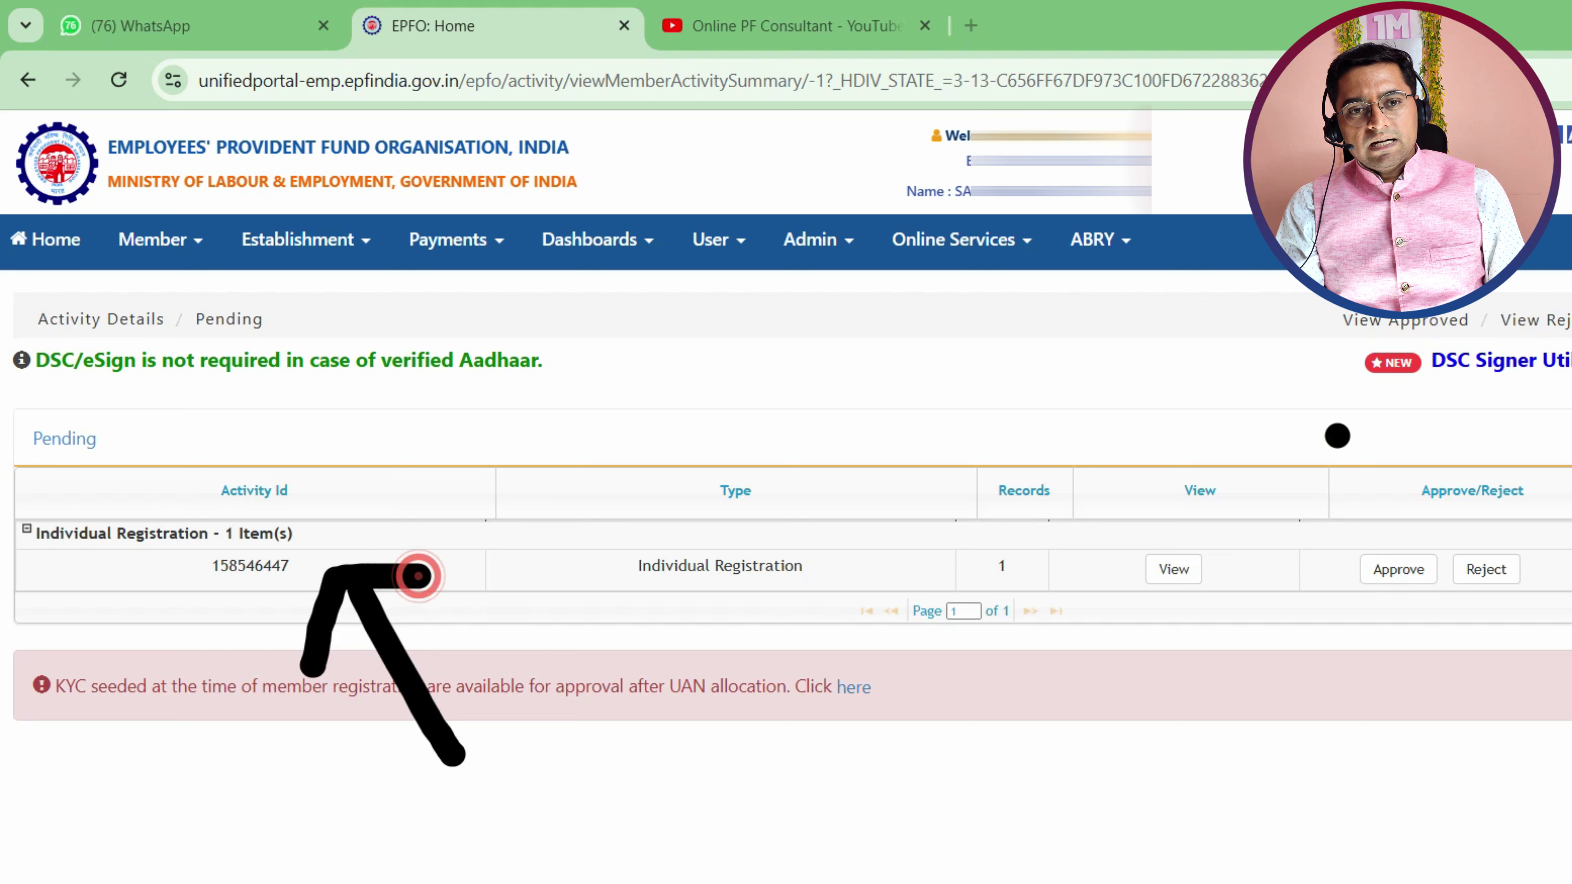
{"action": "mouse_move", "coordinate": [1340, 426]}
{"action": "left_mouse_down"}
{"action": "mouse_move", "coordinate": [1359, 517]}
{"action": "mouse_move", "coordinate": [1375, 485]}
{"action": "left_mouse_up"}
{"action": "left_click_drag", "start_coordinate": [1462, 436], "coordinate": [1473, 539]}
{"action": "mouse_move", "coordinate": [1444, 490]}
{"action": "left_mouse_down"}
{"action": "mouse_move", "coordinate": [1451, 529]}
{"action": "mouse_move", "coordinate": [1496, 505]}
{"action": "left_mouse_up"}
{"action": "key", "text": "Escape"}
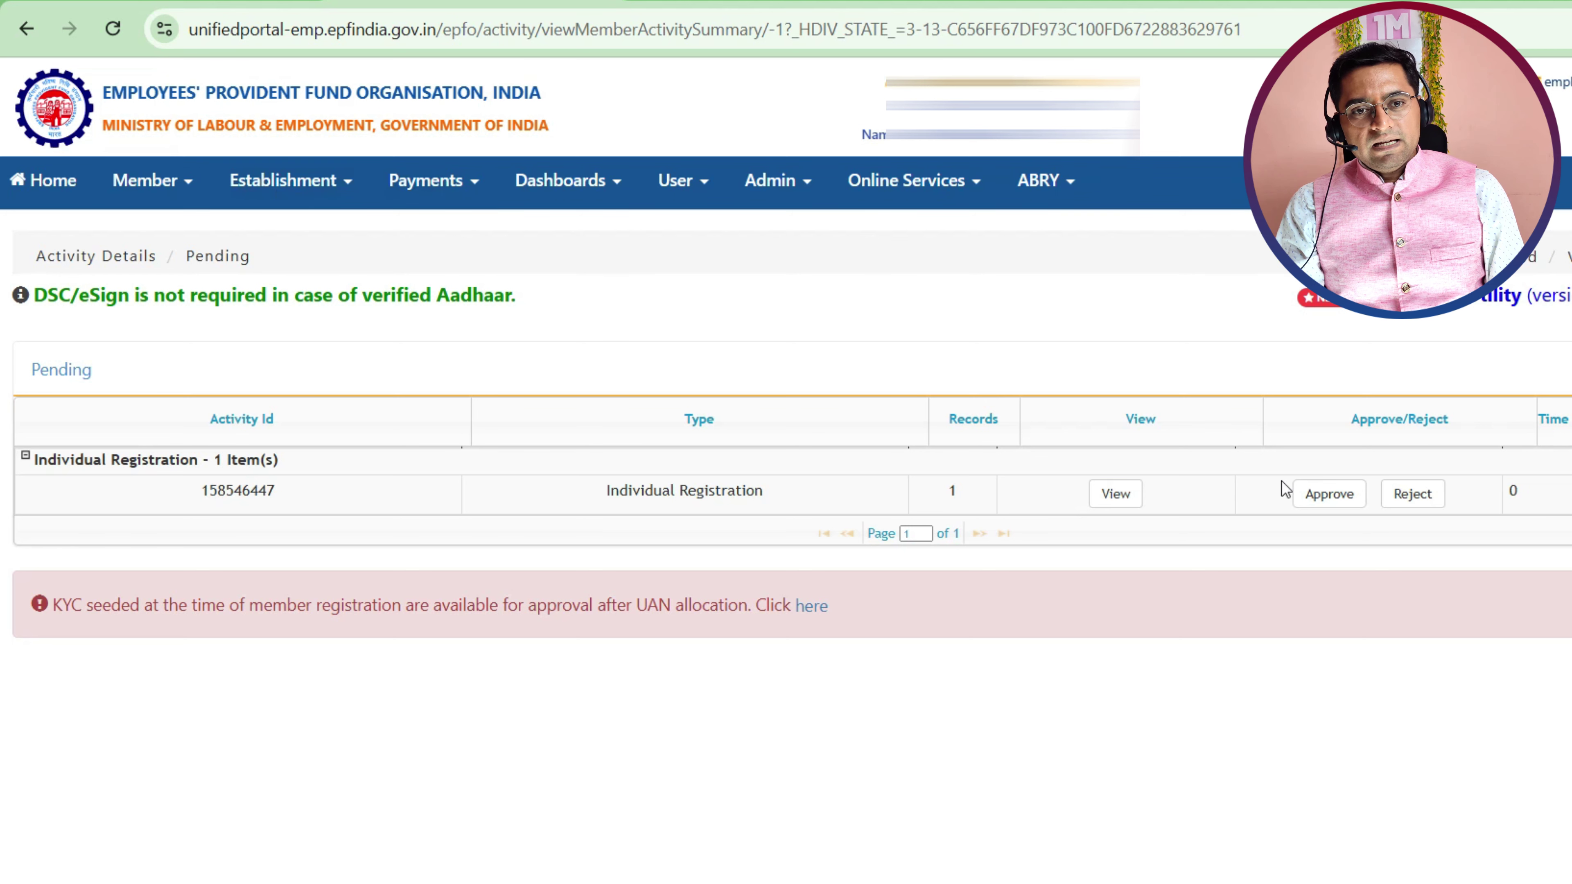
- Return to individual member registration and delete the member record that is pending for approval
{"action": "left_click", "coordinate": [175, 189]}
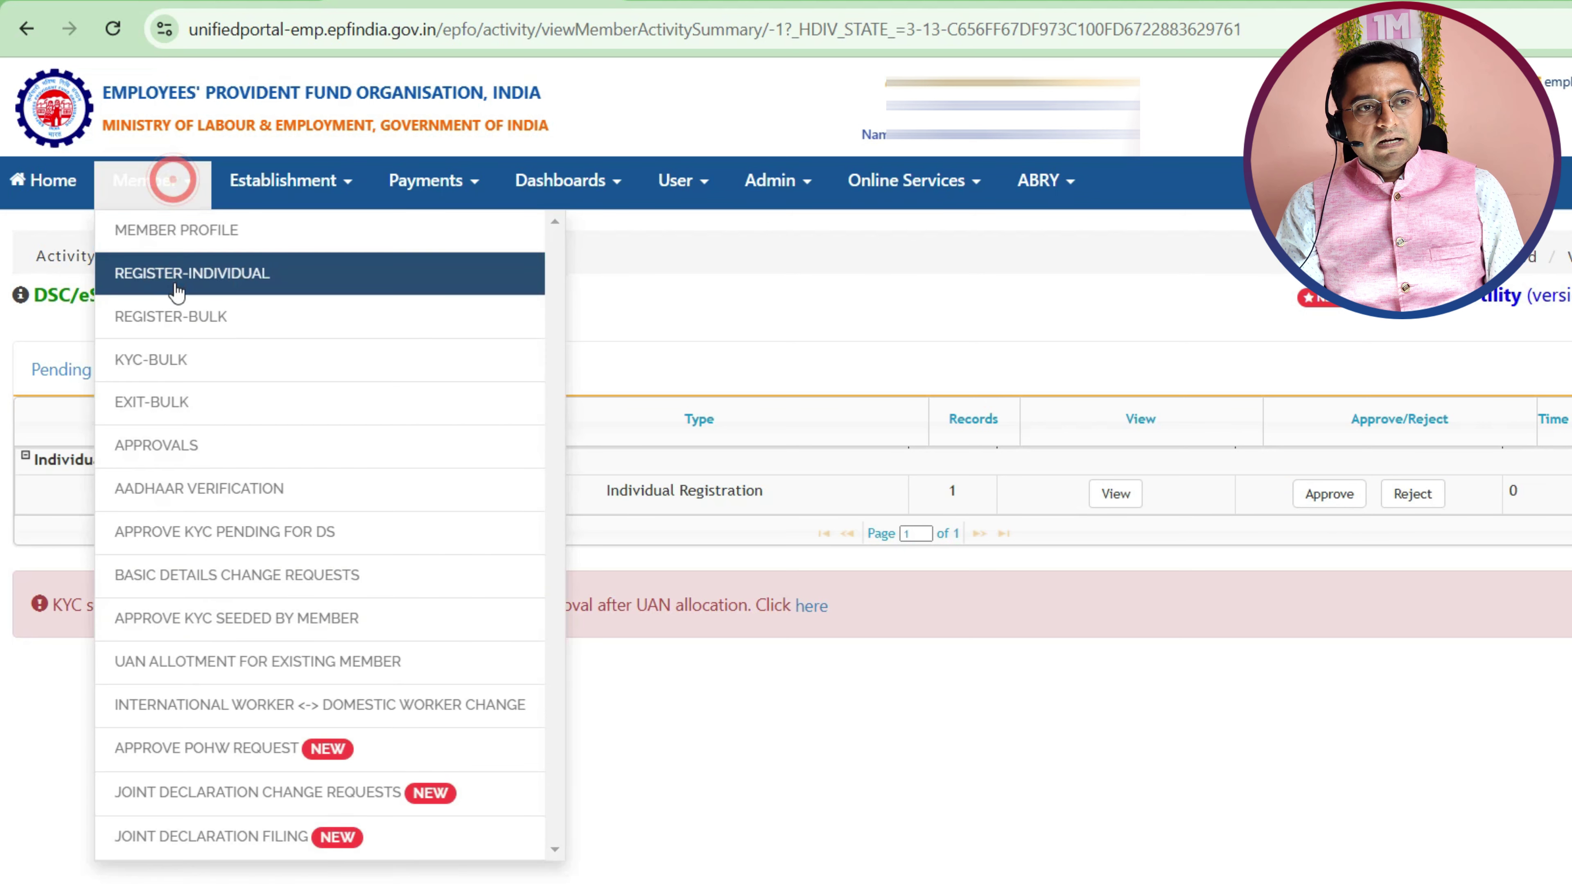
{"action": "left_click", "coordinate": [164, 272]}
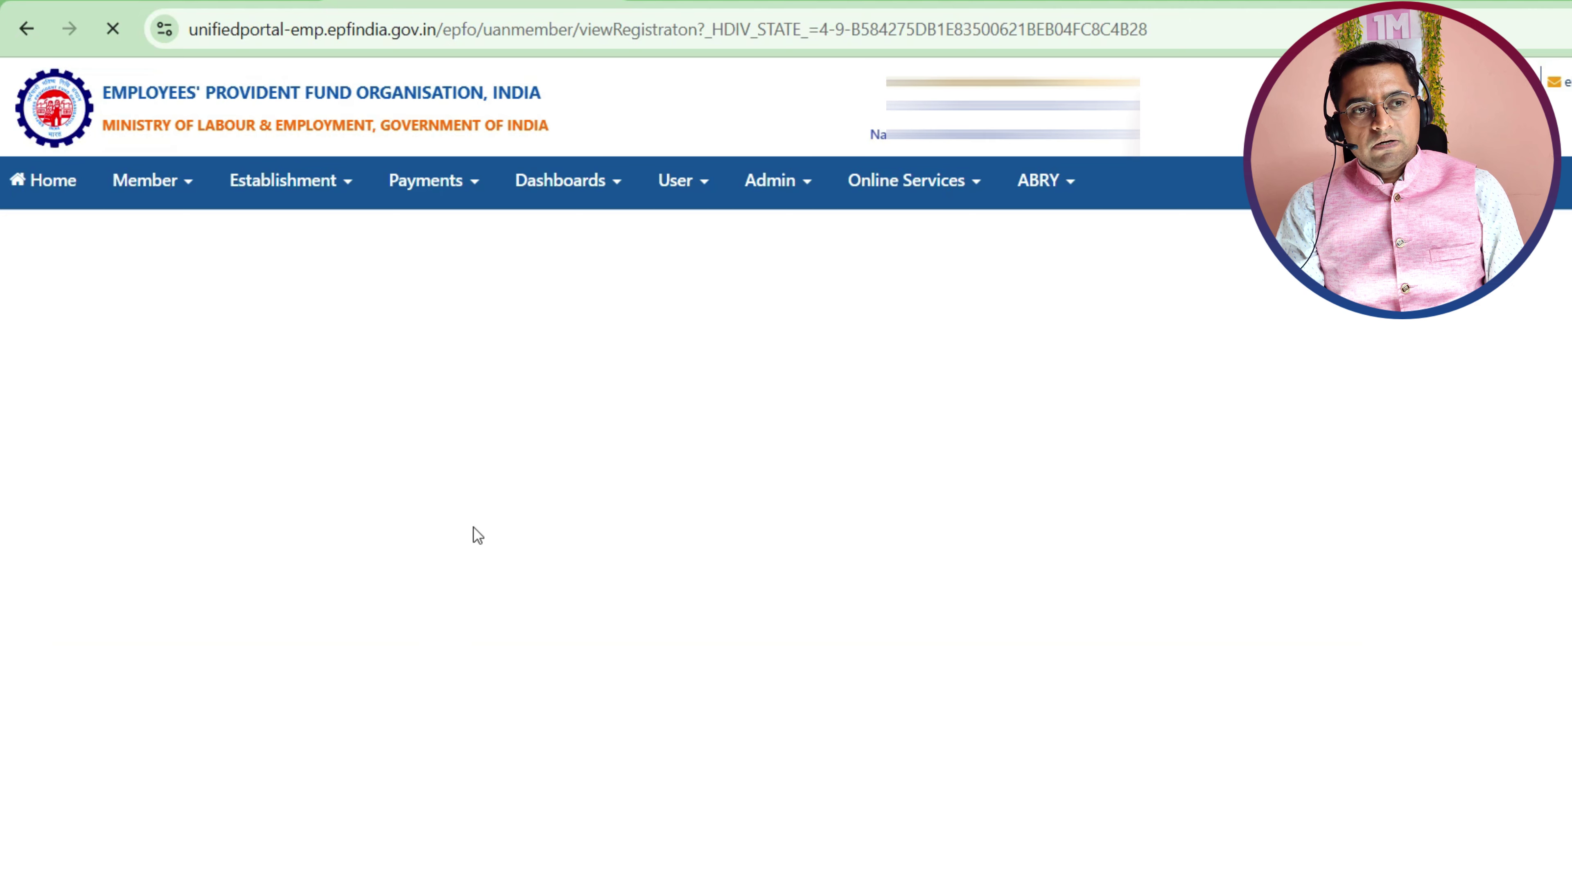
{"action": "scroll", "coordinate": [478, 531], "scroll_direction": "down", "scroll_amount": 8}
{"action": "scroll", "coordinate": [478, 532], "scroll_direction": "down", "scroll_amount": 5}
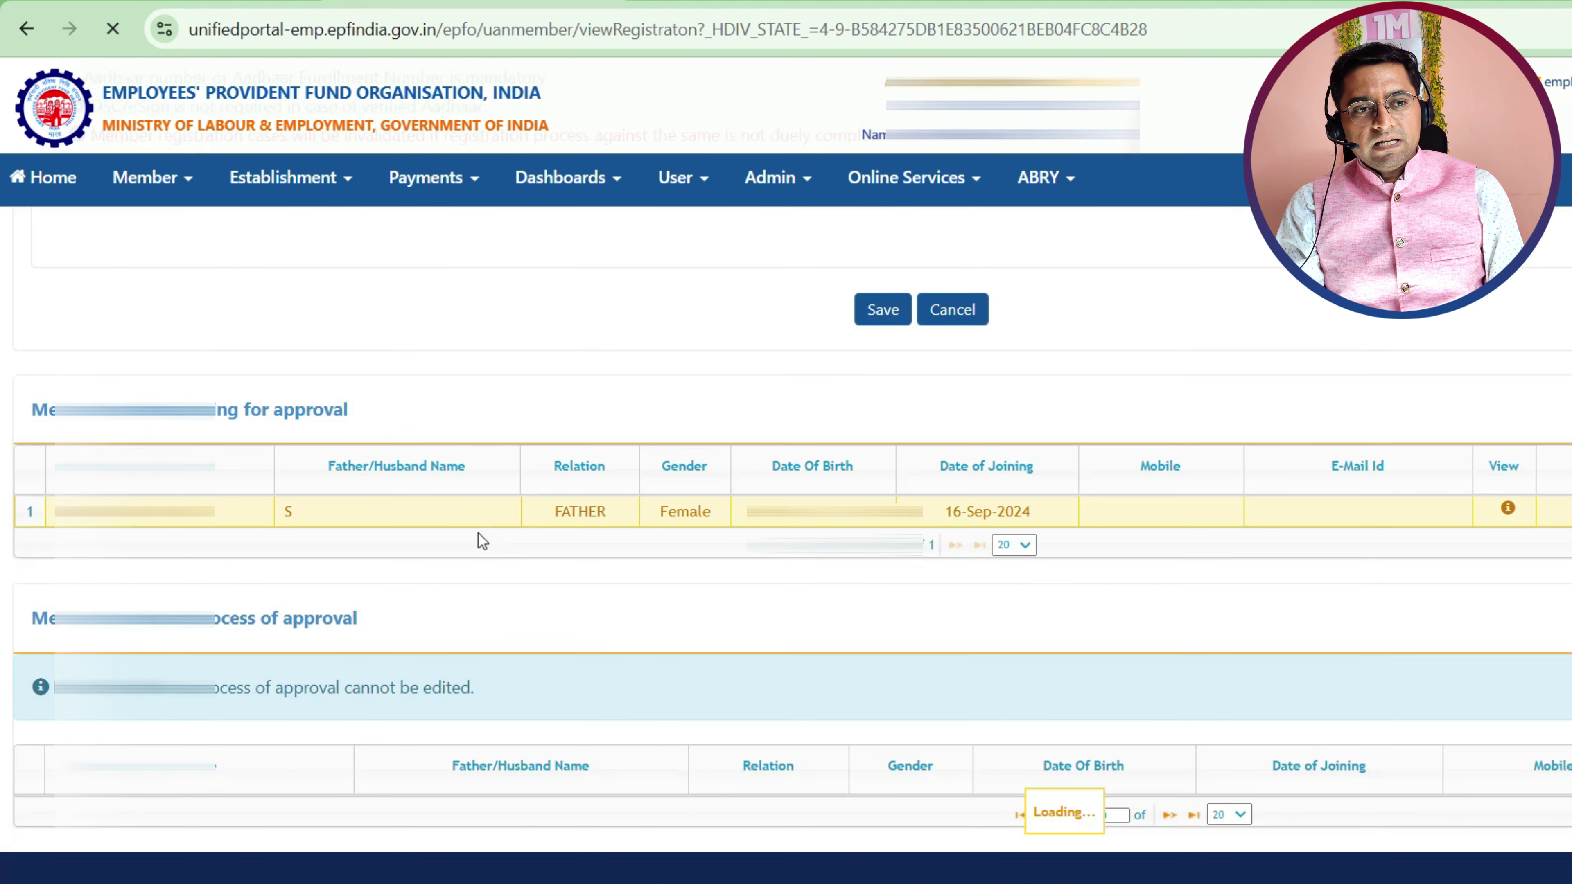
{"action": "left_click_drag", "start_coordinate": [156, 406], "coordinate": [476, 429]}
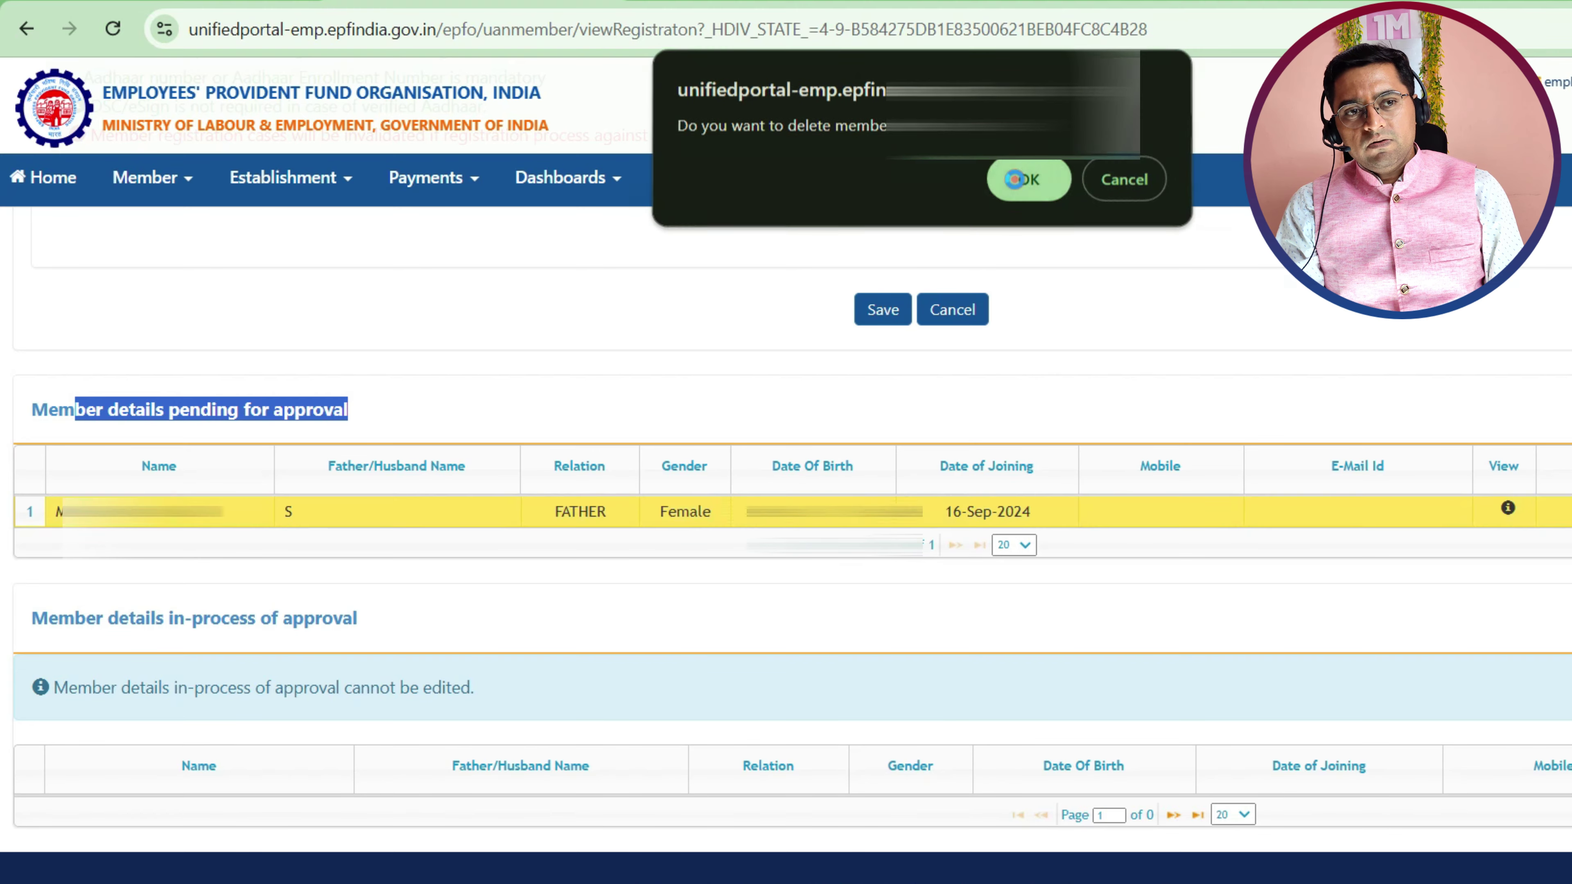
{"action": "left_click", "coordinate": [1015, 180]}
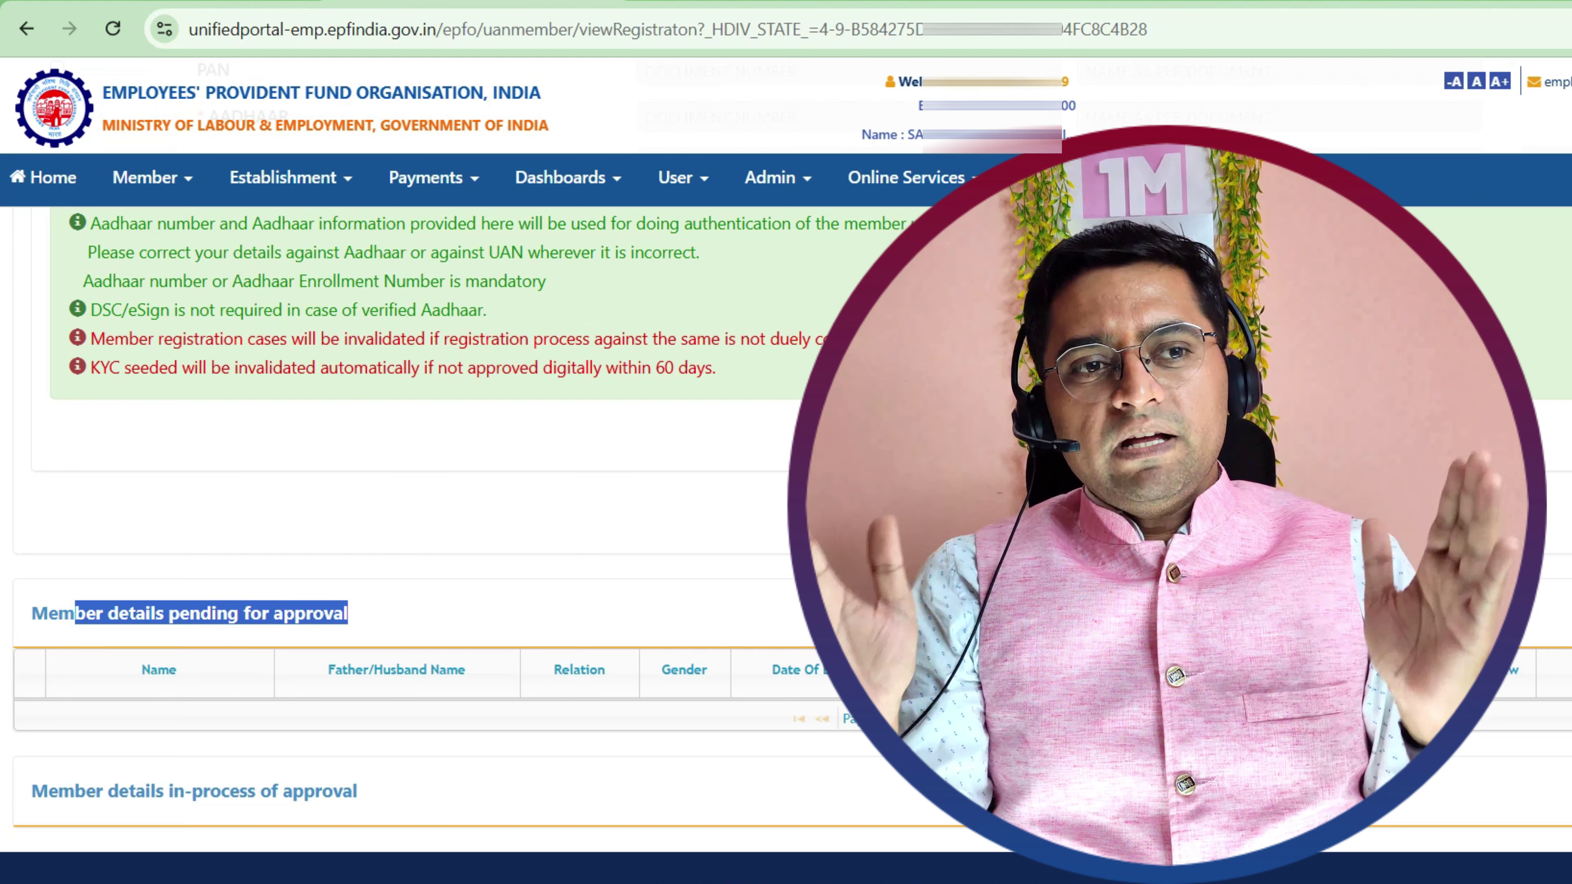
- Mark the Name and Date of Birth fields with ticks and point an arrow at Father's/Husband's Name
{"action": "scroll", "coordinate": [433, 495], "scroll_direction": "up", "scroll_amount": 15}
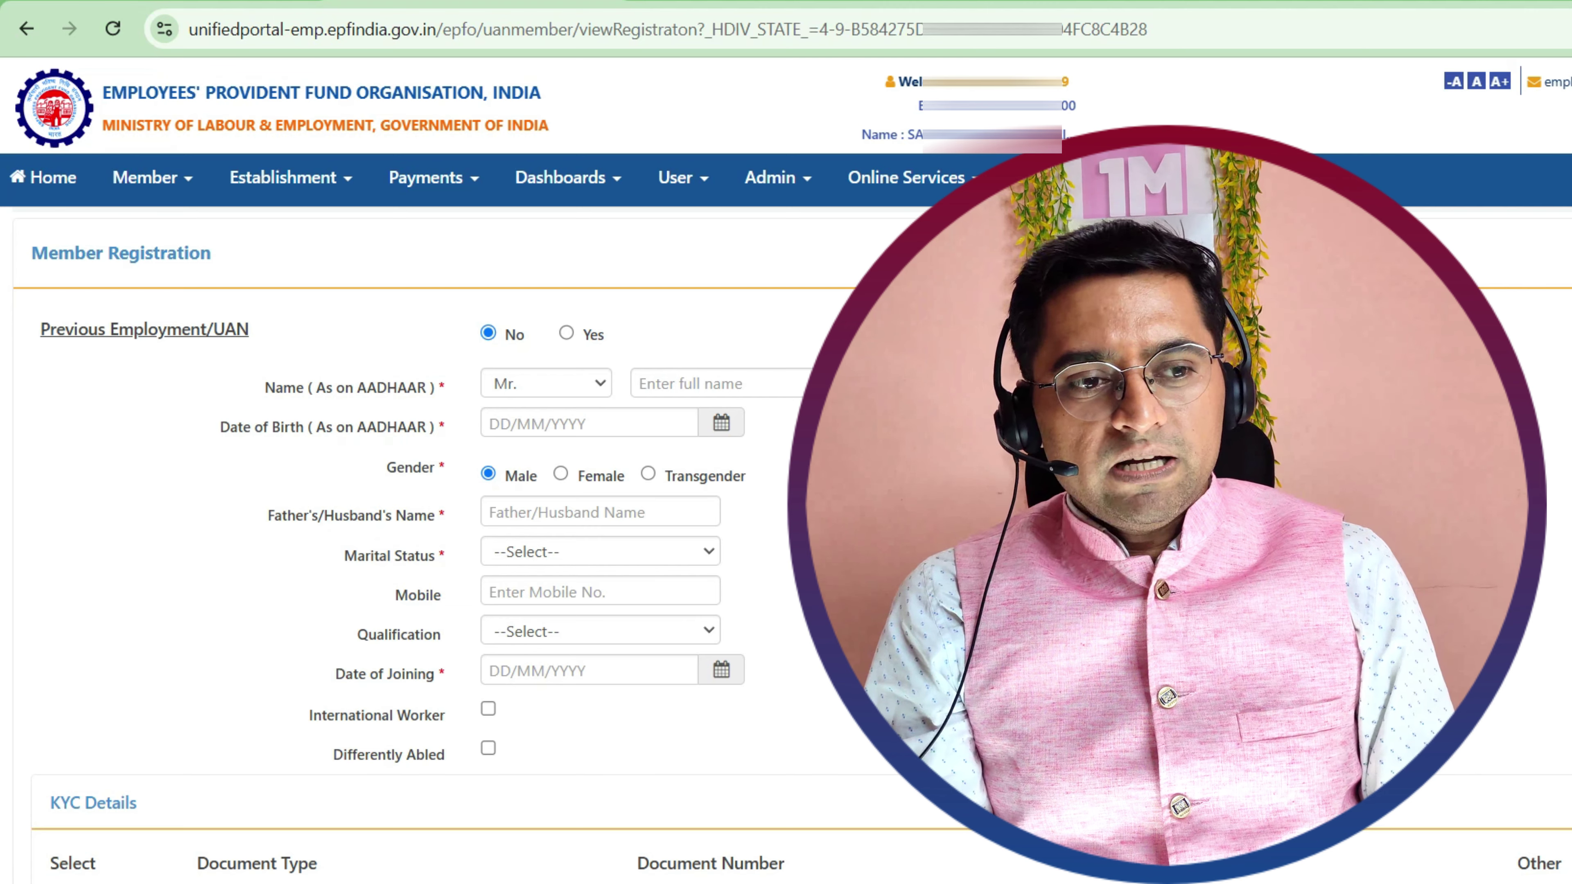
{"action": "scroll", "coordinate": [433, 495], "scroll_direction": "down", "scroll_amount": 2}
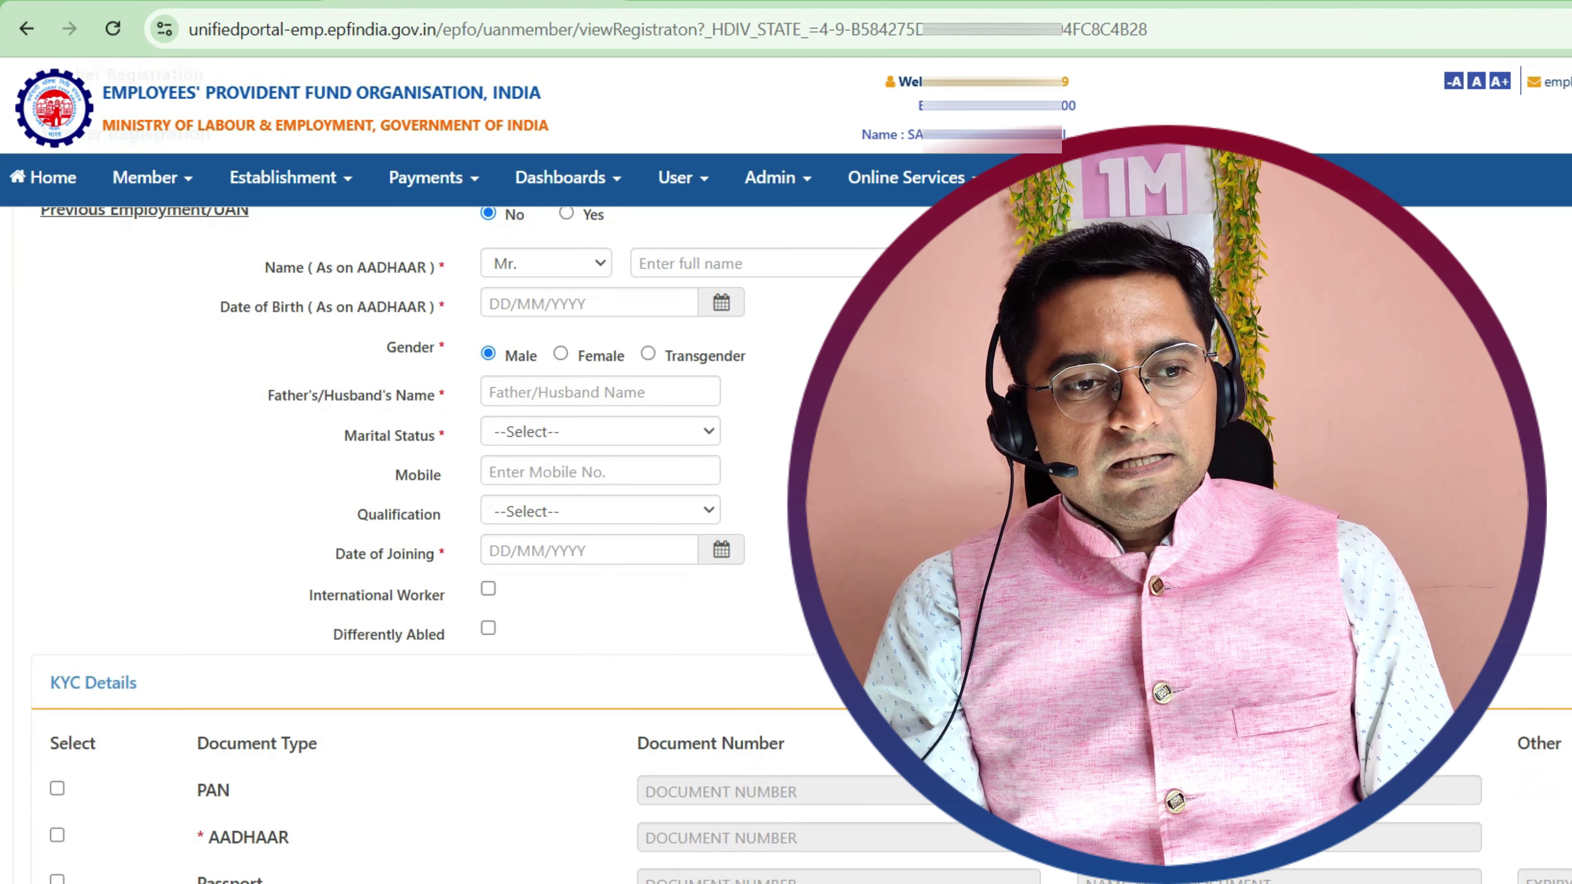
{"action": "scroll", "coordinate": [433, 495], "scroll_direction": "up", "scroll_amount": 2}
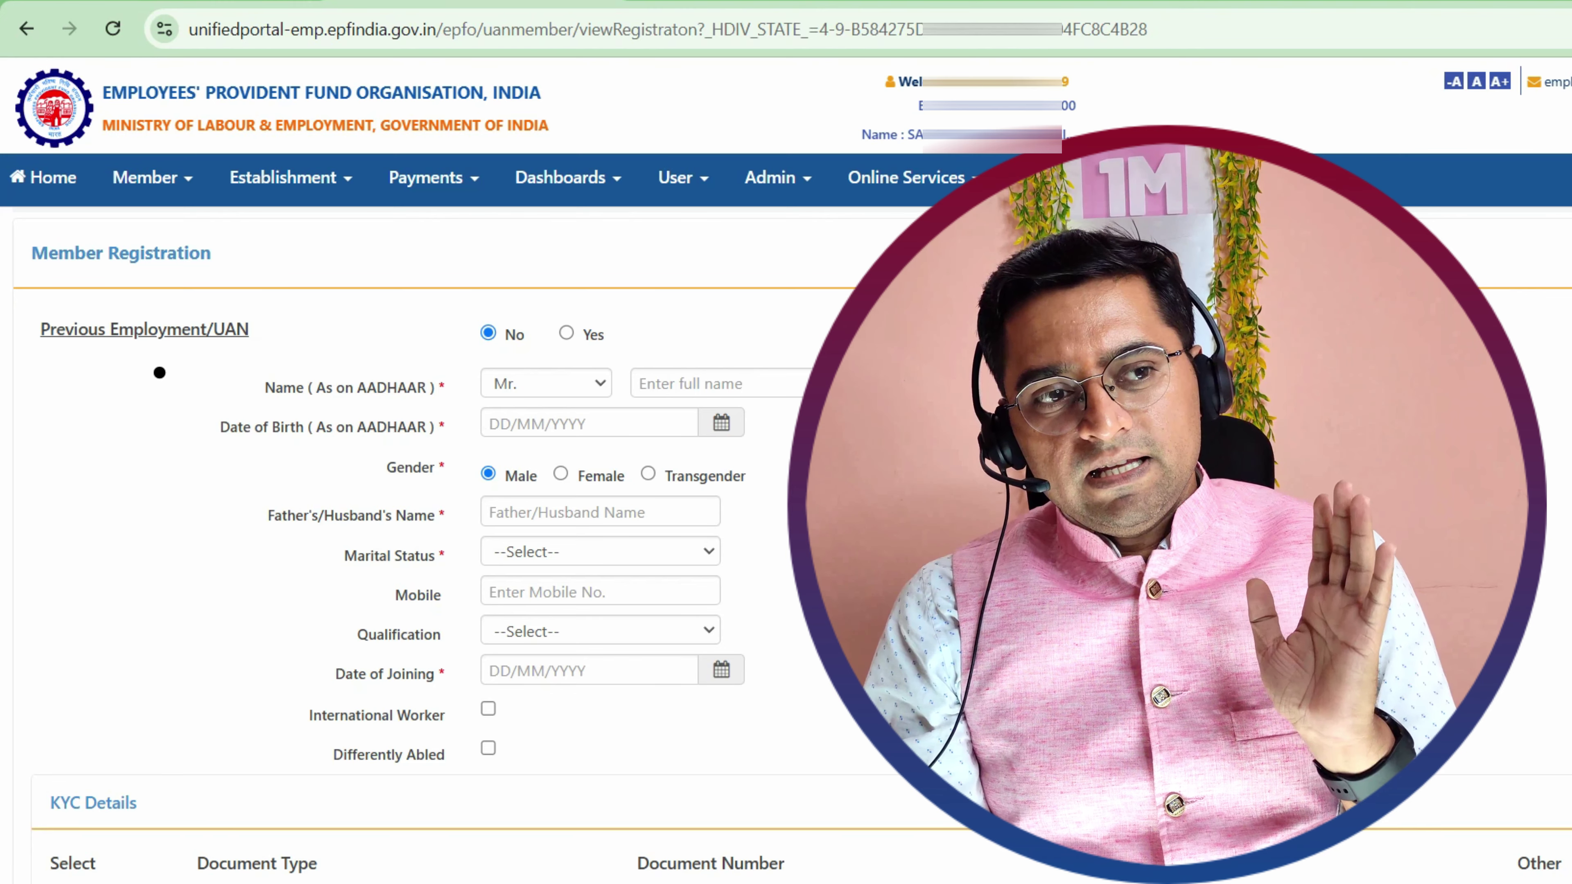
{"action": "left_click_drag", "start_coordinate": [159, 372], "coordinate": [269, 336]}
{"action": "mouse_move", "coordinate": [150, 435]}
{"action": "left_mouse_down"}
{"action": "mouse_move", "coordinate": [162, 454]}
{"action": "mouse_move", "coordinate": [238, 396]}
{"action": "left_mouse_up"}
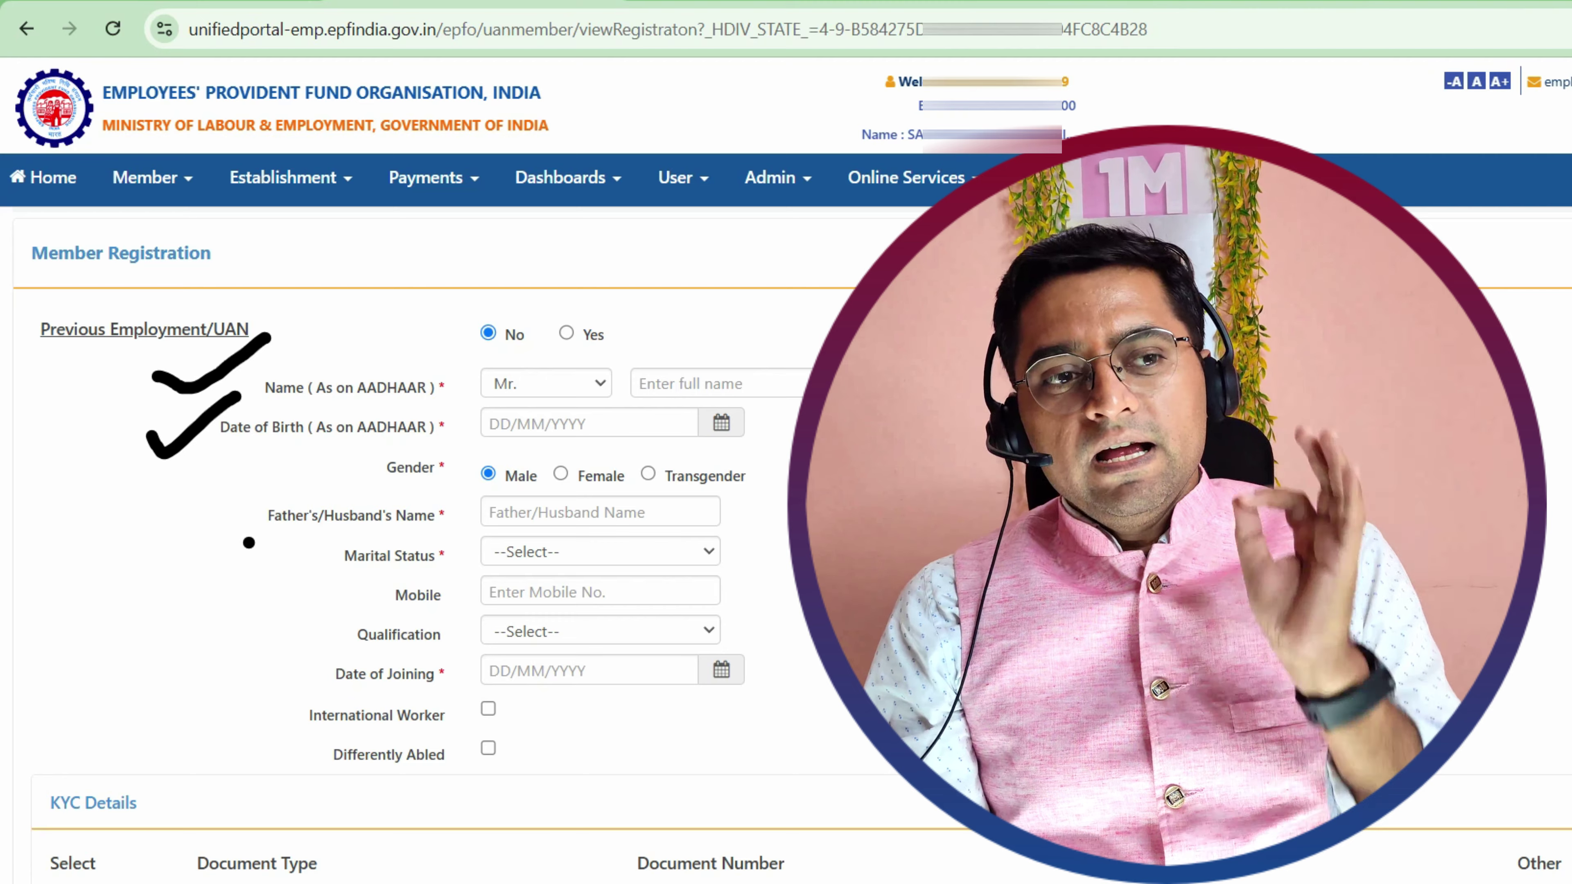
{"action": "left_click_drag", "start_coordinate": [145, 536], "coordinate": [228, 514]}
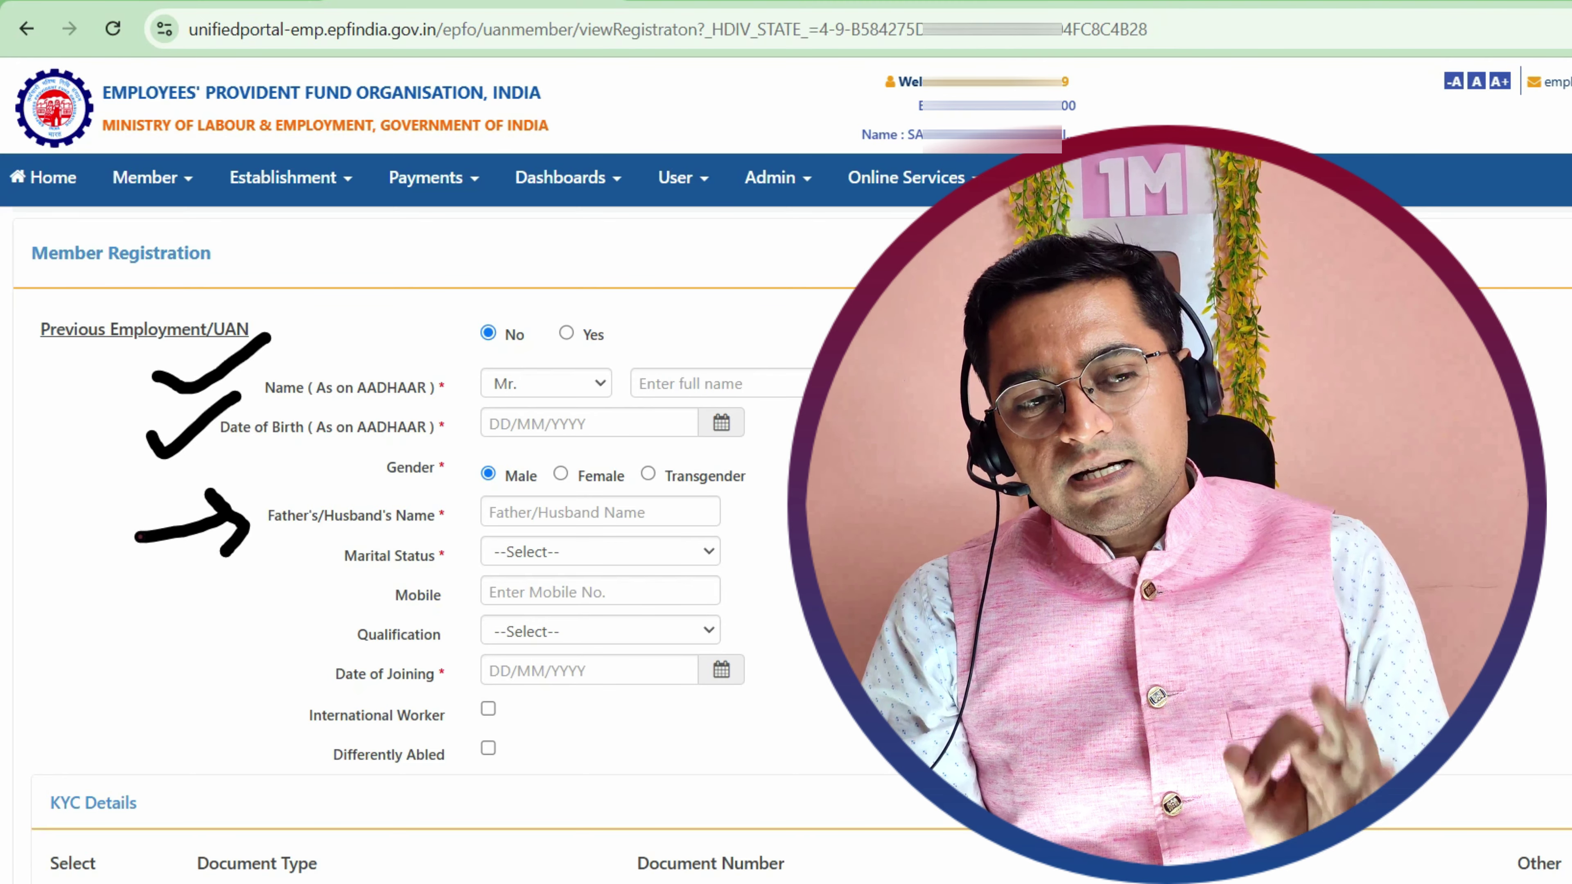
{"action": "left_click", "coordinate": [140, 537]}
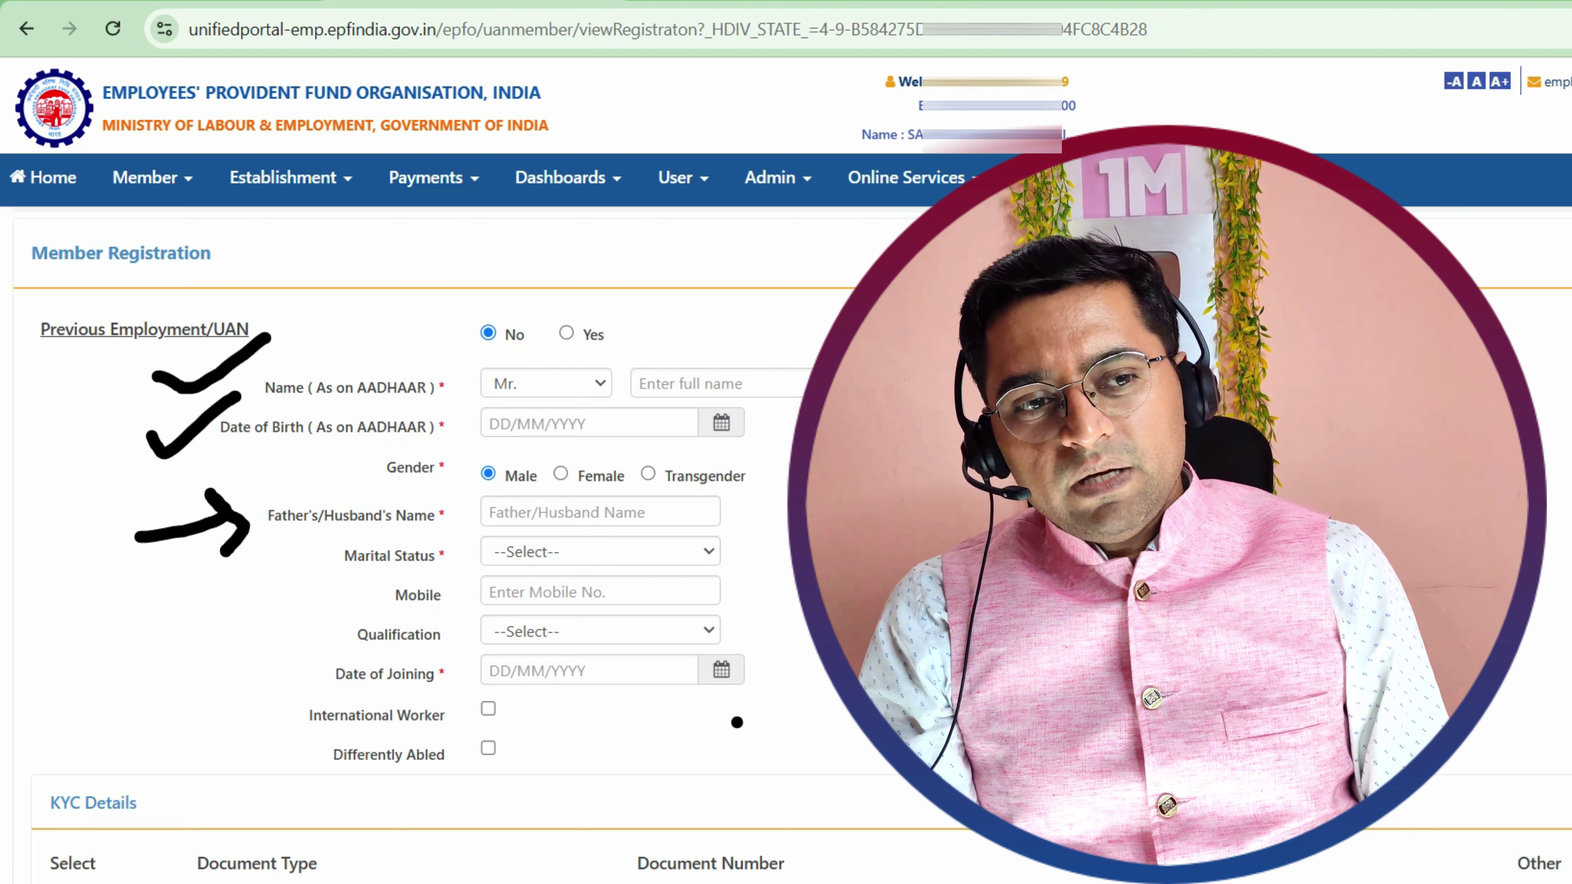
- Draw an arrow to the Date of Joining field and circle Monthly EPF Wages as on Joining
{"action": "left_click_drag", "start_coordinate": [533, 701], "coordinate": [586, 792]}
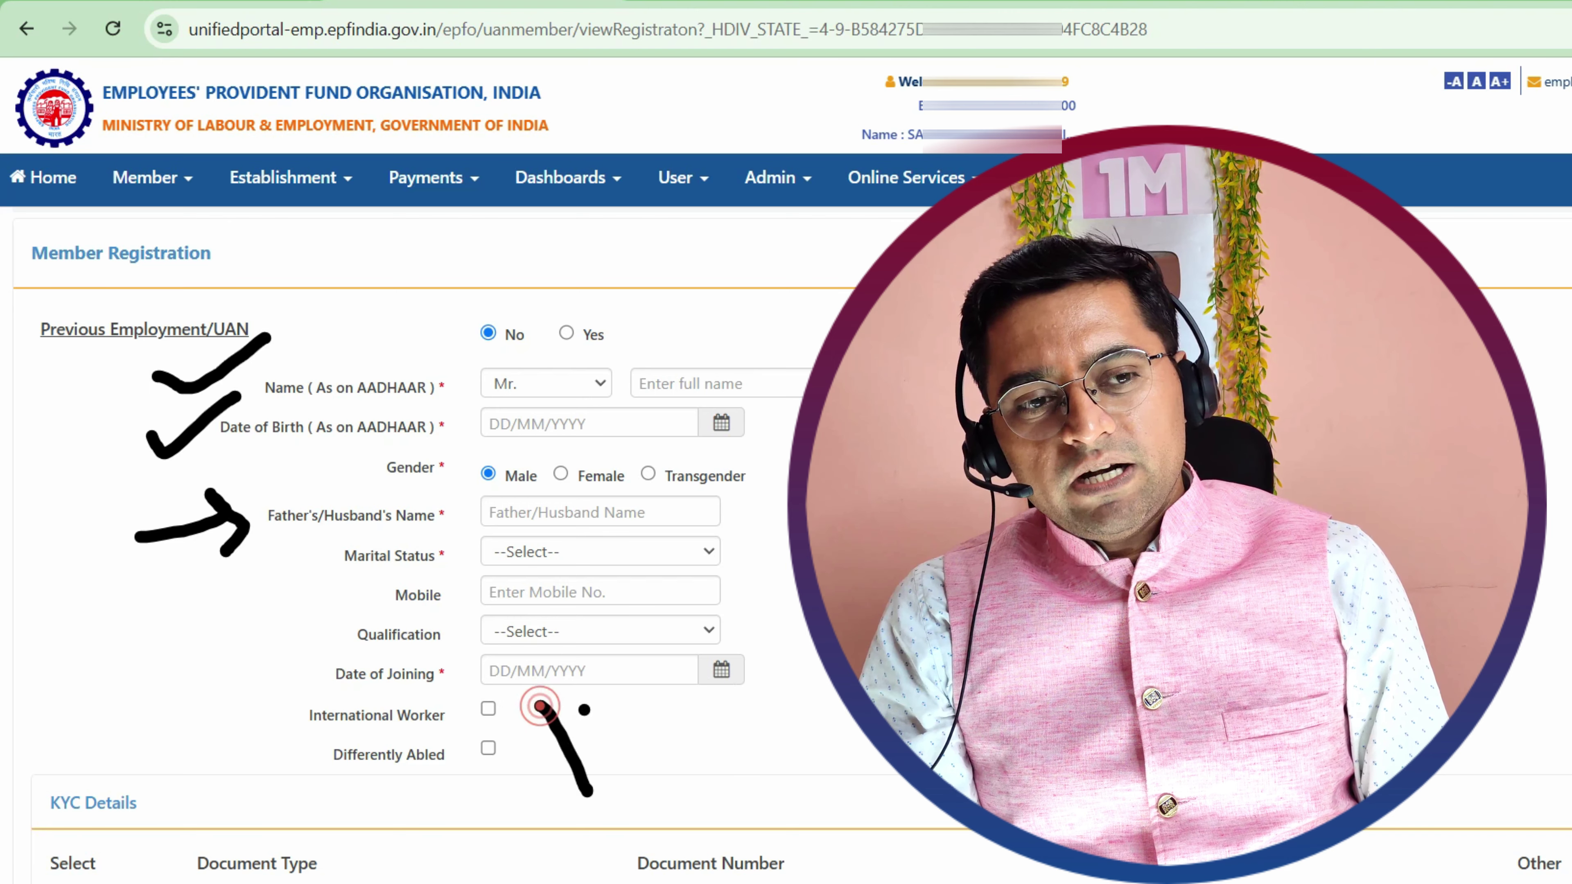
{"action": "mouse_move", "coordinate": [591, 694]}
{"action": "left_mouse_down"}
{"action": "mouse_move", "coordinate": [531, 698]}
{"action": "mouse_move", "coordinate": [519, 747]}
{"action": "left_mouse_up"}
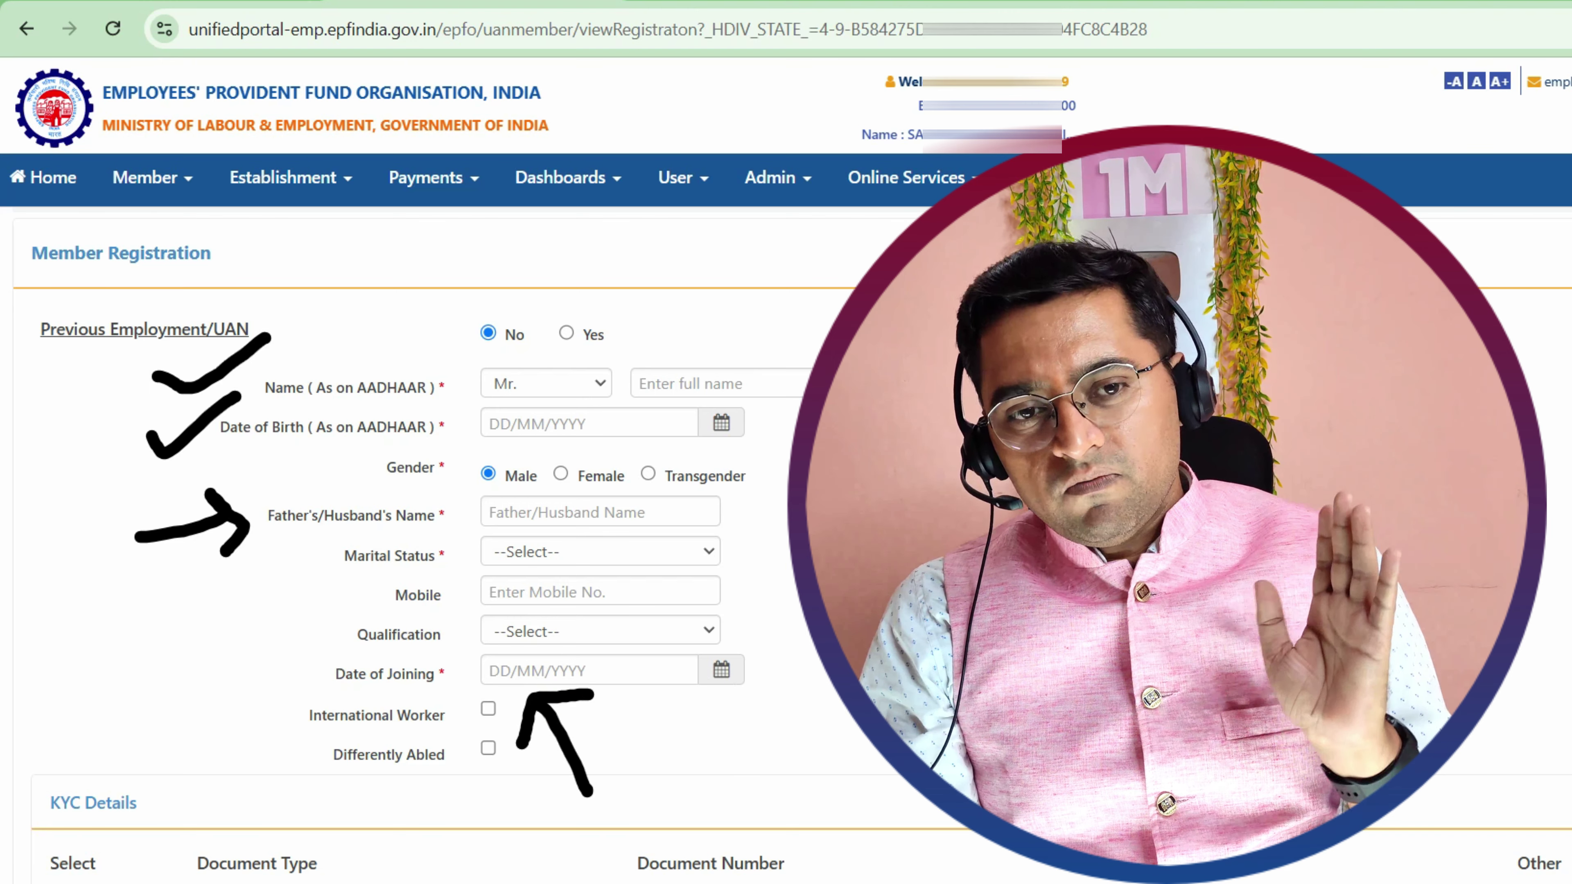
{"action": "mouse_move", "coordinate": [857, 753]}
{"action": "left_mouse_down"}
{"action": "mouse_move", "coordinate": [758, 767]}
{"action": "mouse_move", "coordinate": [805, 882]}
{"action": "mouse_move", "coordinate": [1516, 805]}
{"action": "mouse_move", "coordinate": [817, 770]}
{"action": "left_mouse_up"}
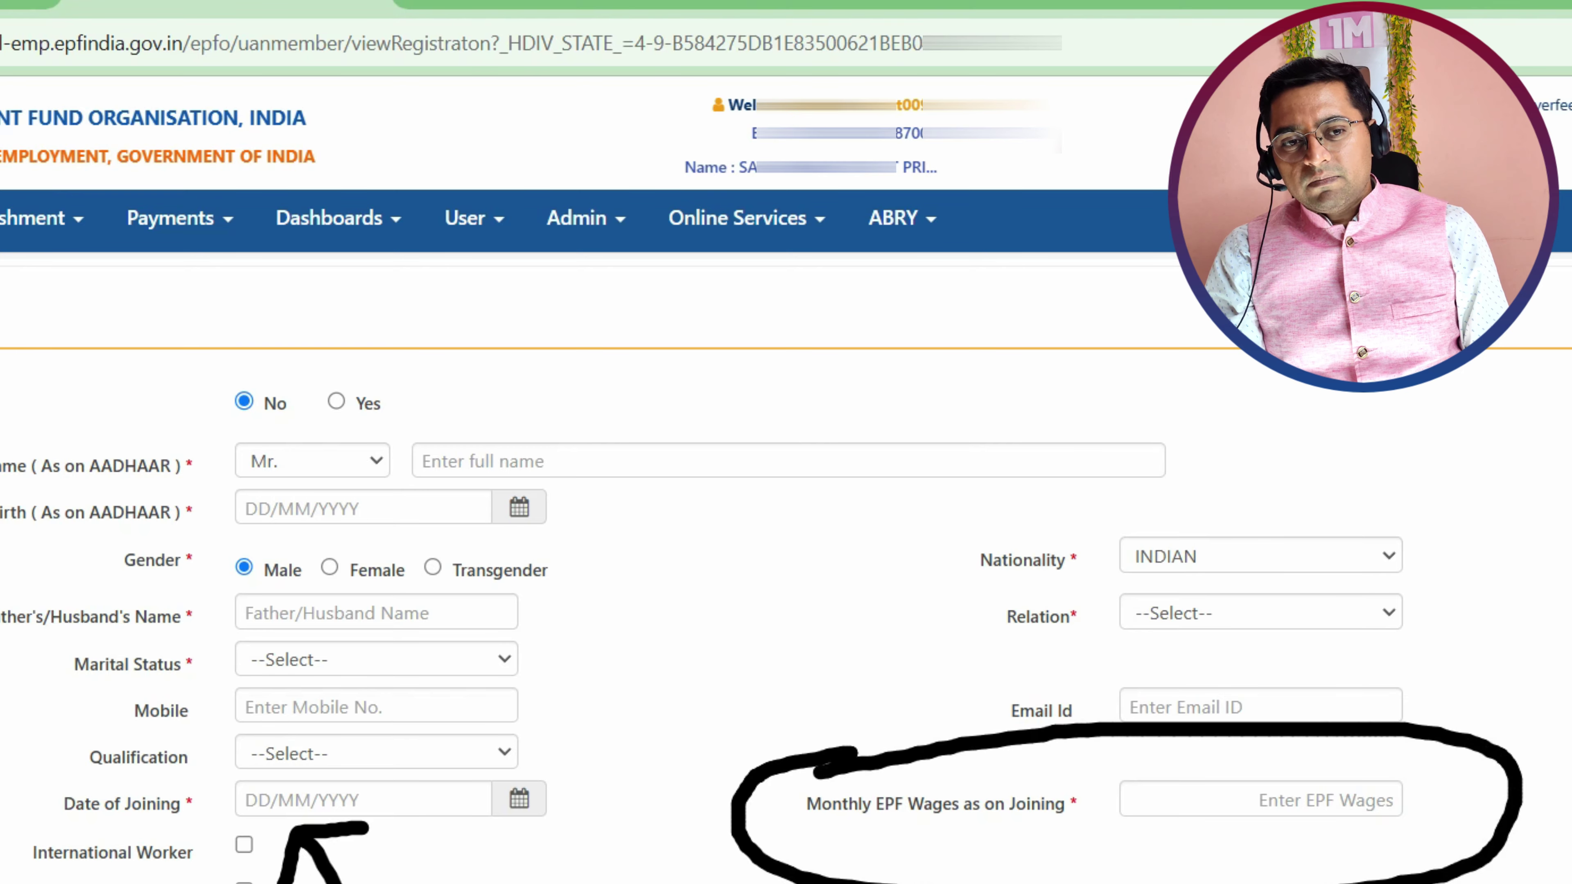
{"action": "left_click", "coordinate": [849, 744]}
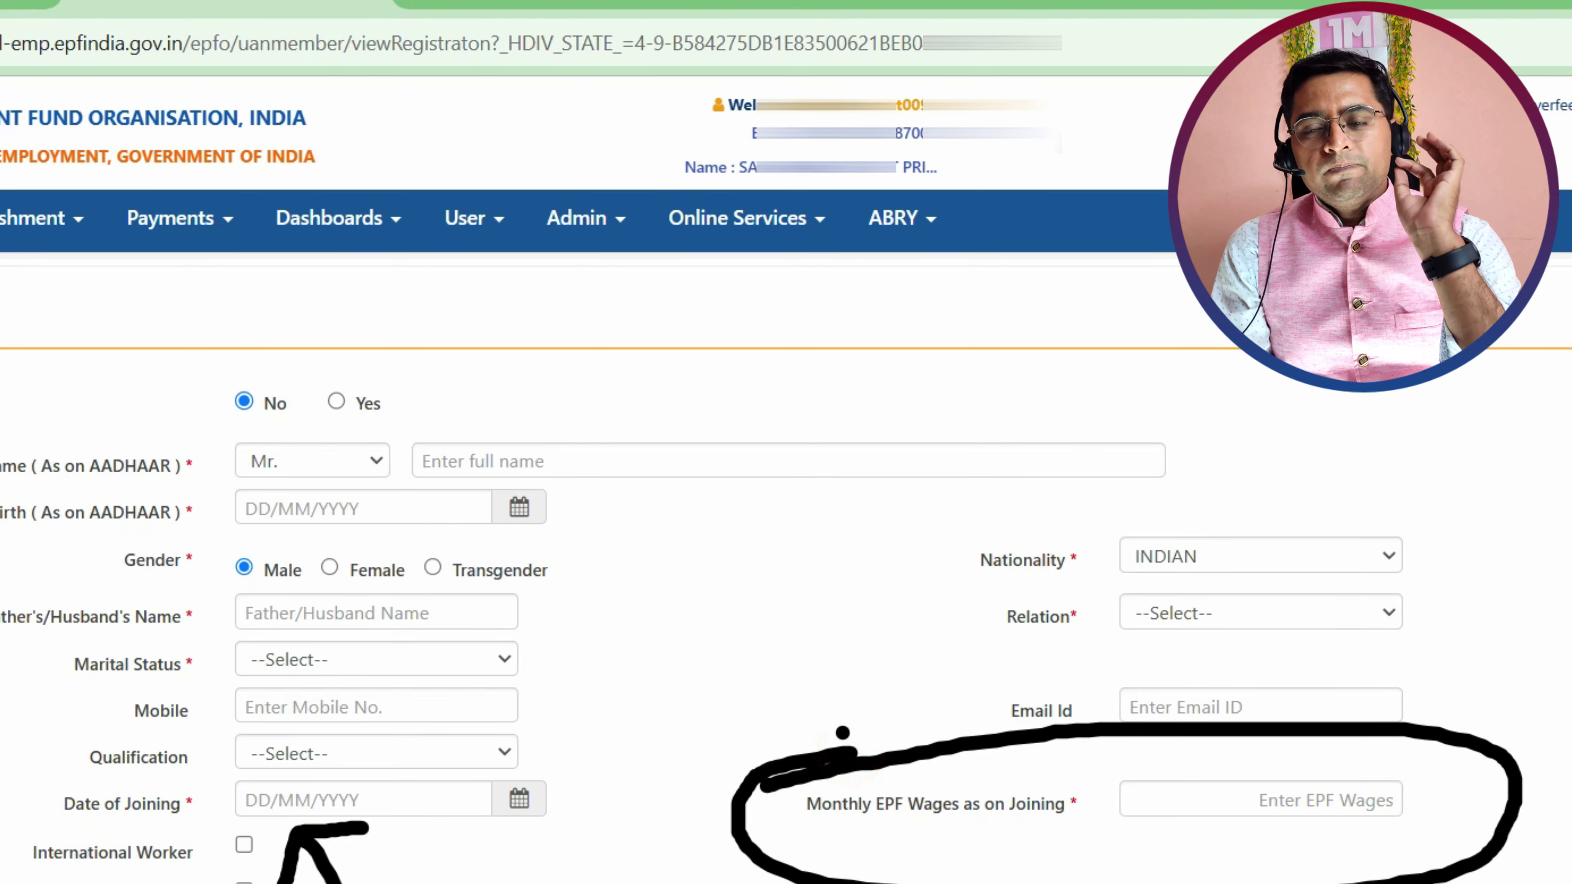